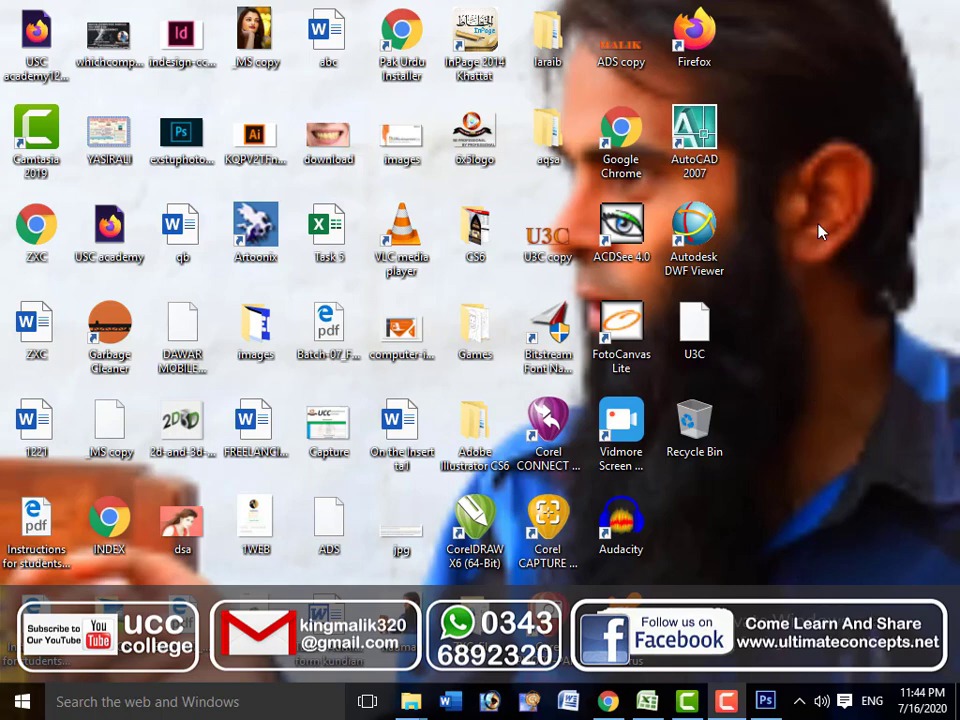
Step: Refresh the desktop and switch to the DGET workbook in Microsoft Excel
right_click(800, 268)
left_click(825, 319)
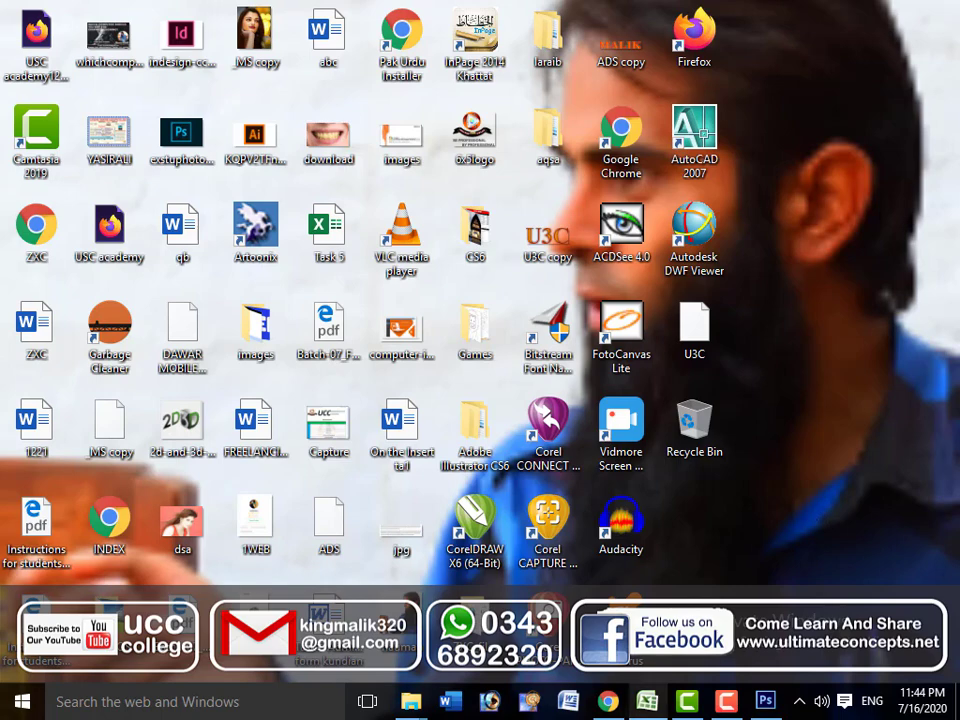
left_click(654, 708)
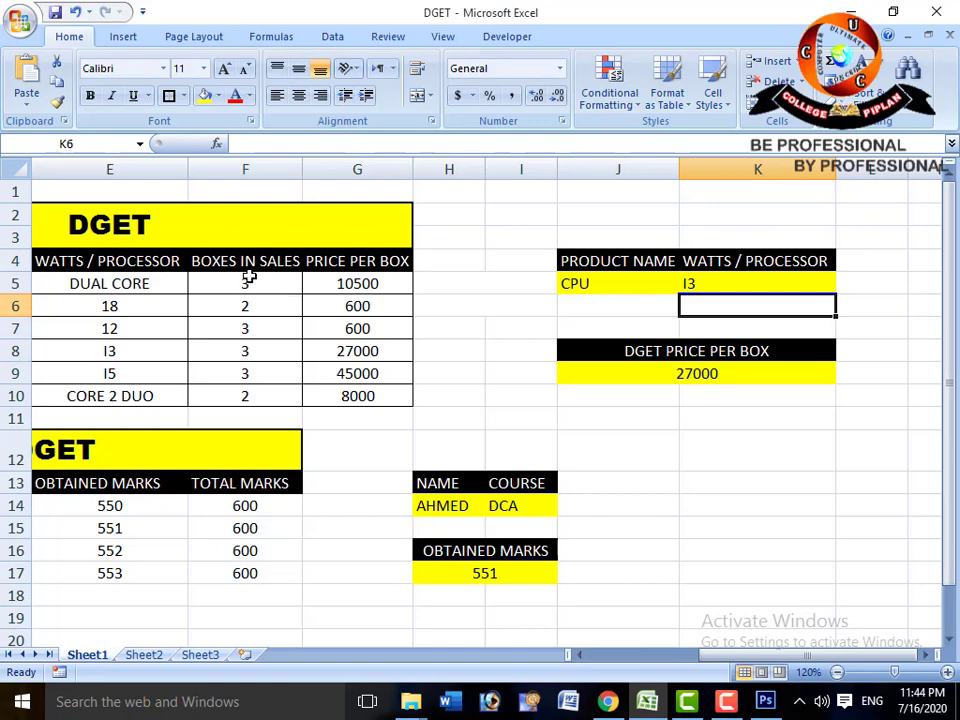
Step: Go to the DGET title cell above the product table on Sheet1
key("Left")
key("Left")
key("Left")
key("Left")
key("Left")
key("Left")
key("Left")
key("Left")
key("Left")
key("Left")
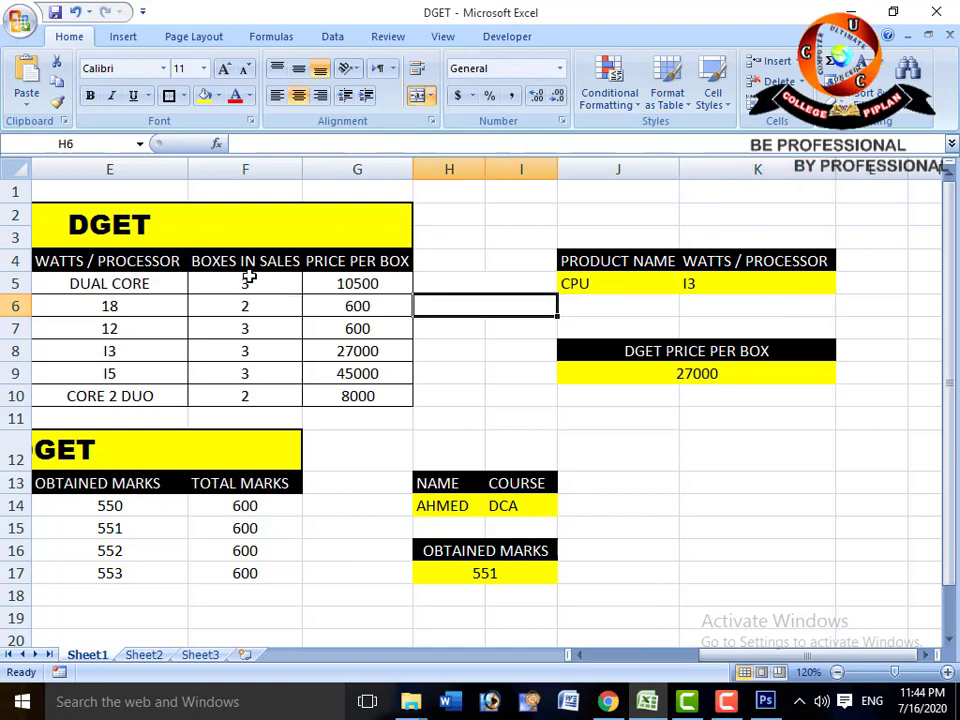
key("Up")
key("Up")
key("Up")
key("Up")
key("Right")
key("Right")
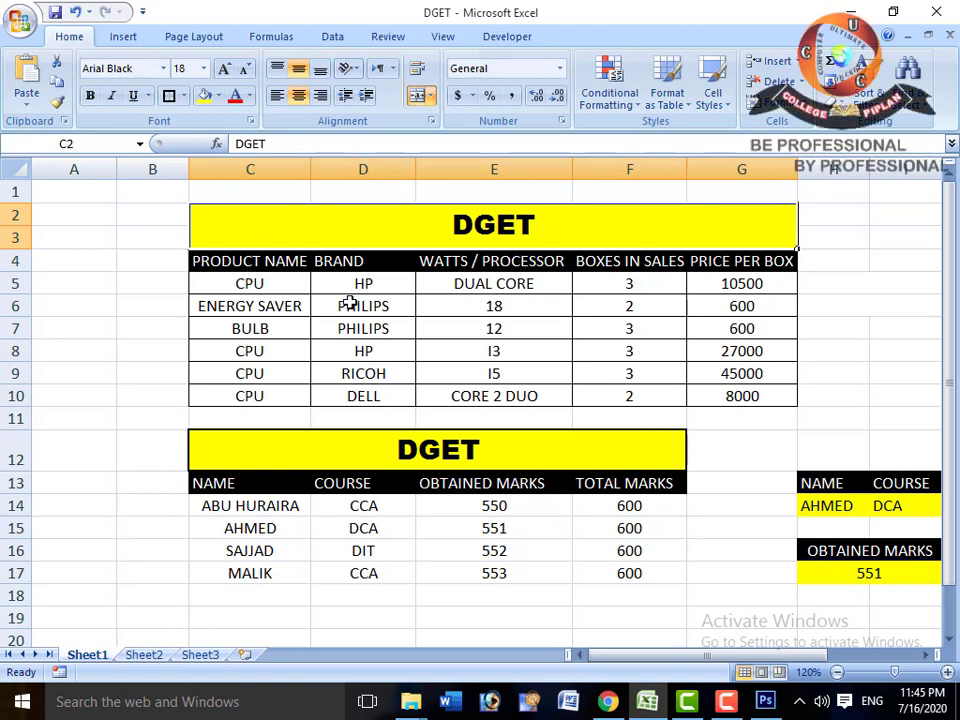
Step: Examine the product table's title and its column headings from PRODUCT NAME to PRICE PER BOX
left_click(287, 285)
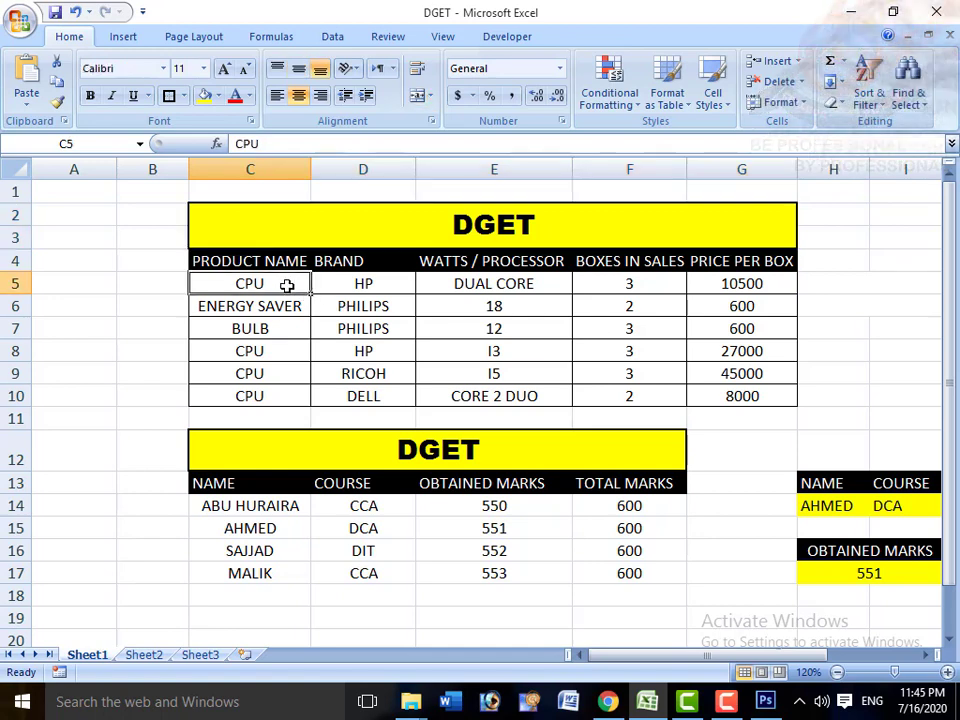
key("Up")
key("Up")
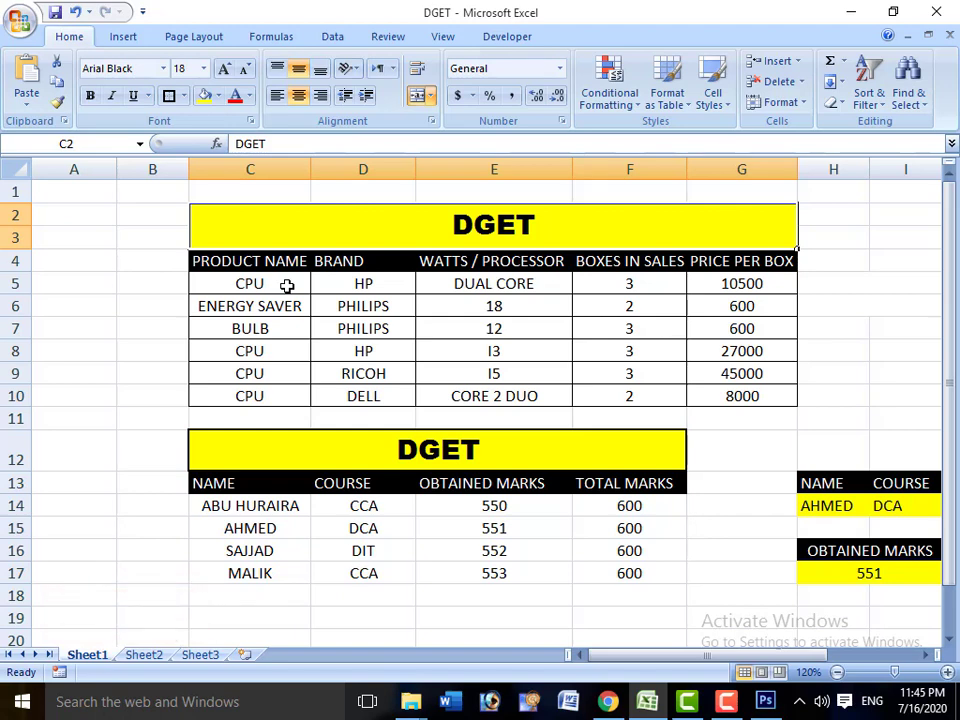
key("Down")
key("Down")
key("Up")
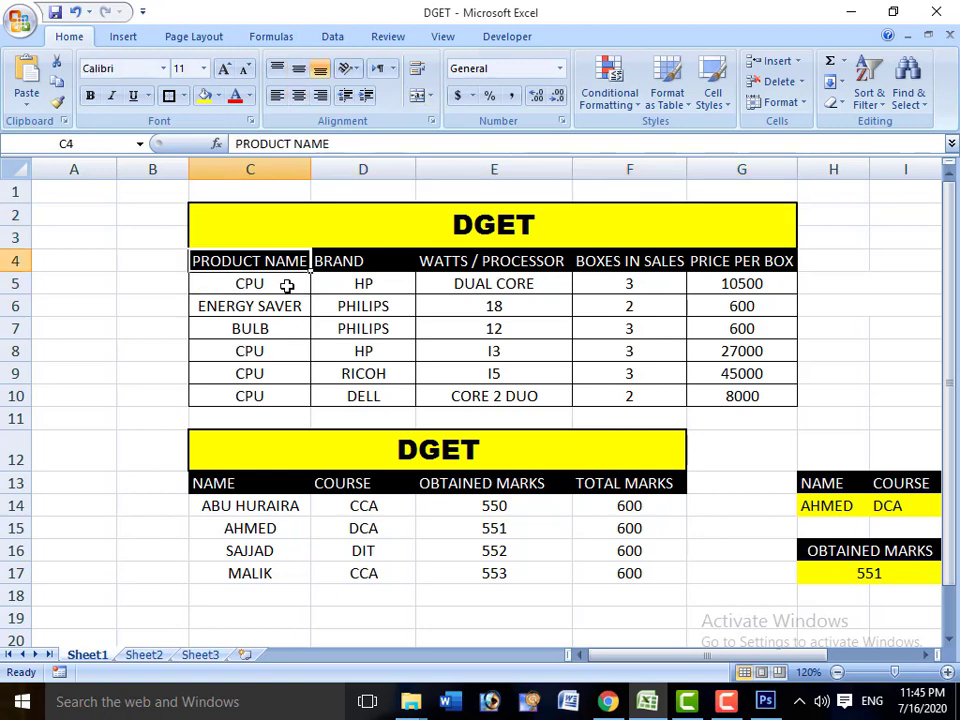
key("Right")
key("Right")
key("Right")
key("Right")
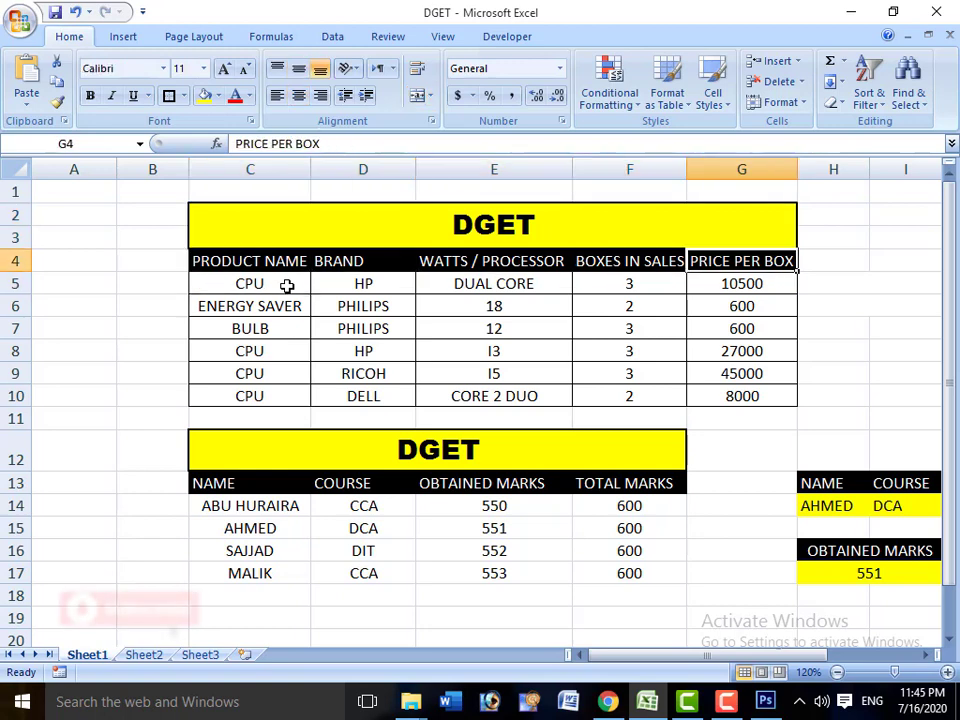
key("Left")
key("Left")
key("Left")
key("Left")
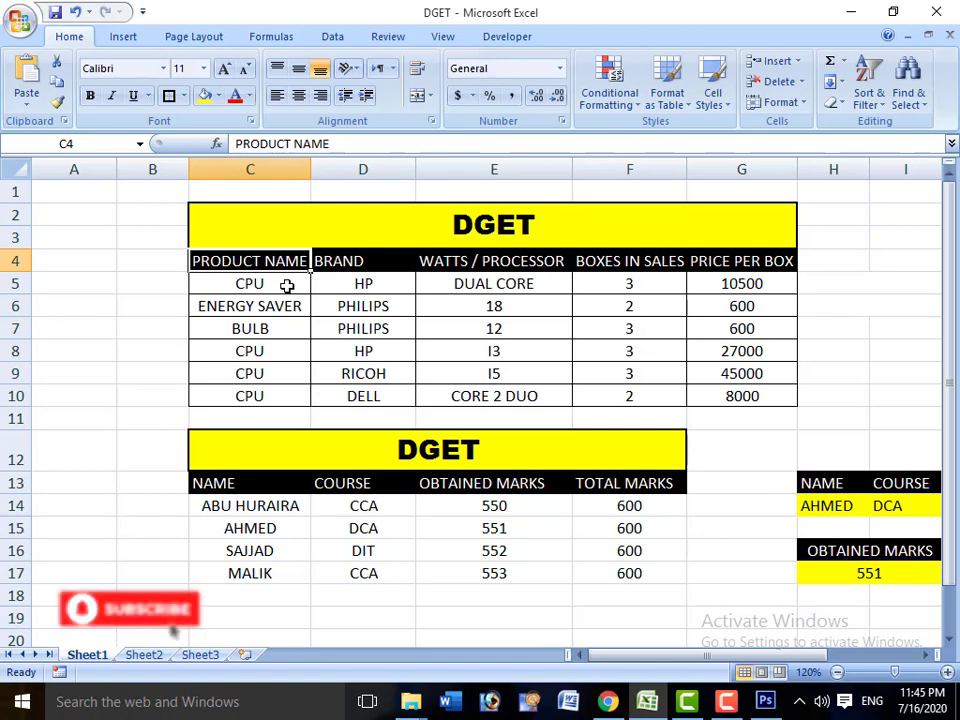
key("Right")
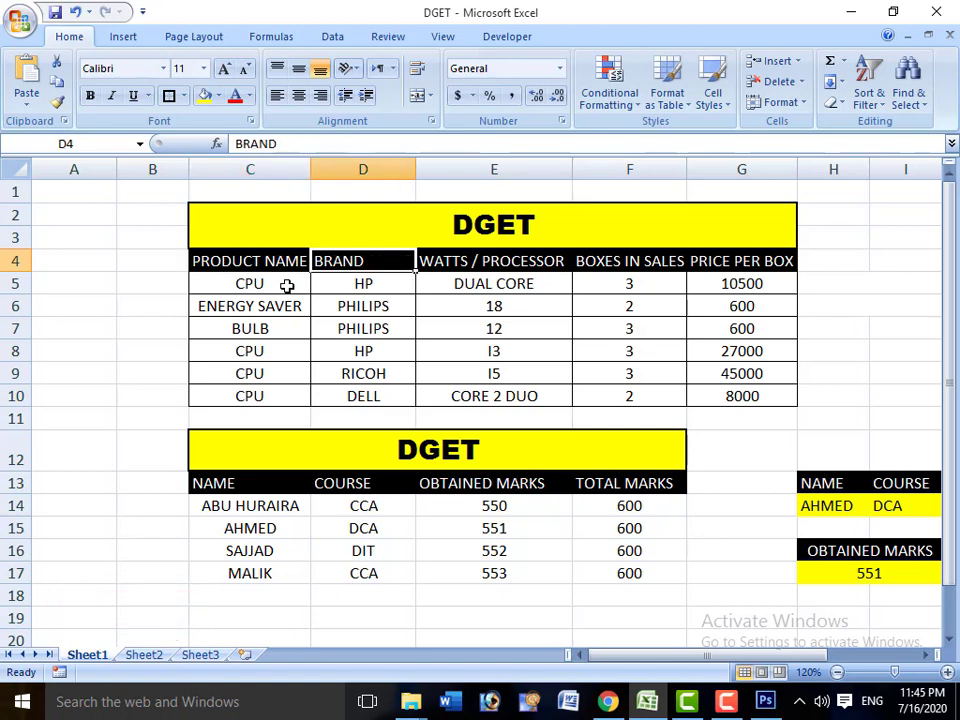
key("Right")
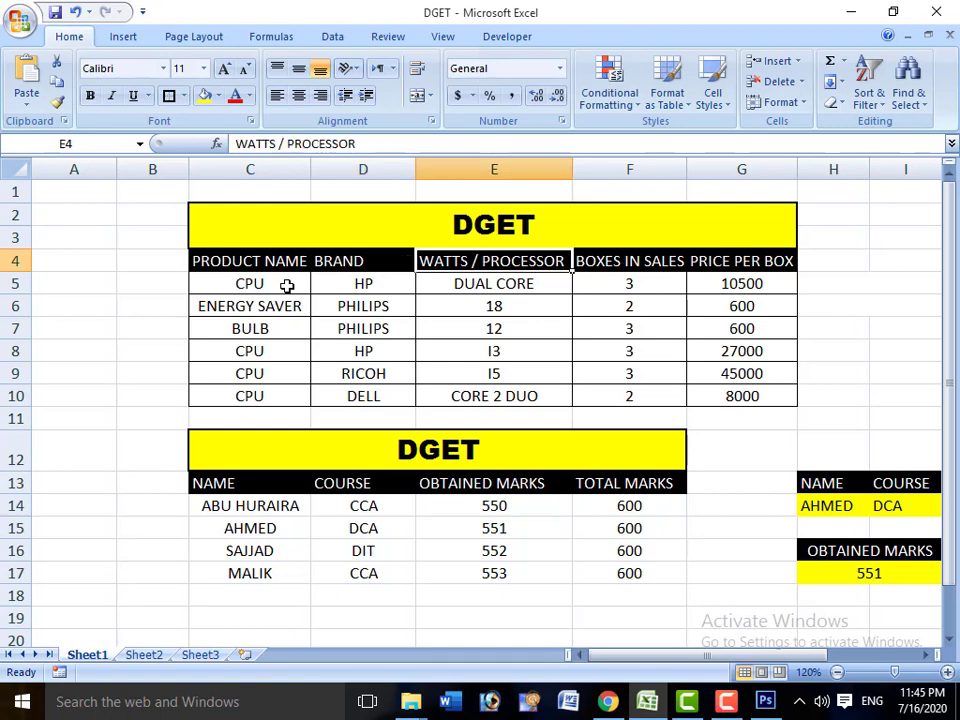
Step: Compare the product names in the first rows with the WATTS / PROCESSOR and BOXES IN SALES headings
key("Down")
key("Left")
key("Left")
key("Down")
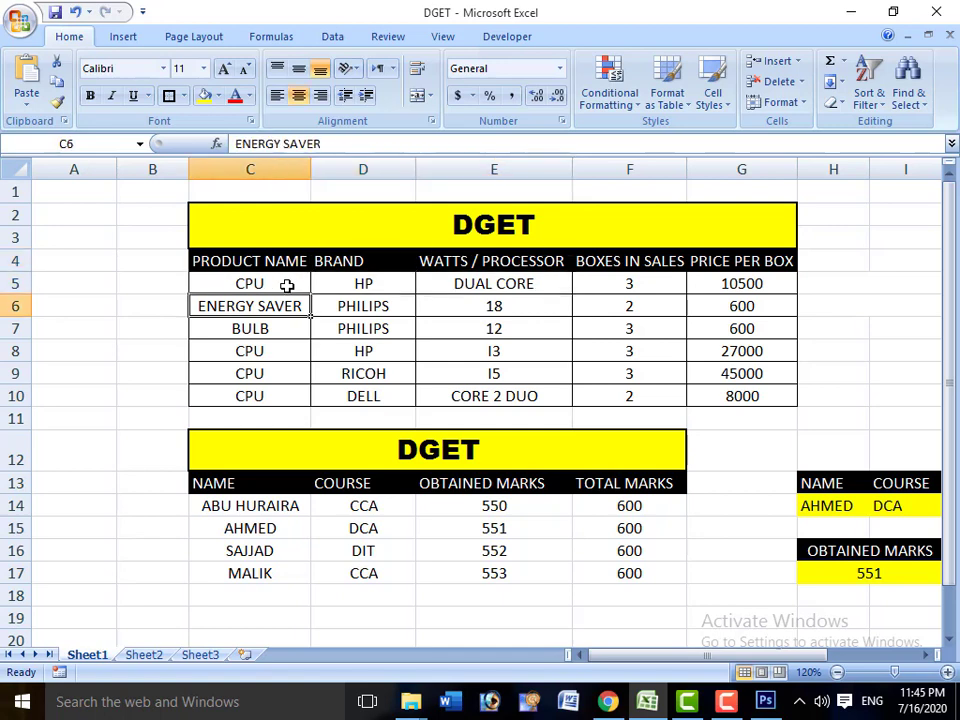
key("Down")
key("Right")
key("Right")
key("Up")
key("Up")
key("Up")
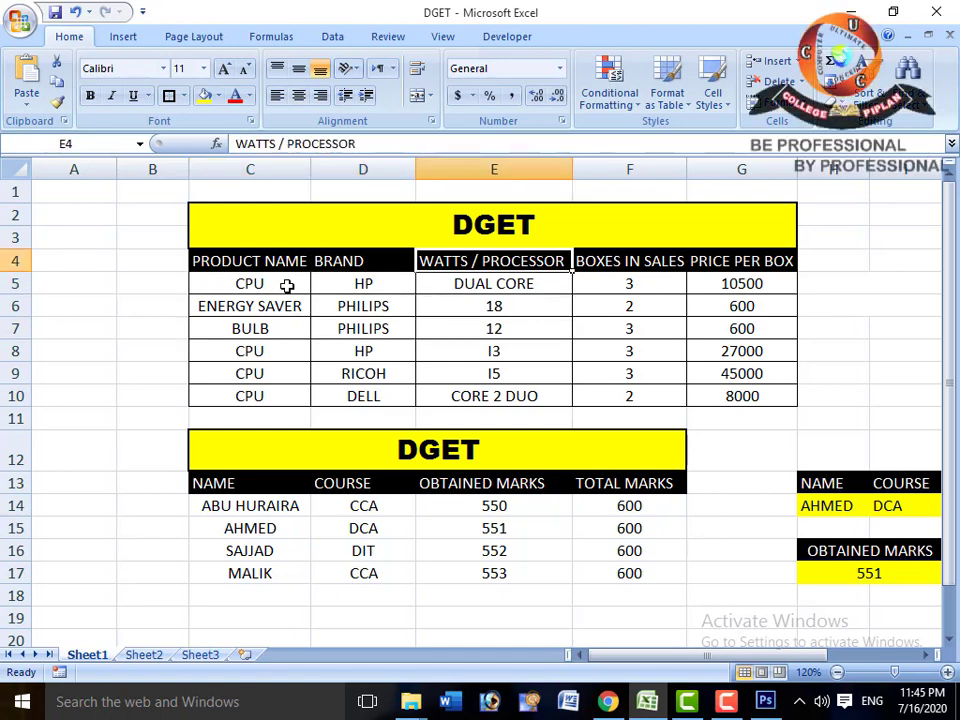
key("Down")
key("Left")
key("Left")
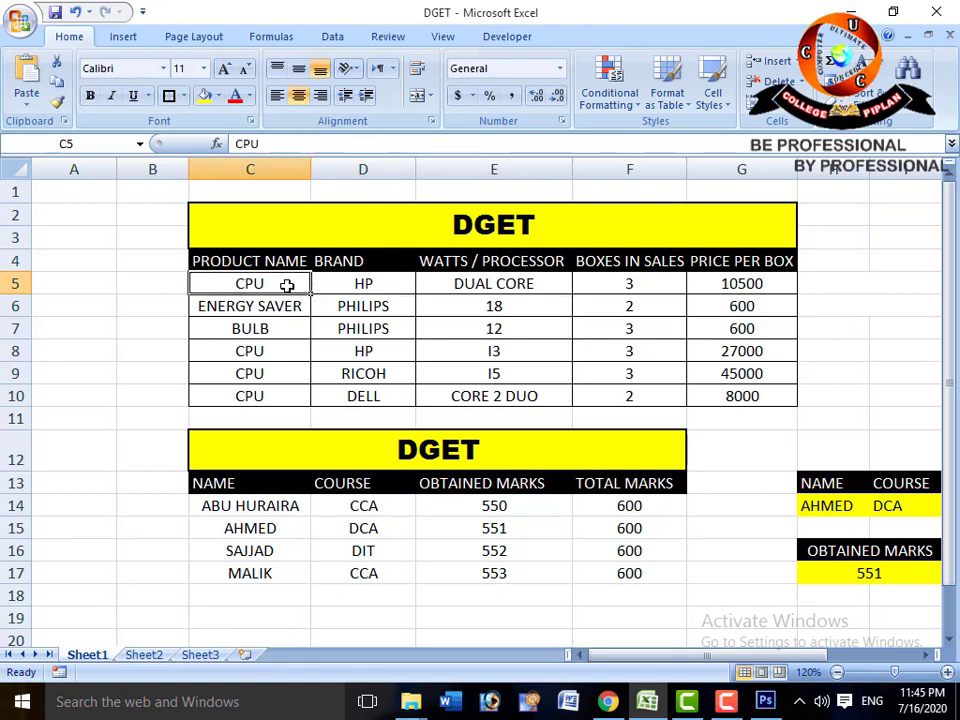
key("Right")
key("Right")
key("Right")
key("Up")
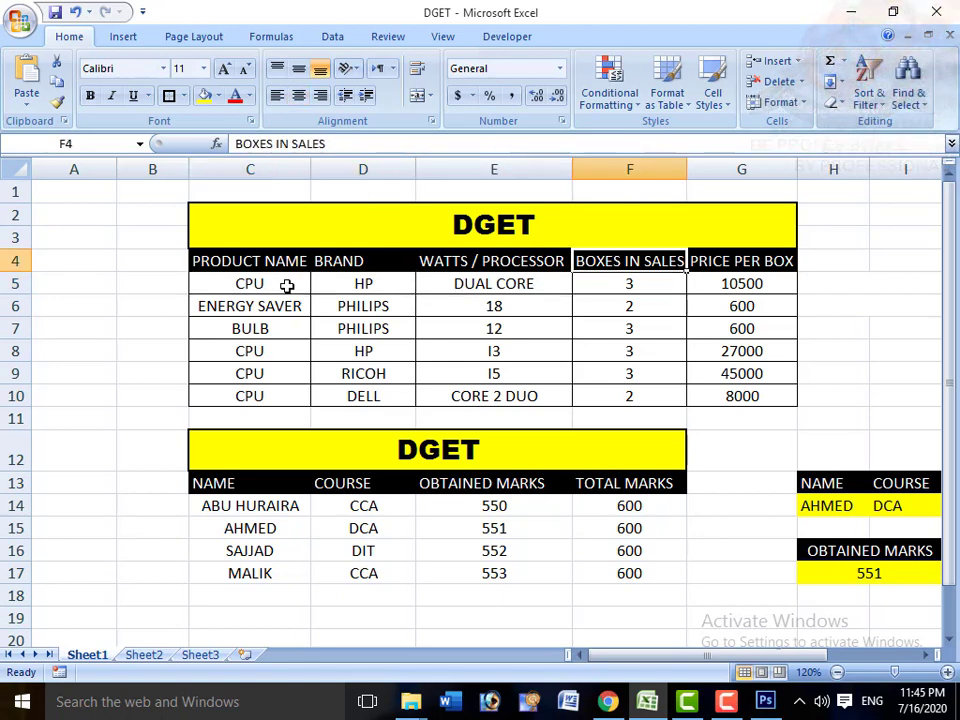
key("Left")
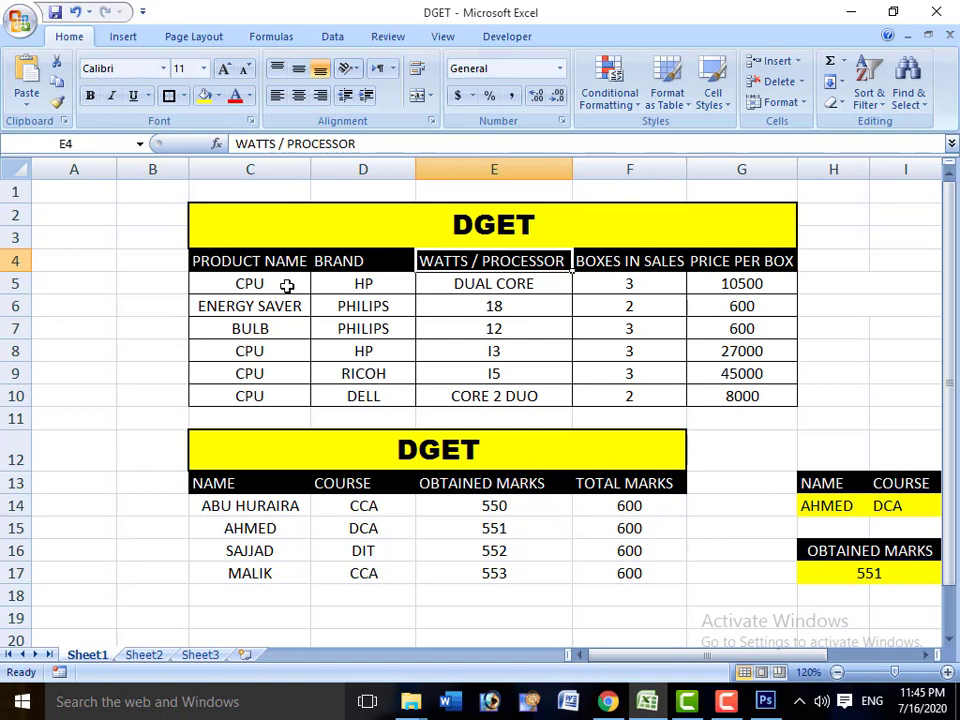
key("Right")
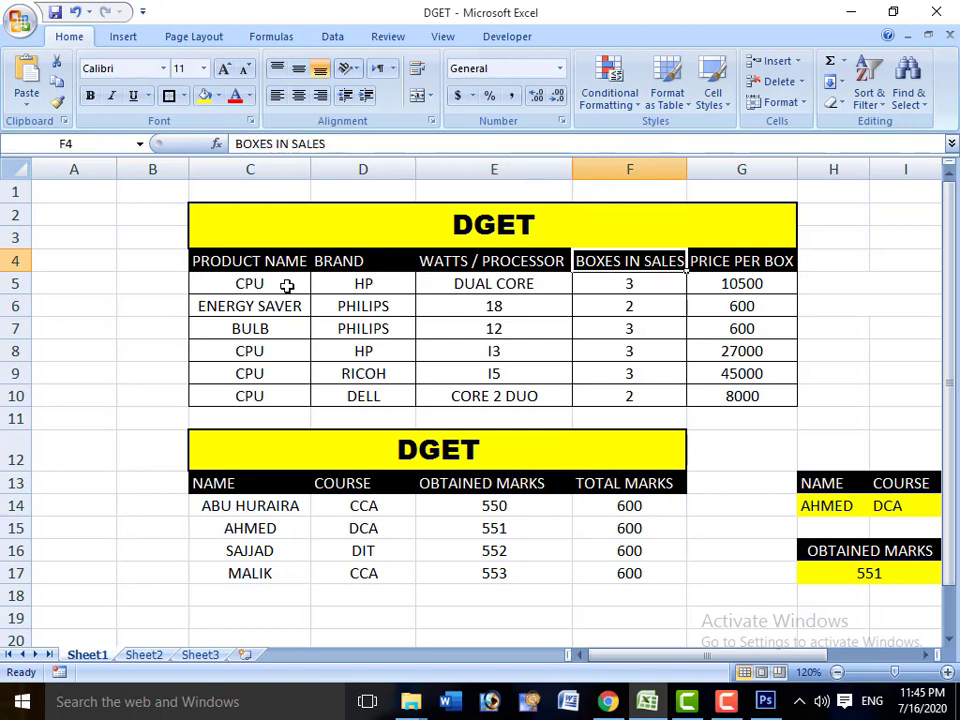
Step: Review the BOXES IN SALES entries in rows 5 to 10 against each product's WATTS / PROCESSOR value
key("Down")
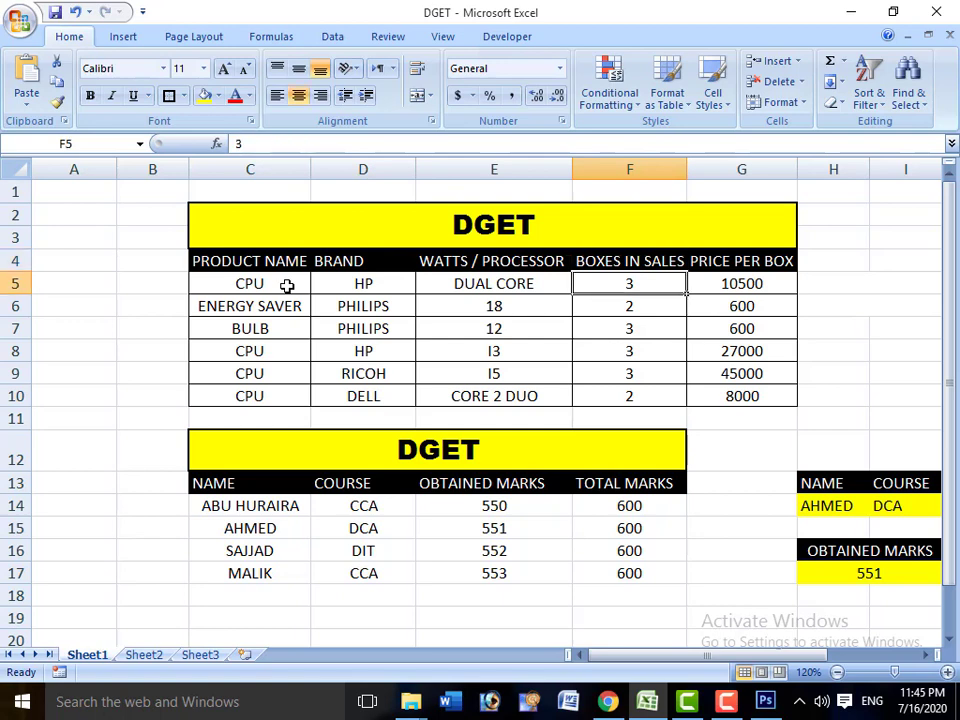
key("Down")
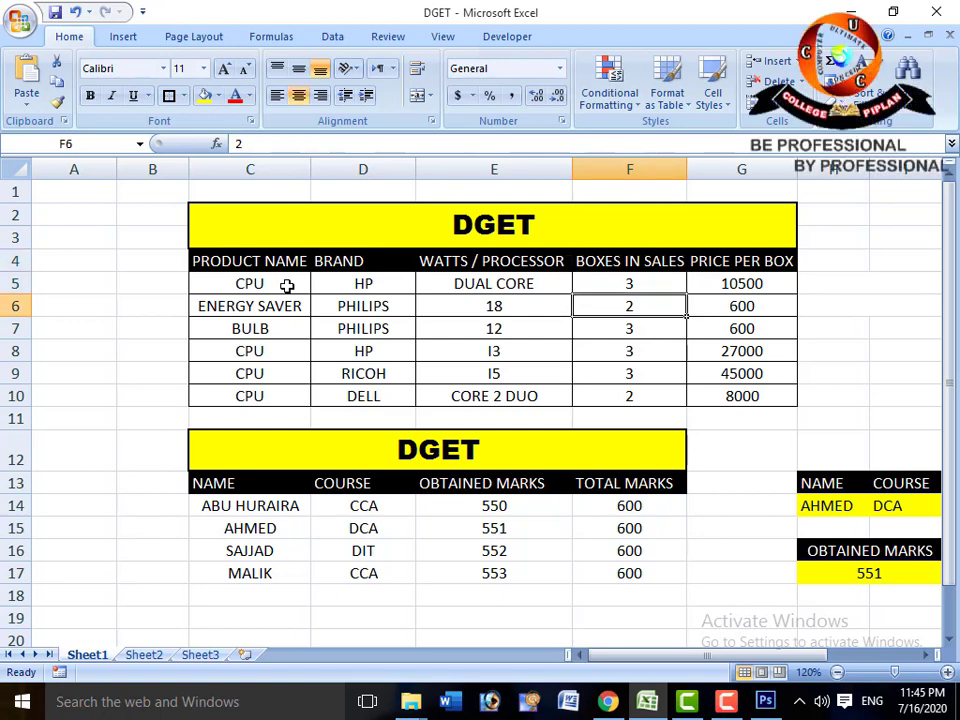
key("Left")
key("Right")
key("Down")
key("Left")
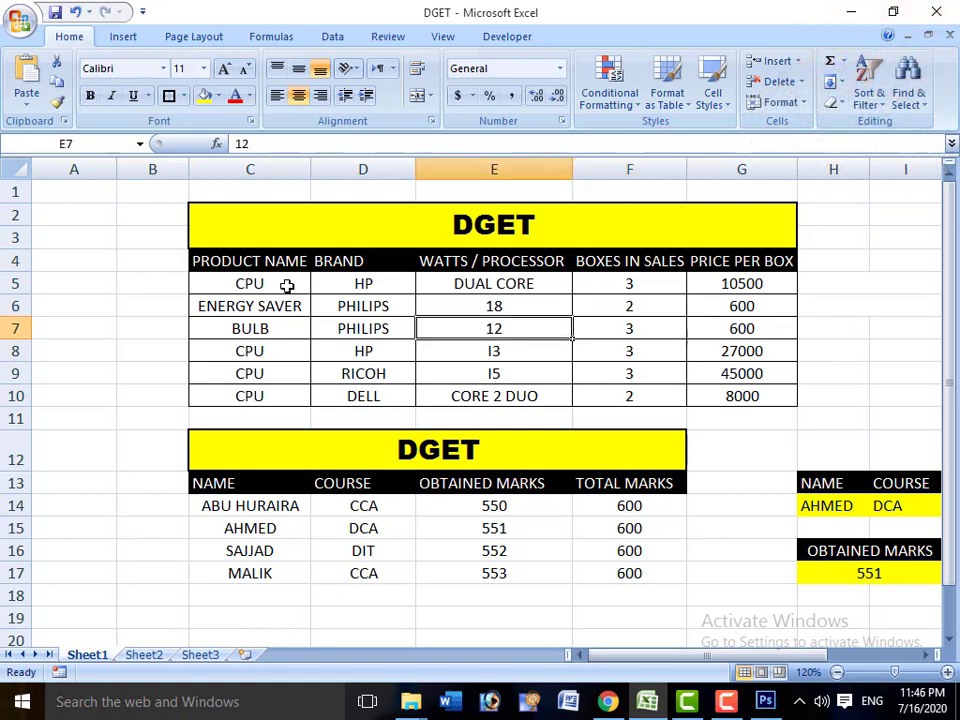
key("Right")
key("Down")
key("Left")
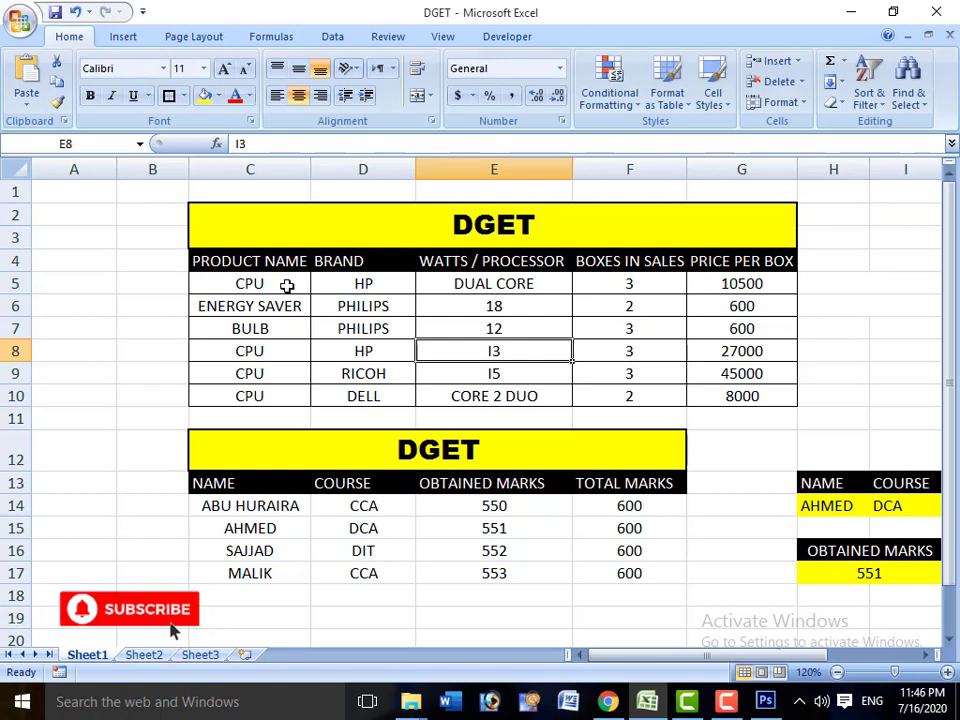
key("Right")
key("Down")
key("Left")
key("Right")
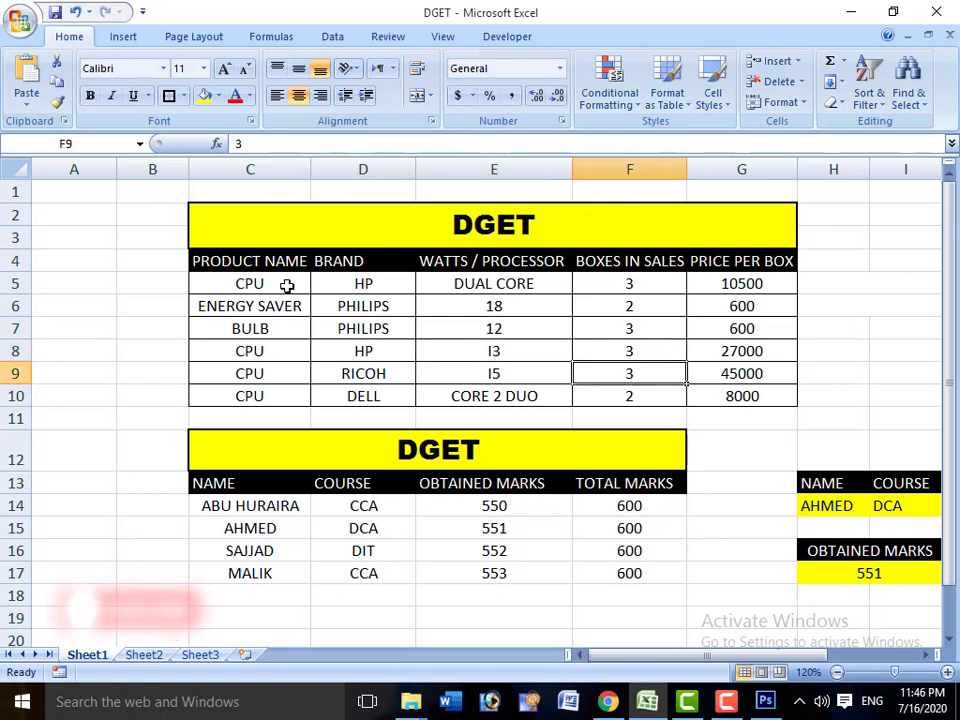
key("Down")
key("Left")
key("Right")
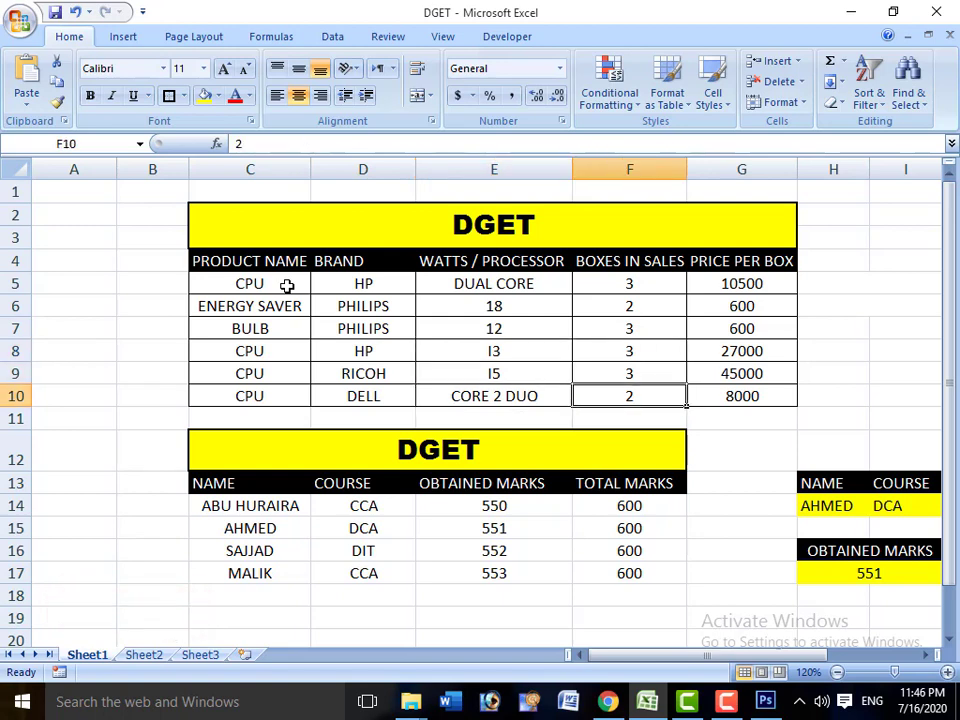
Step: Inspect the PRICE PER BOX formulas in cells G10 and G5
key("Right")
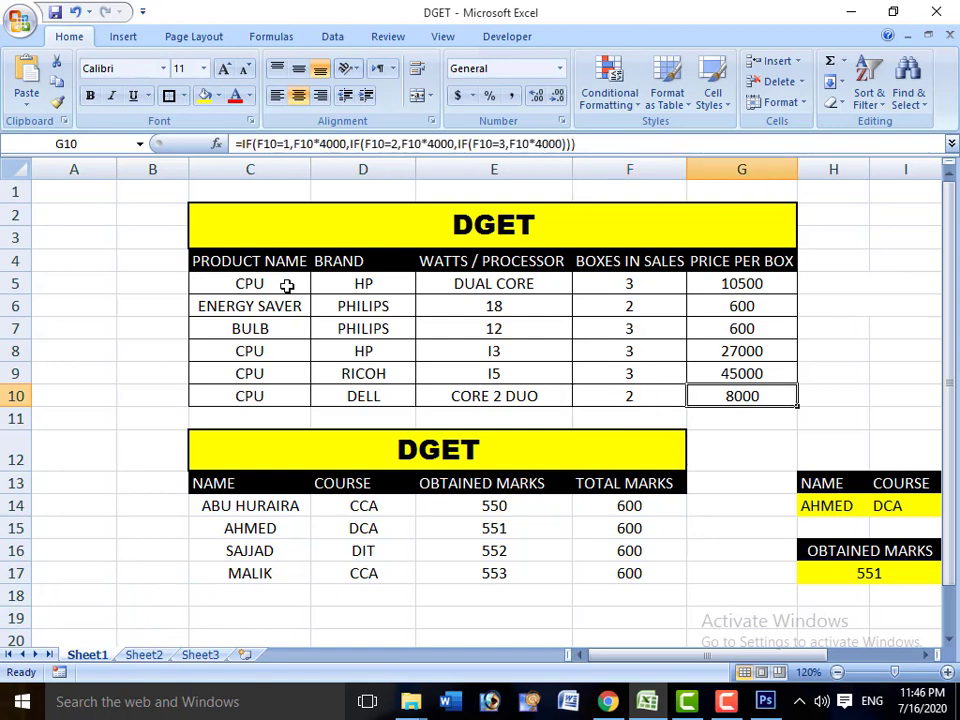
key("Right")
key("Left")
key("Left")
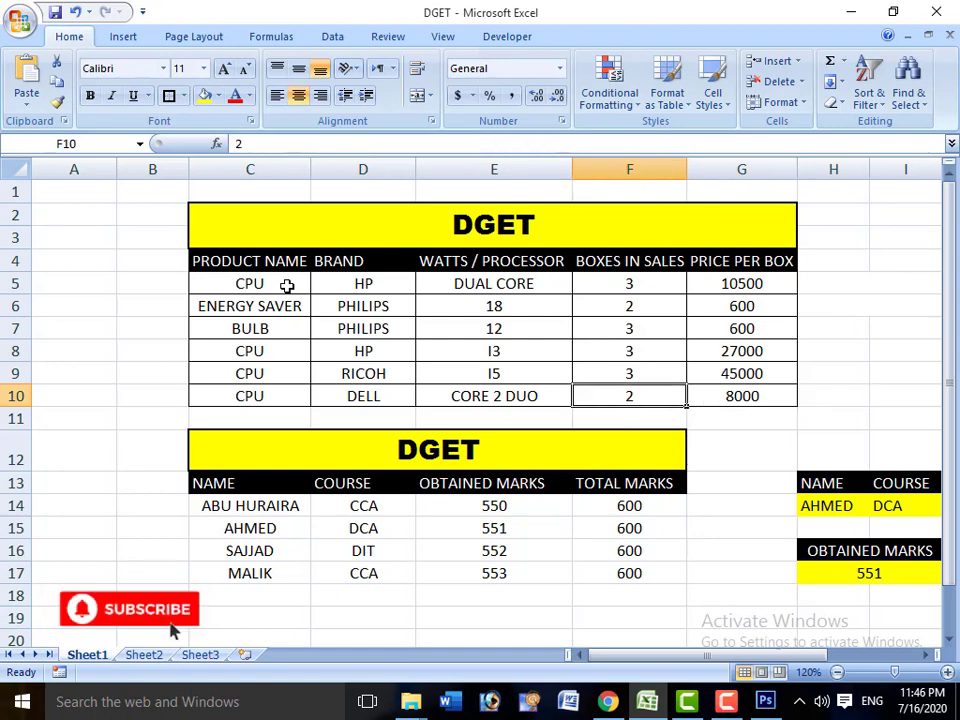
key("Up")
key("Up")
key("Up")
key("Up")
key("Up")
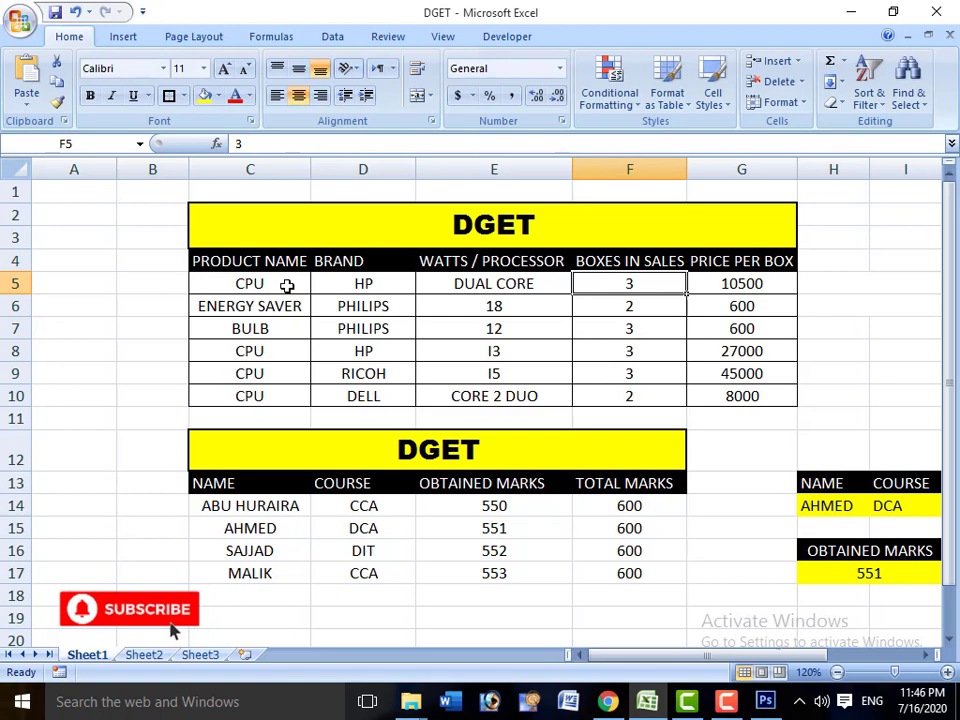
key("Right")
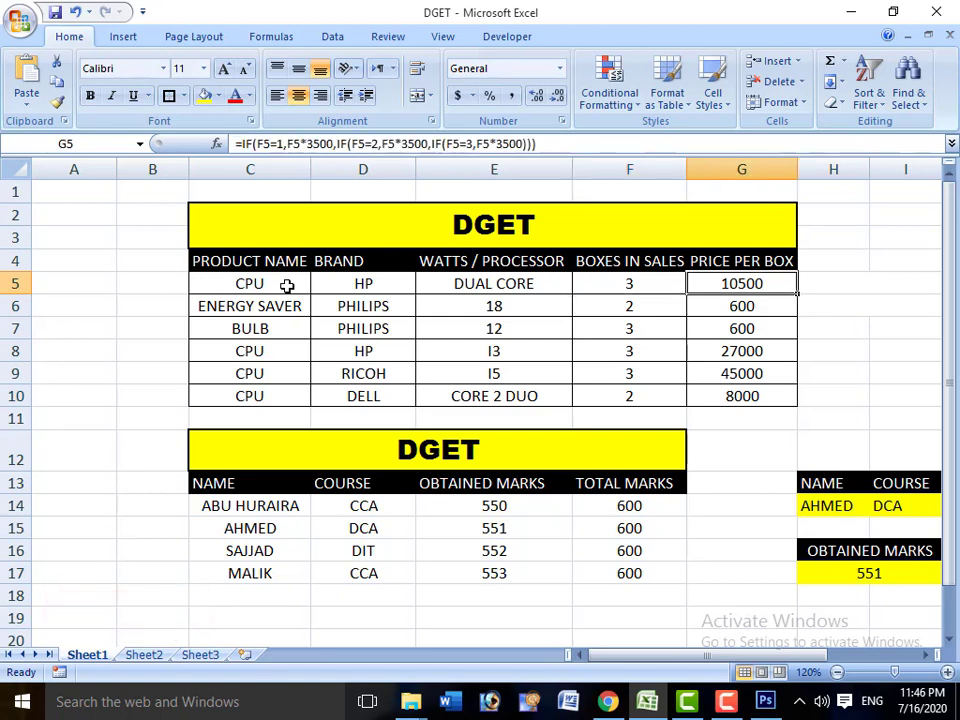
key("F2")
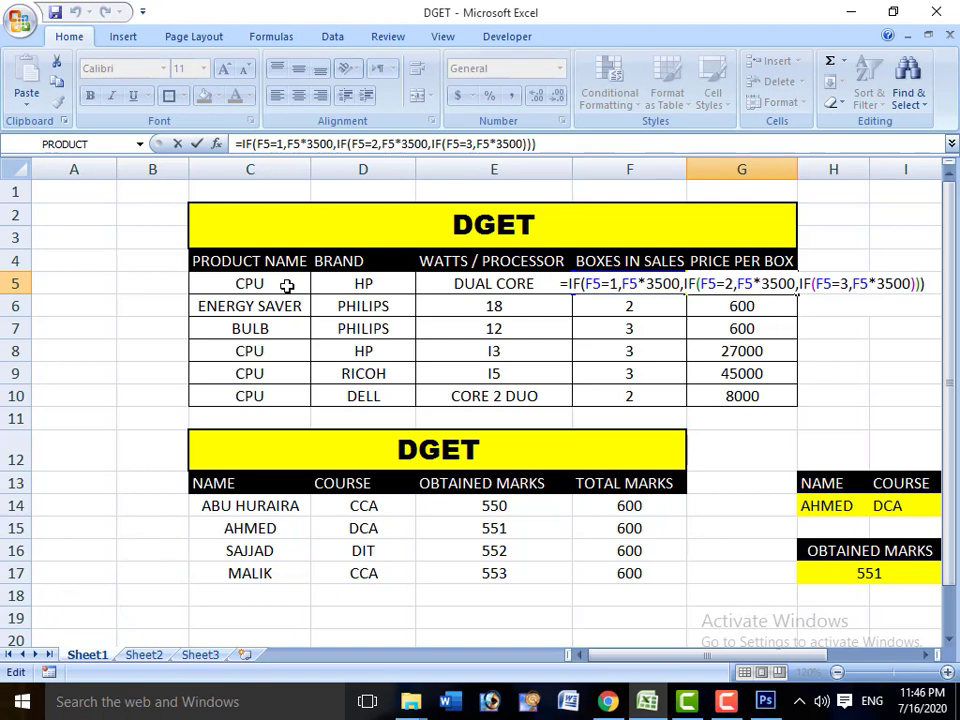
key("Return")
key("Up")
key("Left")
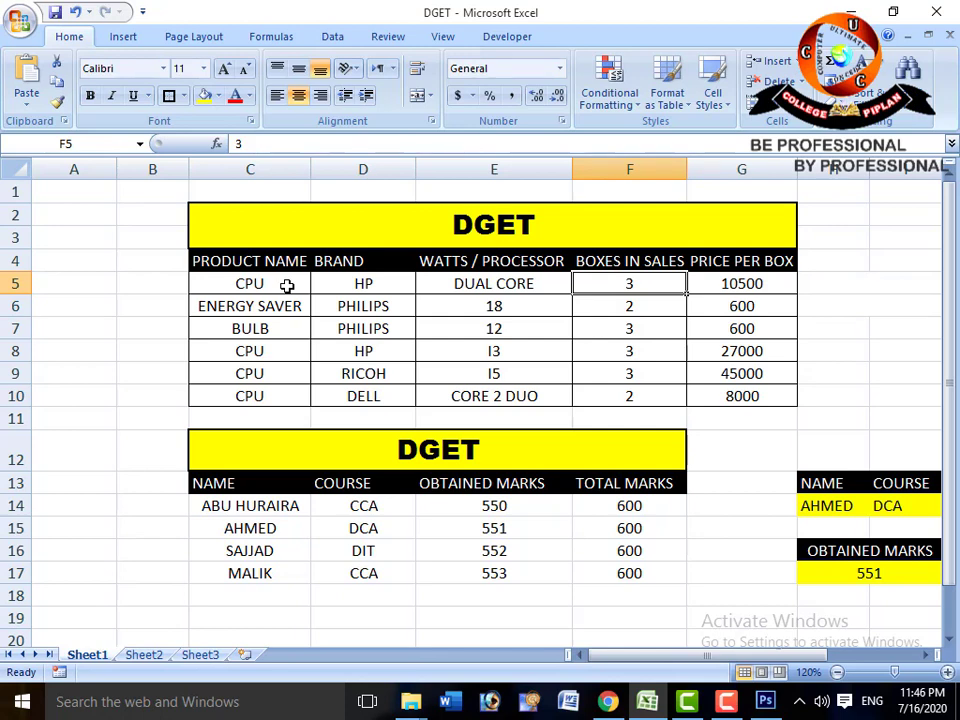
Step: Review the dual core CPU row across its product name, brand, processor, boxes and price cells
key("Left")
key("Left")
key("Left")
key("Right")
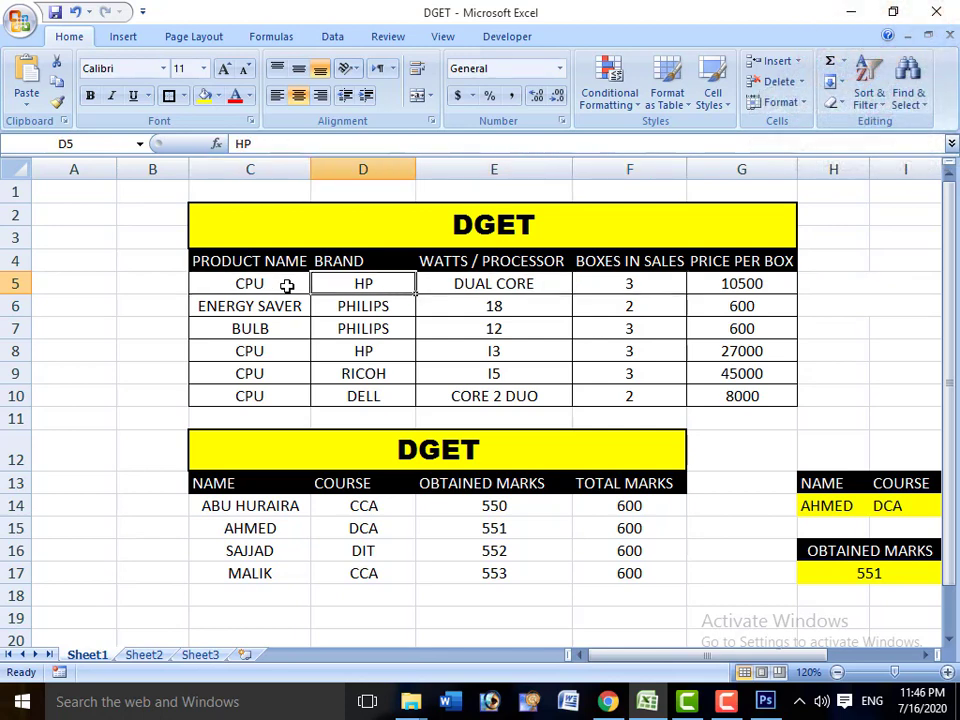
key("Right")
key("Right")
key("Right")
key("Left")
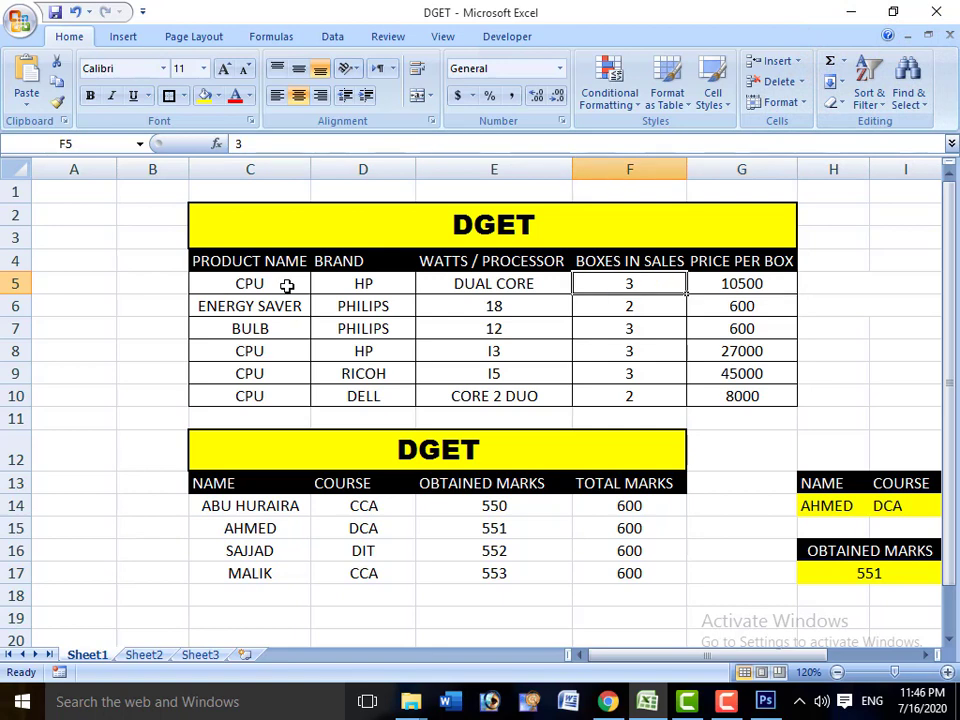
key("Right")
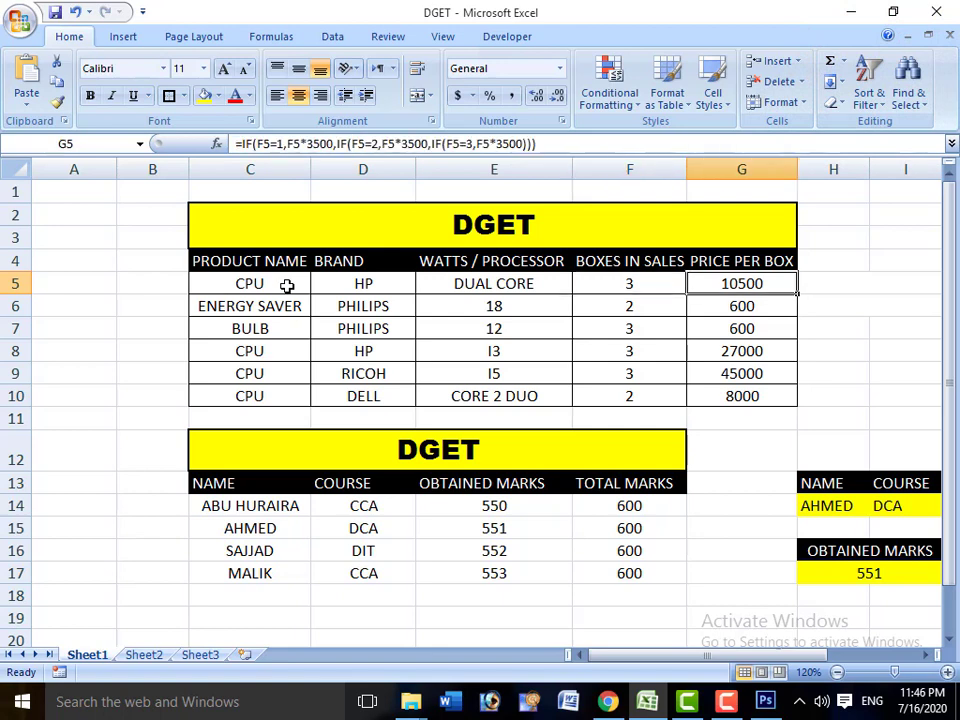
Step: Open the G5 price formula for editing and trace its nested IF arguments back from the end to the first F5*3500 value
key("F2")
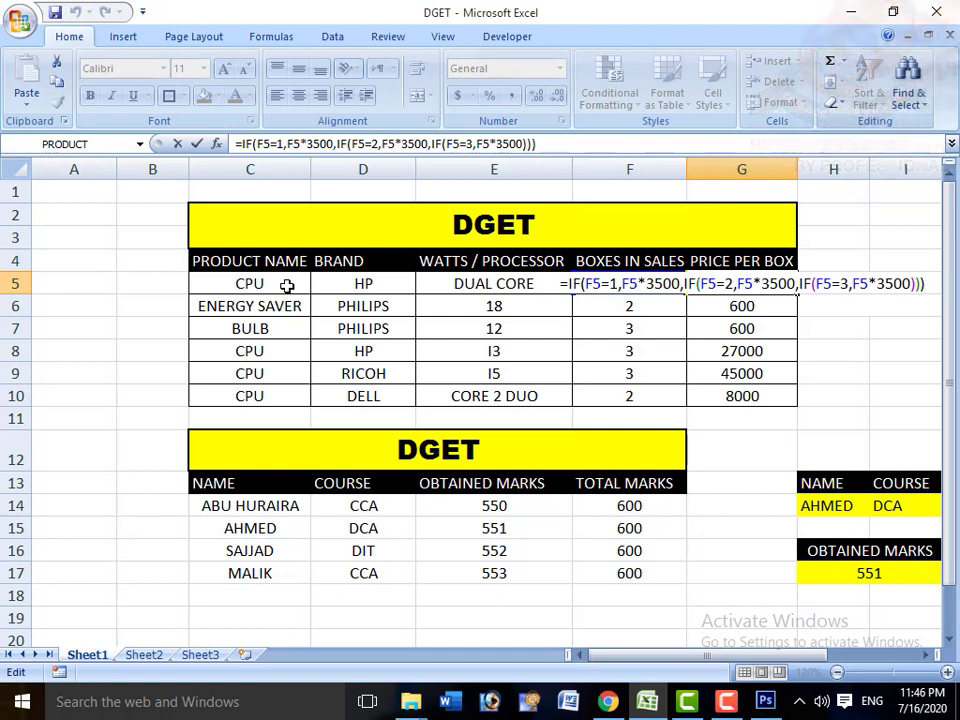
key("Left")
key("Left")
key("Left")
key("Left")
key("Left")
key("Left")
key("Left")
key("Left")
key("Left")
key("Left")
key("Left")
key("Left")
key("Left")
key("Left")
key("Left")
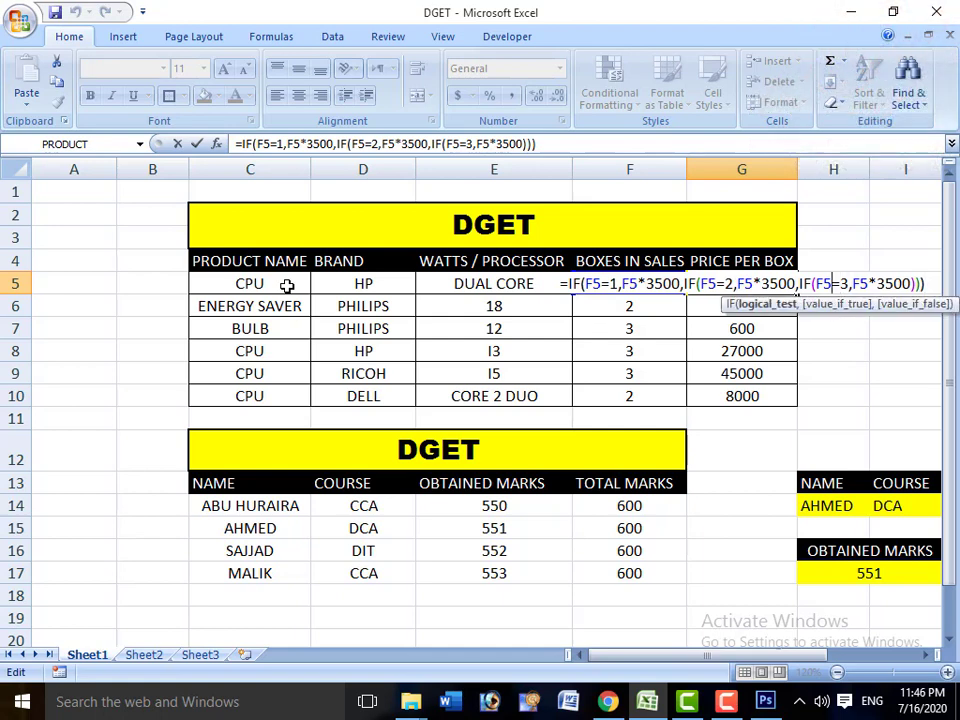
key("Left")
key("Left")
key("Left")
key("Left")
key("Left")
key("Left")
key("Left")
key("Left")
key("Left")
key("Left")
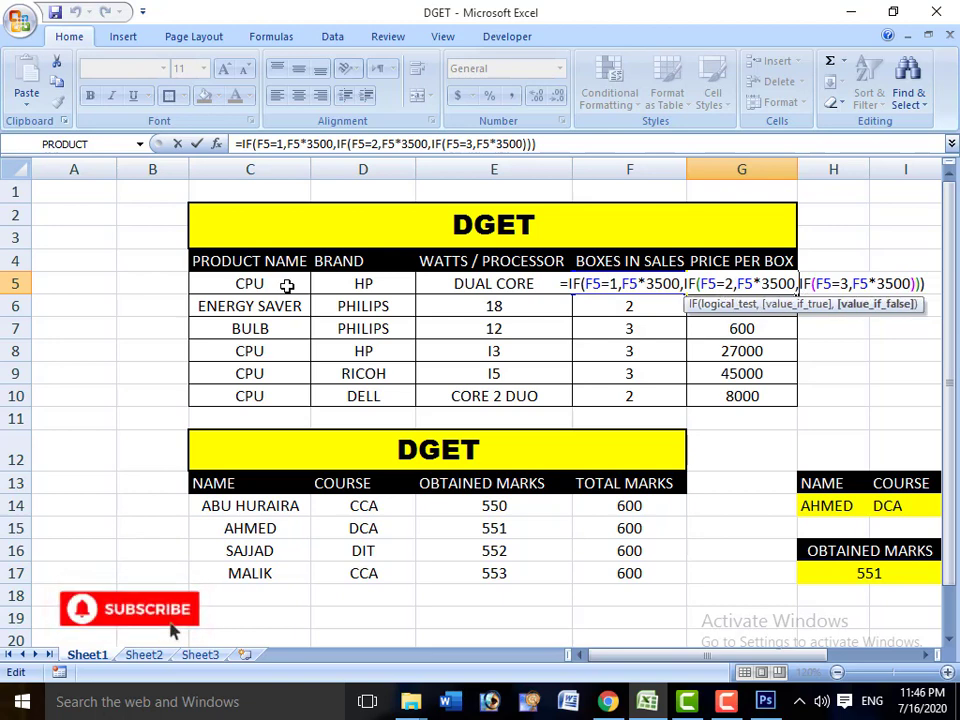
key("Left")
key("Left")
key("Left")
key("Left")
key("Left")
key("Left")
key("Left")
key("Left")
key("Left")
key("Left")
key("Left")
key("Left")
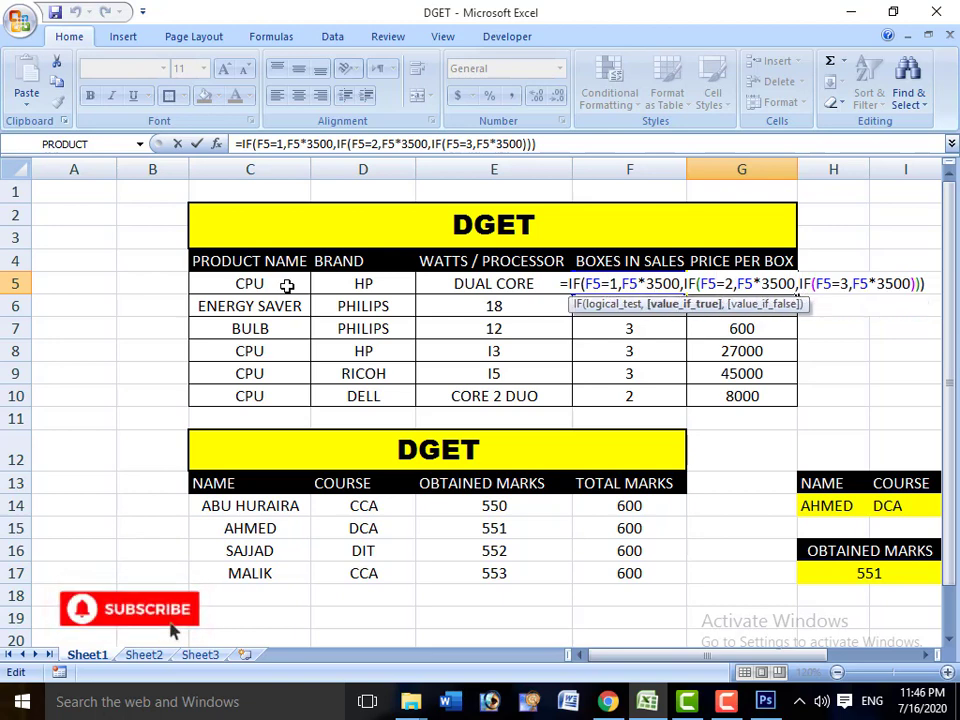
Step: Read forward through the F5=2 and F5=3 conditions of the G5 formula and close it without changes
key("Right")
key("Right")
key("Right")
key("Right")
key("Right")
key("Right")
key("Right")
key("Right")
key("Right")
key("Right")
key("Right")
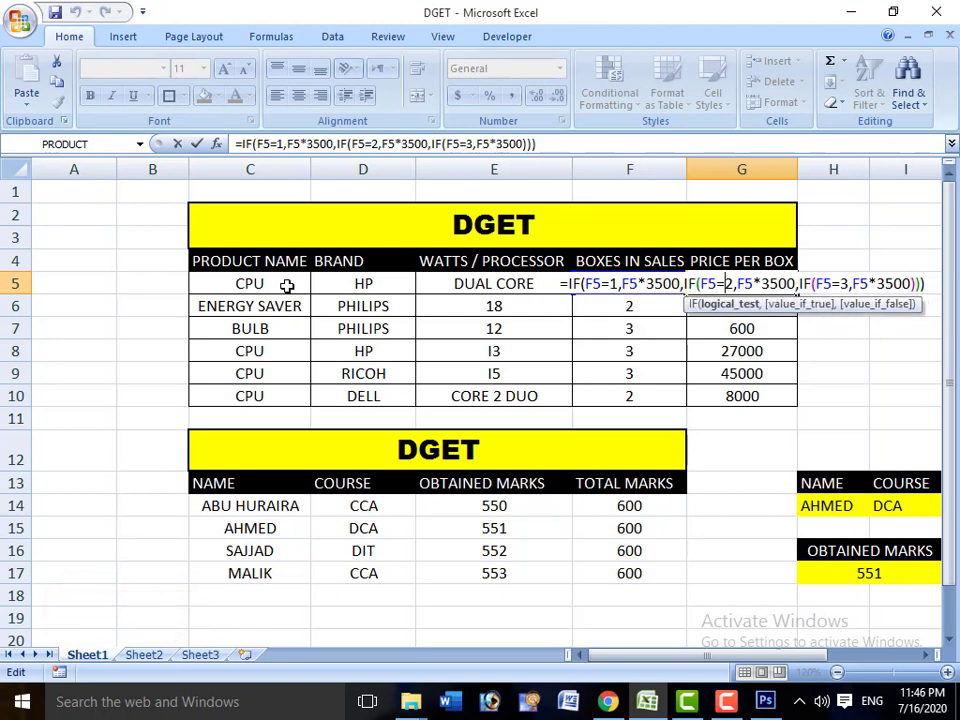
key("Right")
key("Right")
key("Right")
key("Right")
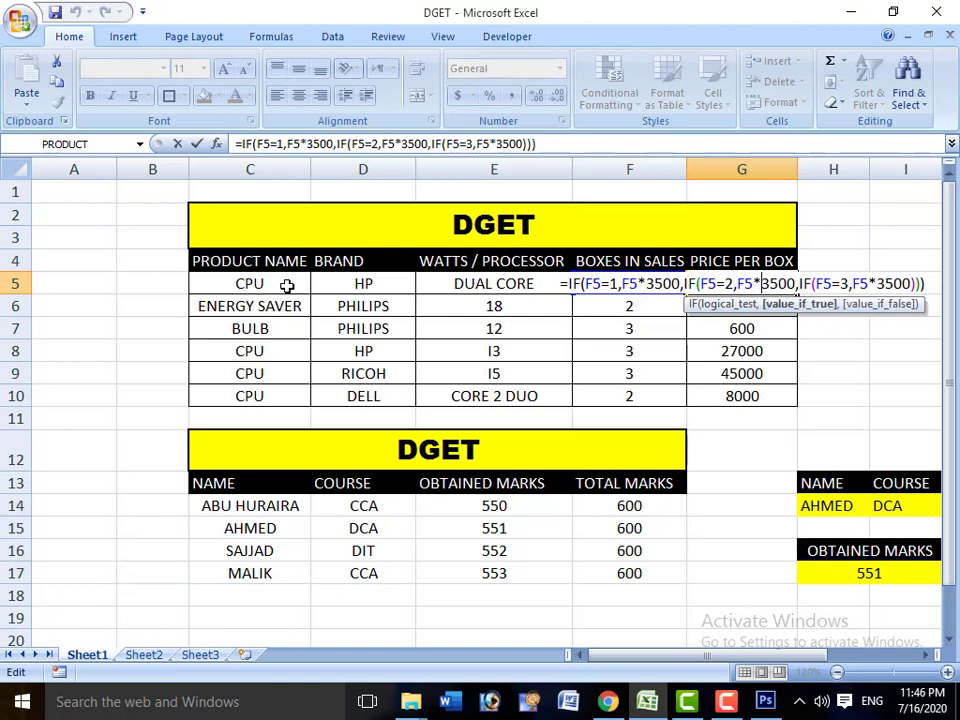
key("Left")
key("Left")
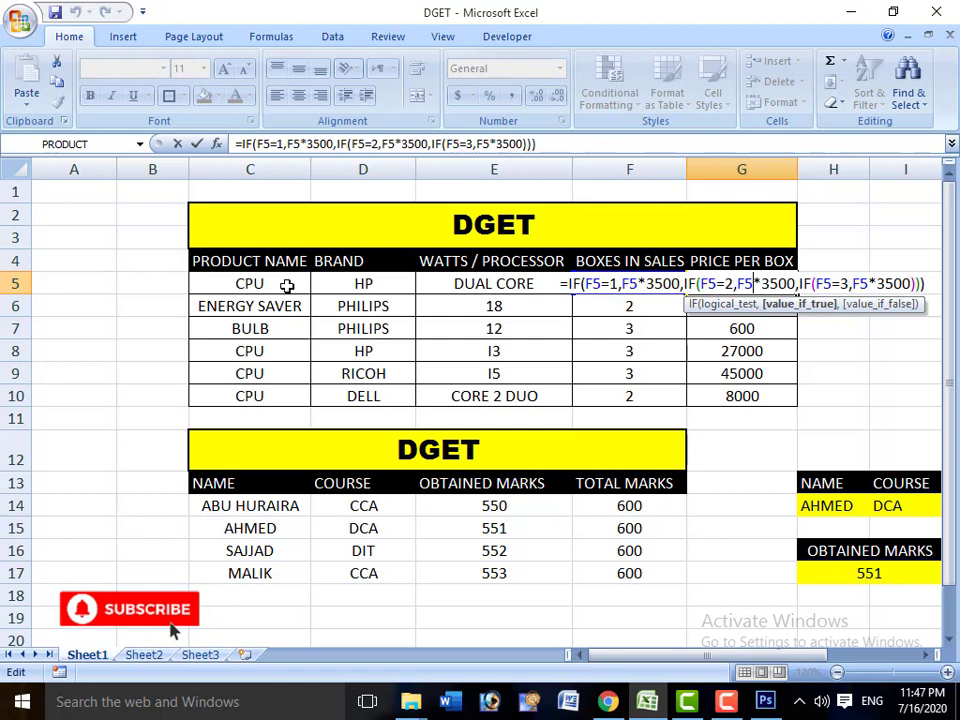
key("Right")
key("Right")
key("Right")
key("Right")
key("Right")
key("Right")
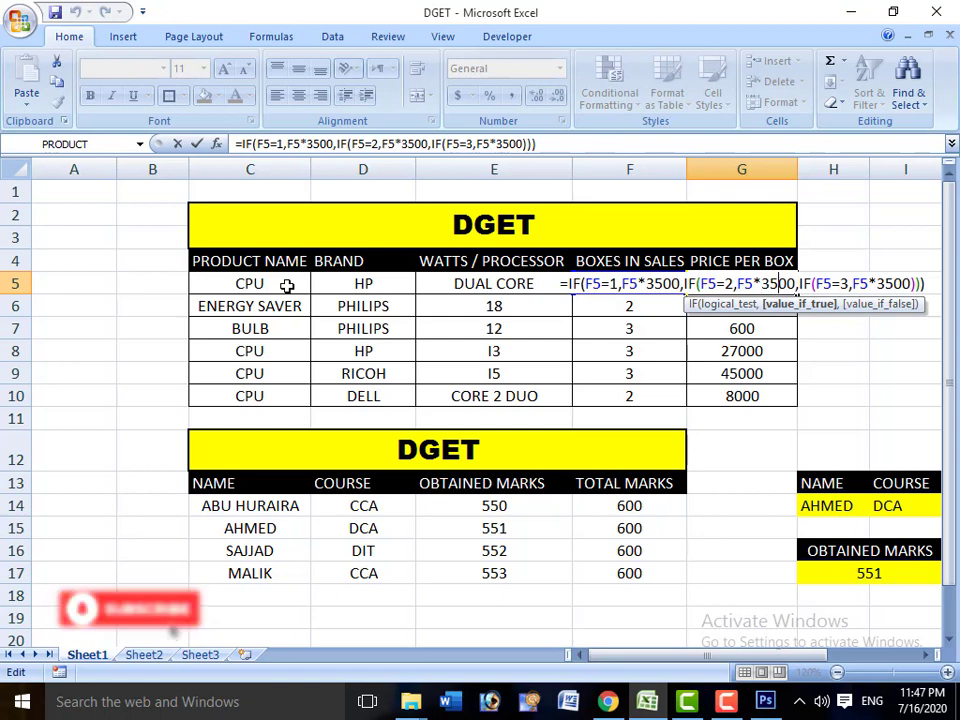
key("Right")
key("Right")
key("Right")
key("Right")
key("Right")
key("Right")
key("Right")
key("Right")
key("Right")
key("Right")
key("Right")
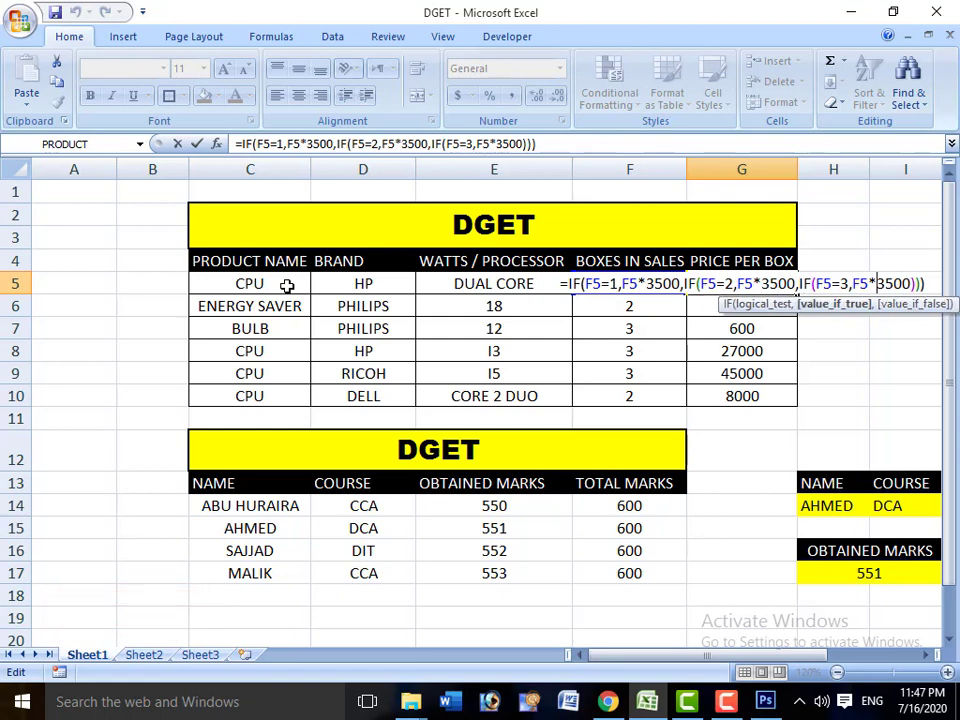
key("Right")
key("Right")
key("Right")
key("Right")
key("Right")
key("Right")
key("Right")
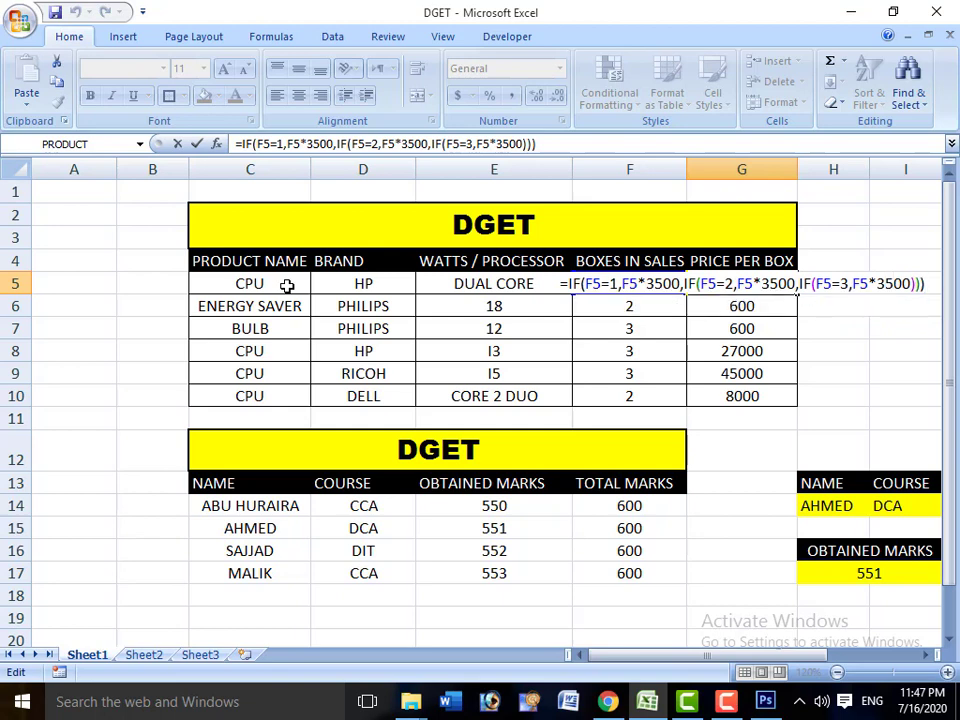
key("Return")
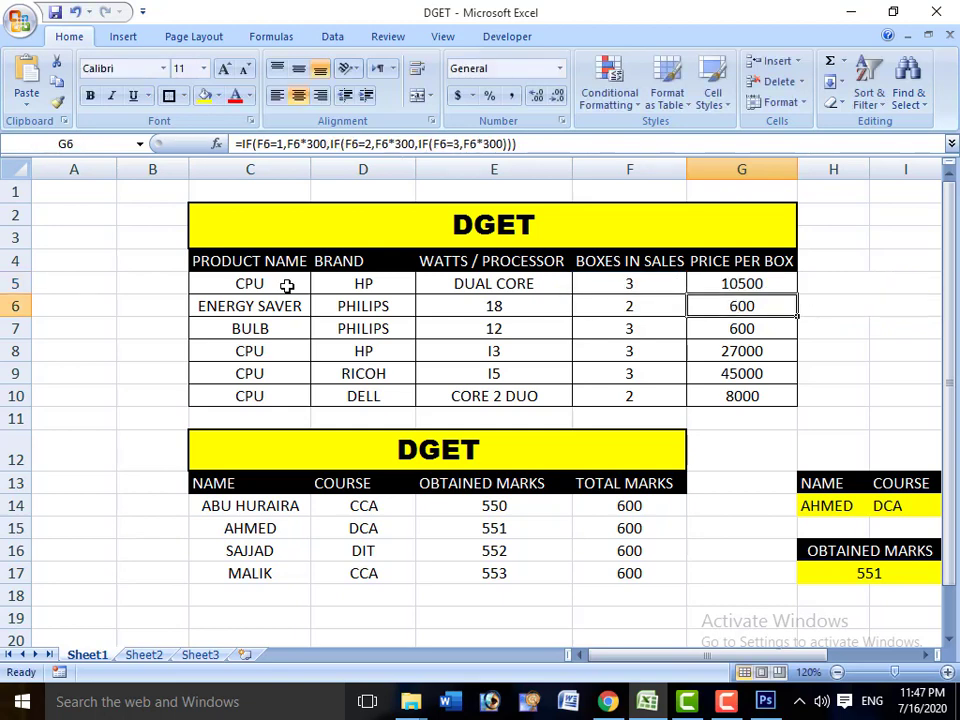
Step: Try 1, 2 and 3 in turn as the BOXES IN SALES value for the dual core CPU in F5
key("Up")
key("Left")
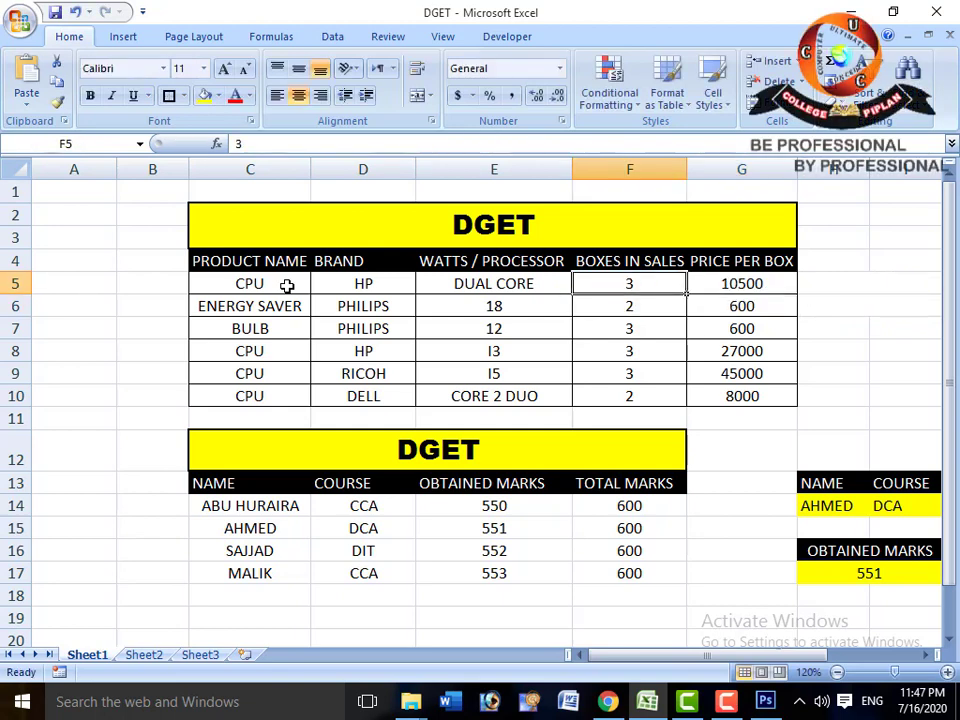
type("1")
key("Right")
key("Left")
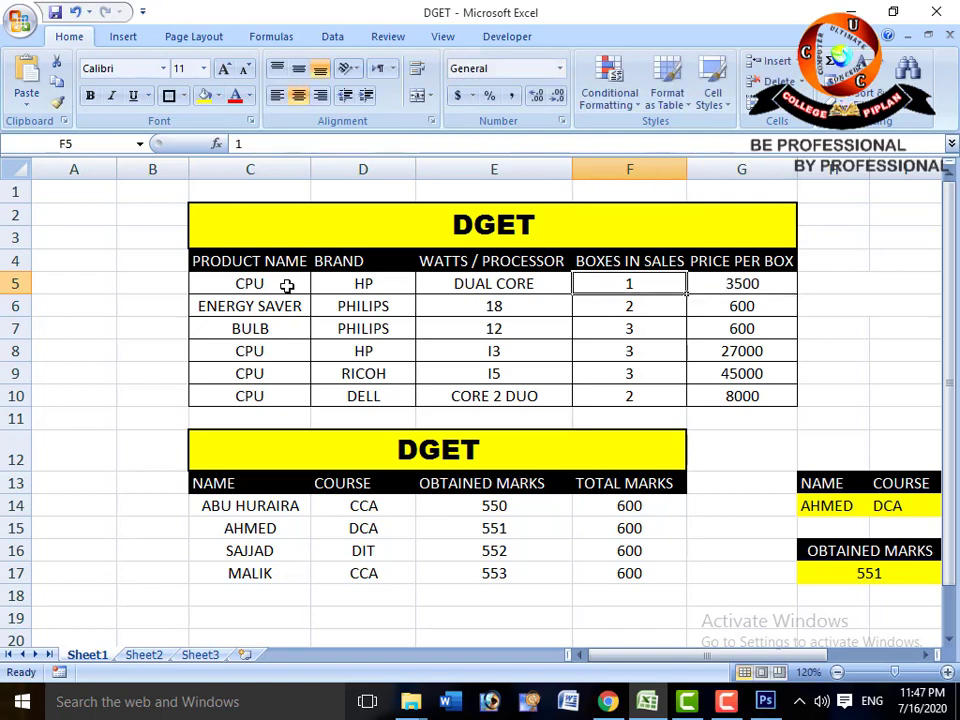
type("2")
key("Right")
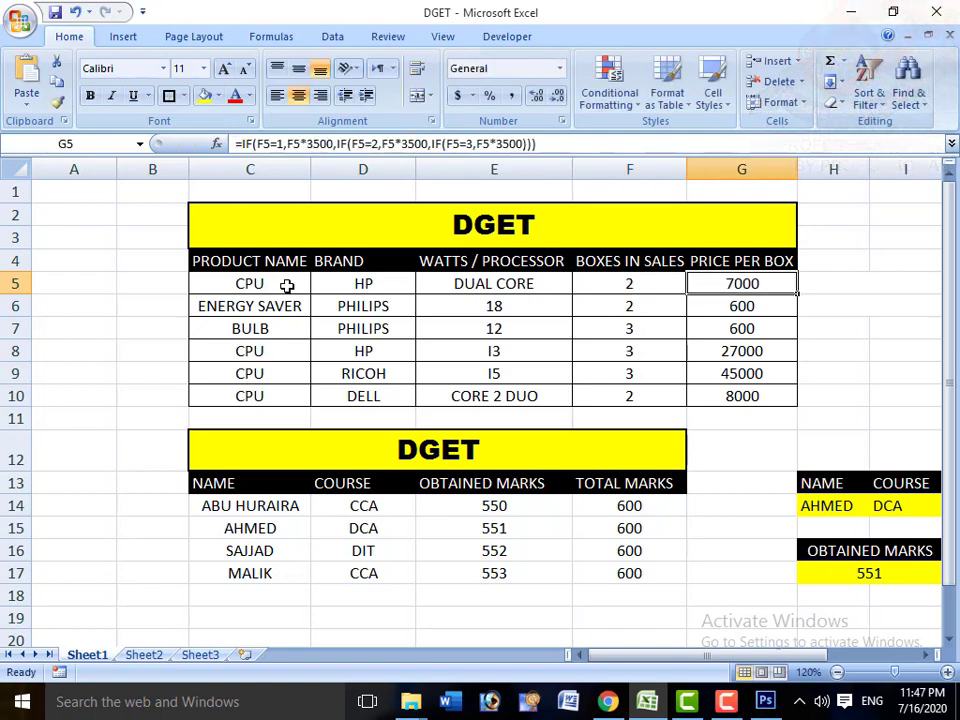
key("Left")
type("3")
key("Right")
key("Left")
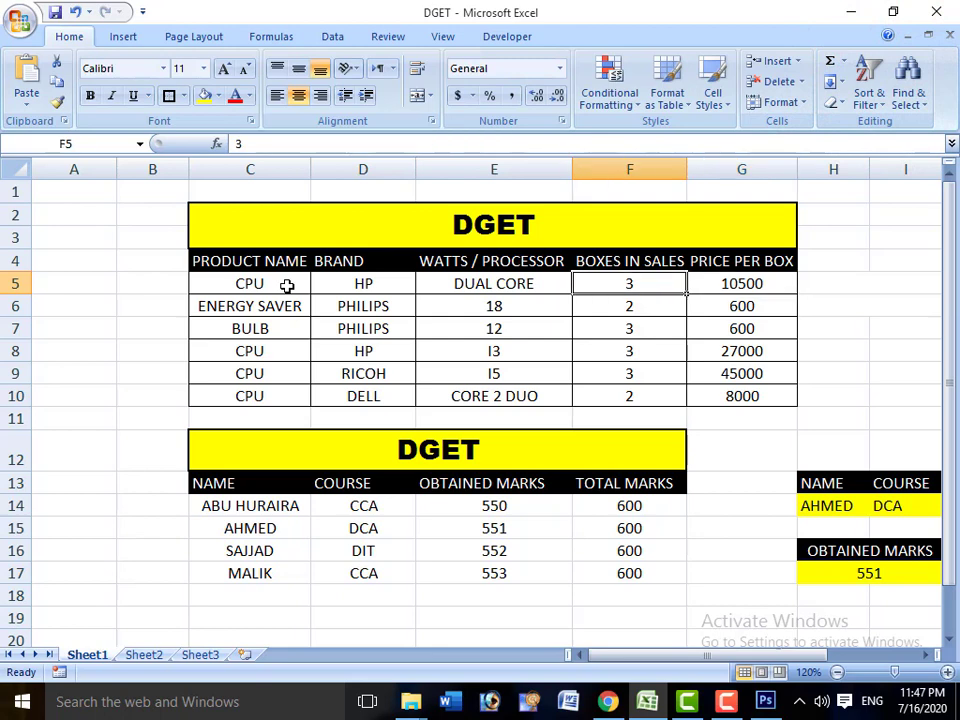
Step: Try 4 as the BOXES IN SALES value in F5, check the price in G5, and restore the value to 3
type("4")
key("Return")
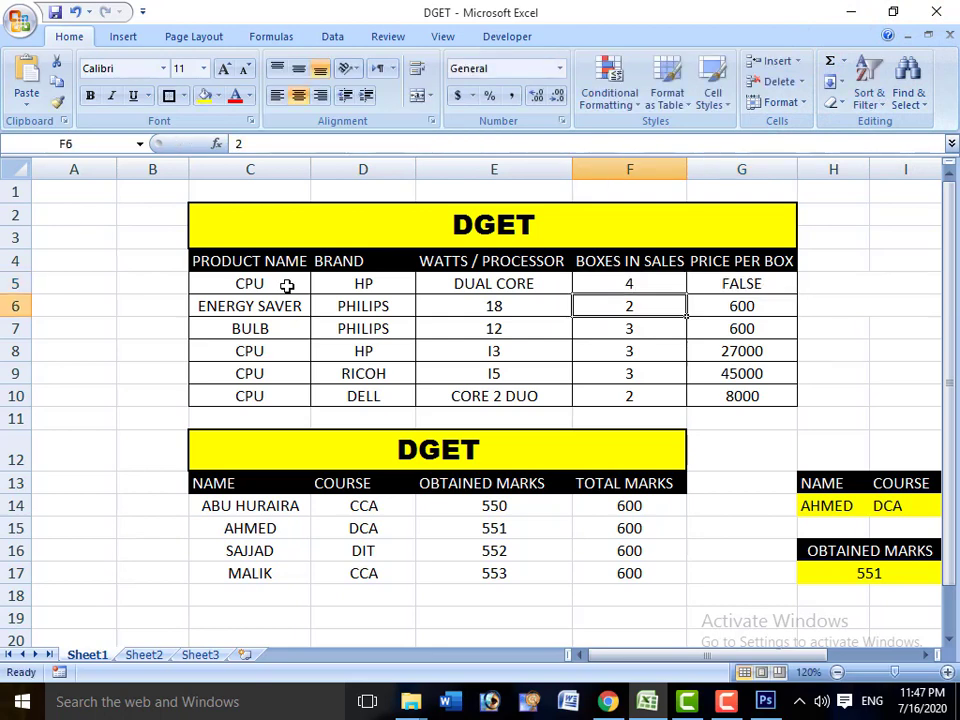
key("Up")
key("Right")
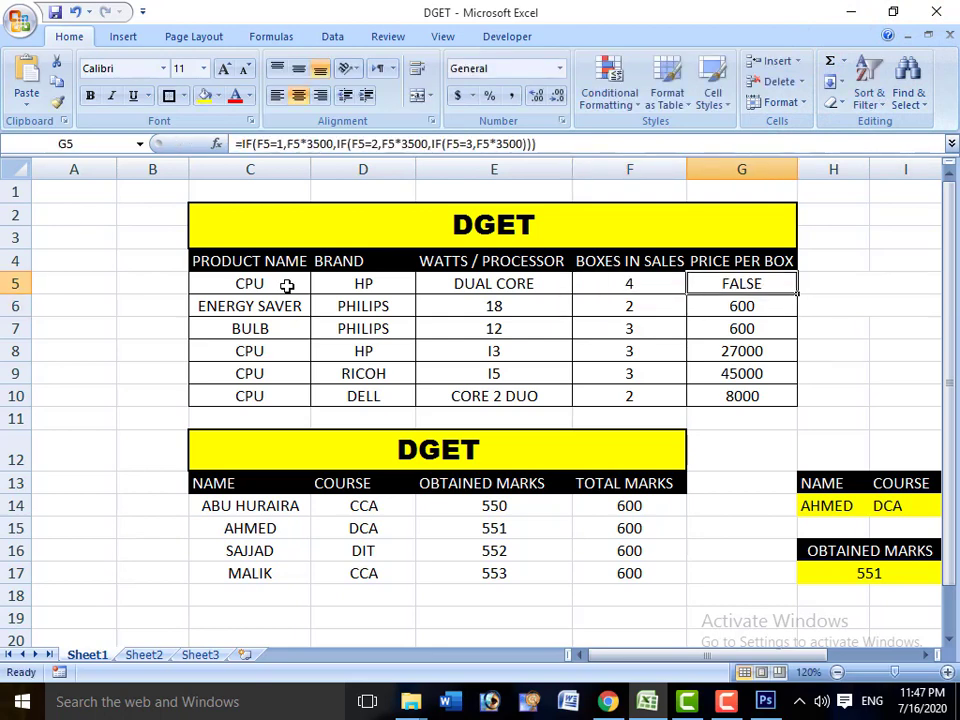
key("Left")
type("3")
key("Right")
Step: Review the PRICE PER BOX formulas in cells G6 to G10 and return to G5
key("Down")
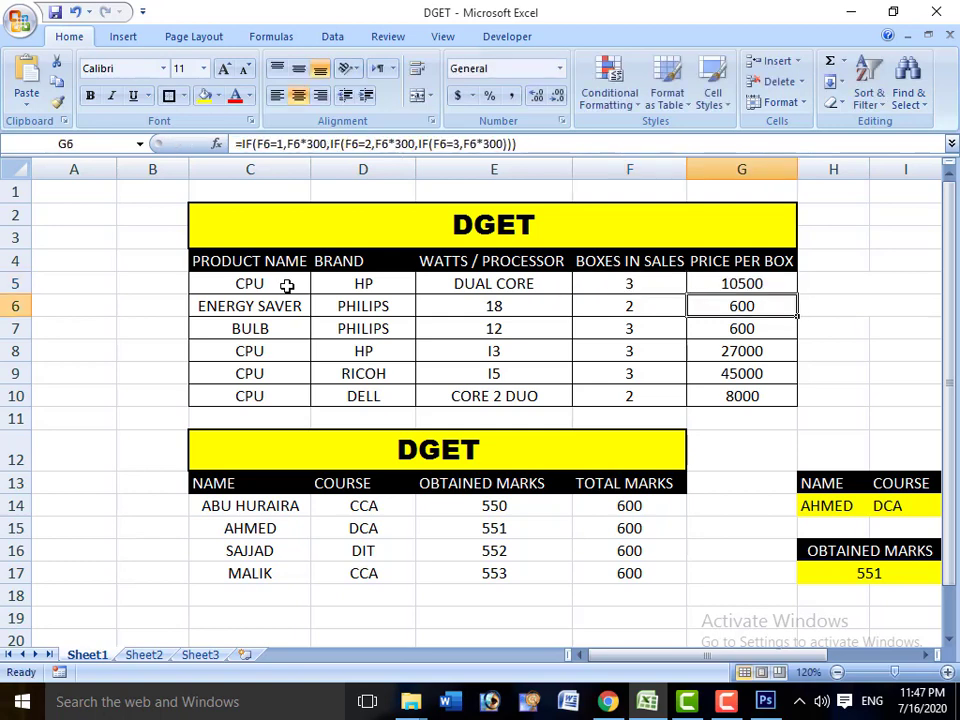
key("Down")
key("Down")
key("Down")
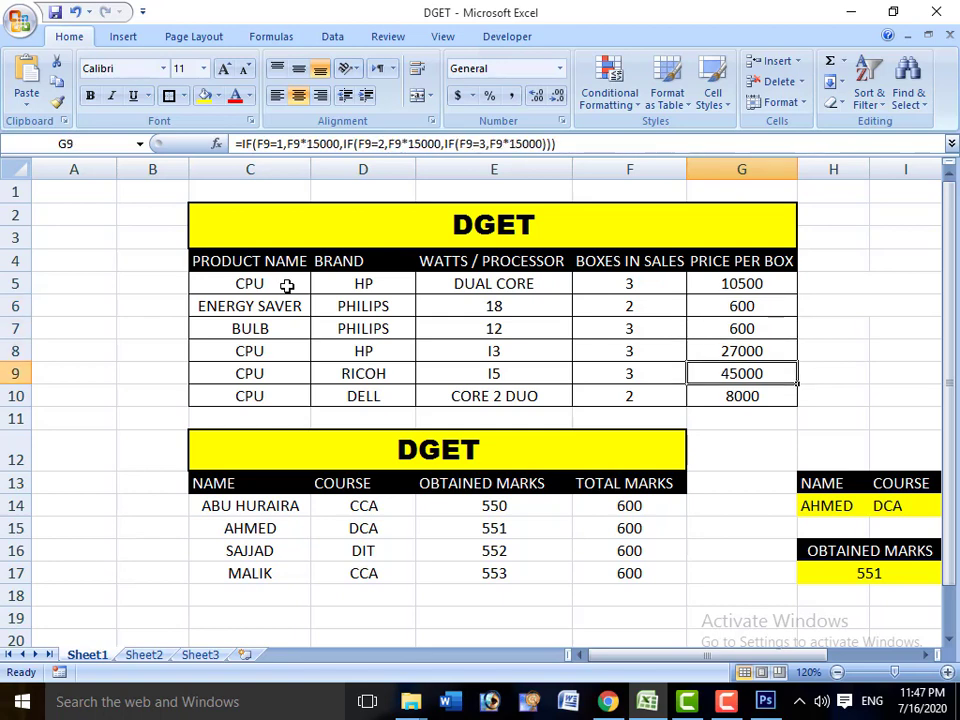
key("Down")
key("Up")
key("Up")
key("Up")
key("Up")
key("Up")
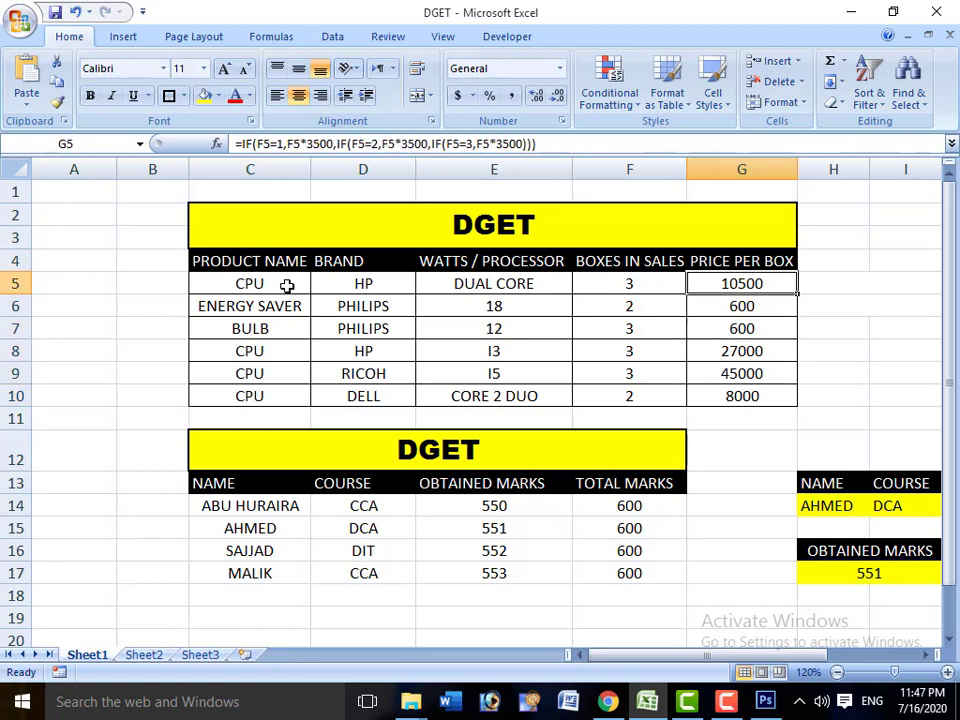
Step: Examine the PRODUCT NAME and WATTS / PROCESSOR criteria cells J5 and K5
key("Right")
key("Right")
key("Right")
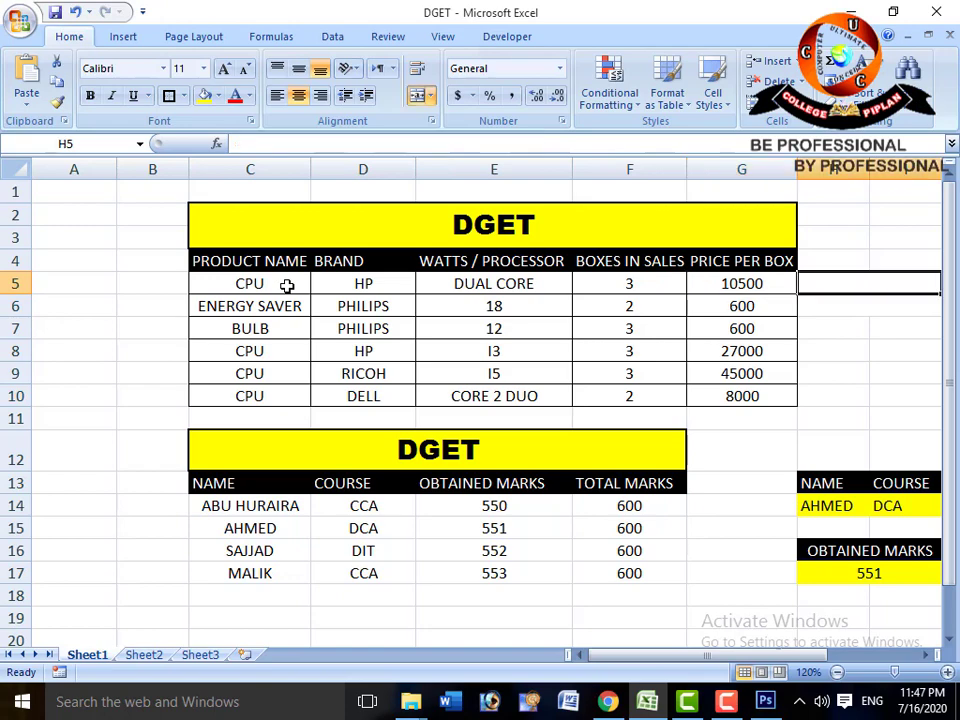
key("Right")
key("Left")
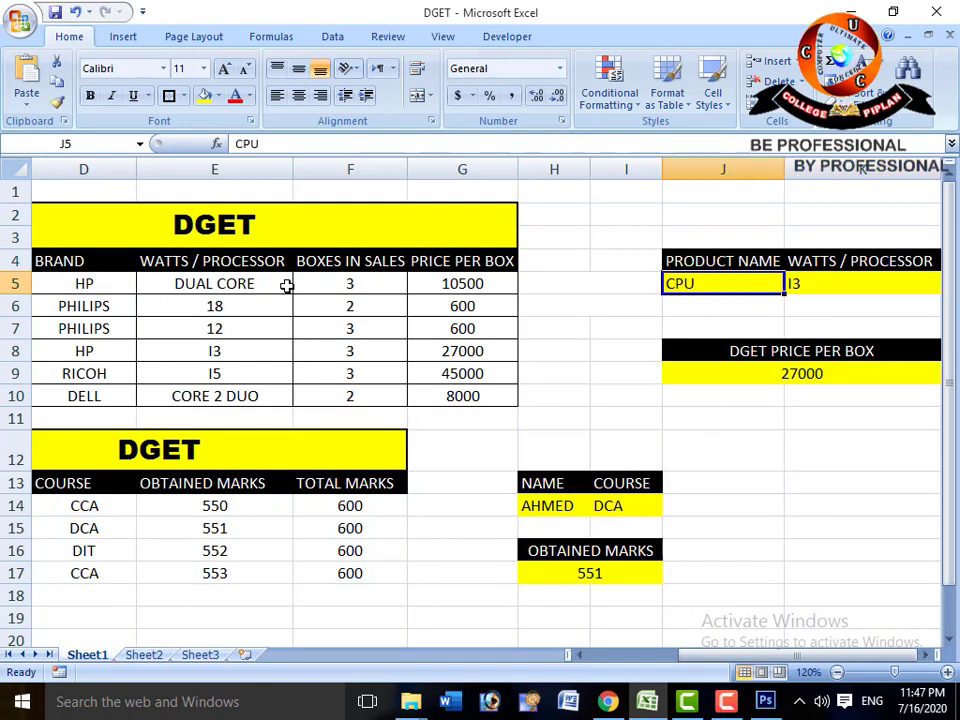
key("Right")
key("Left")
key("Right")
key("Right")
key("Left")
key("Left")
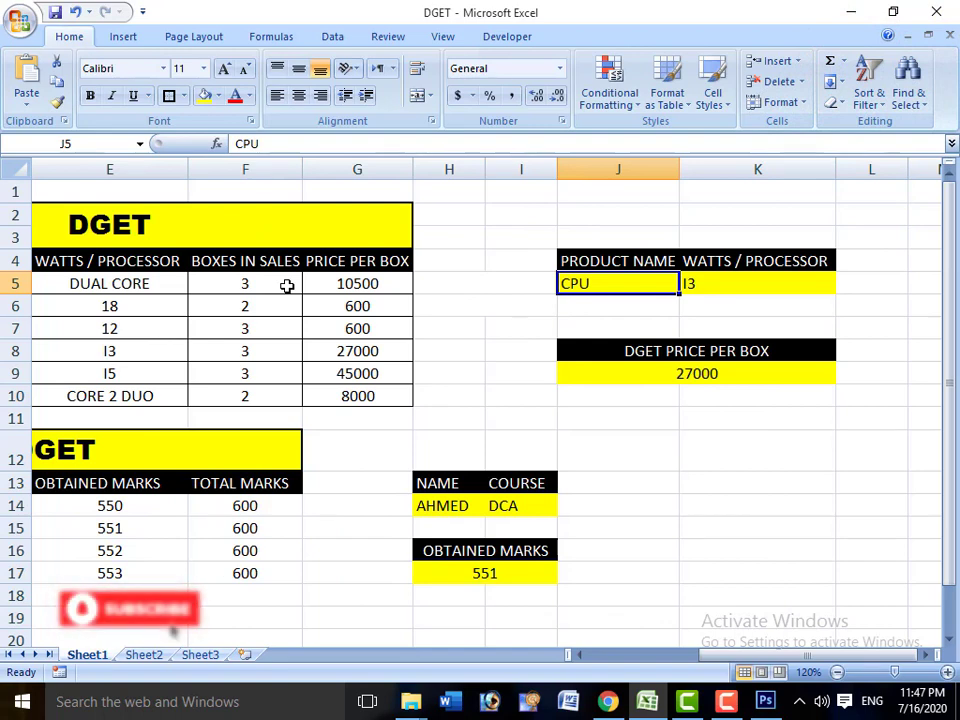
Step: Inspect the DGET PRICE PER BOX heading and the result cell beneath it
key("Down")
key("Down")
key("Down")
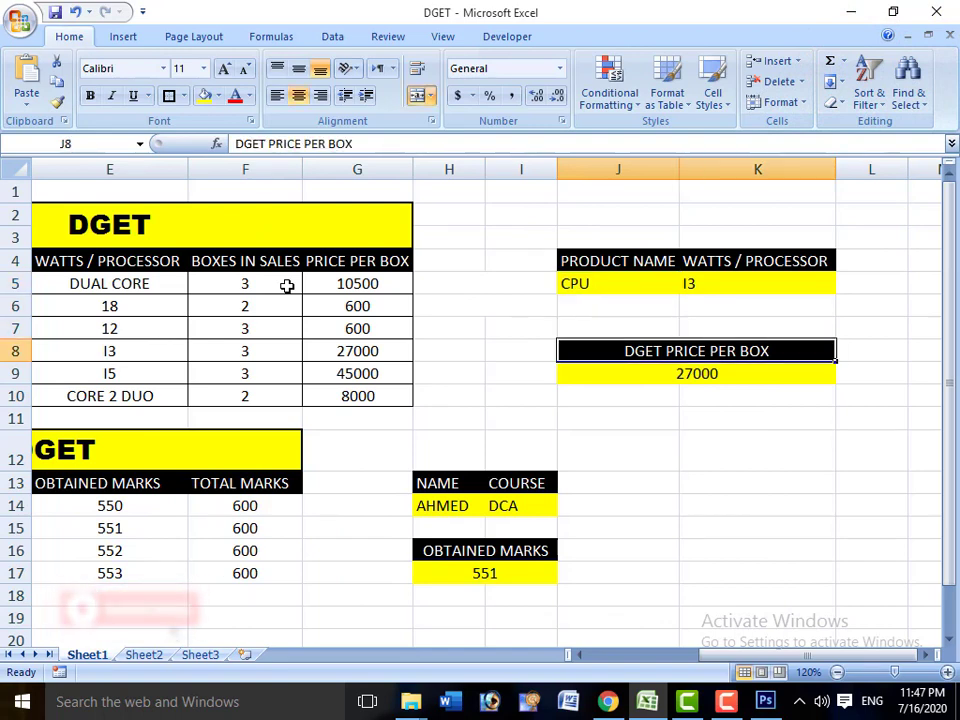
key("Down")
Step: Set the WATTS / PROCESSOR criterion in K5 to "dual core" and check the DGET PRICE PER BOX result
key("Up")
key("Up")
key("Up")
key("Up")
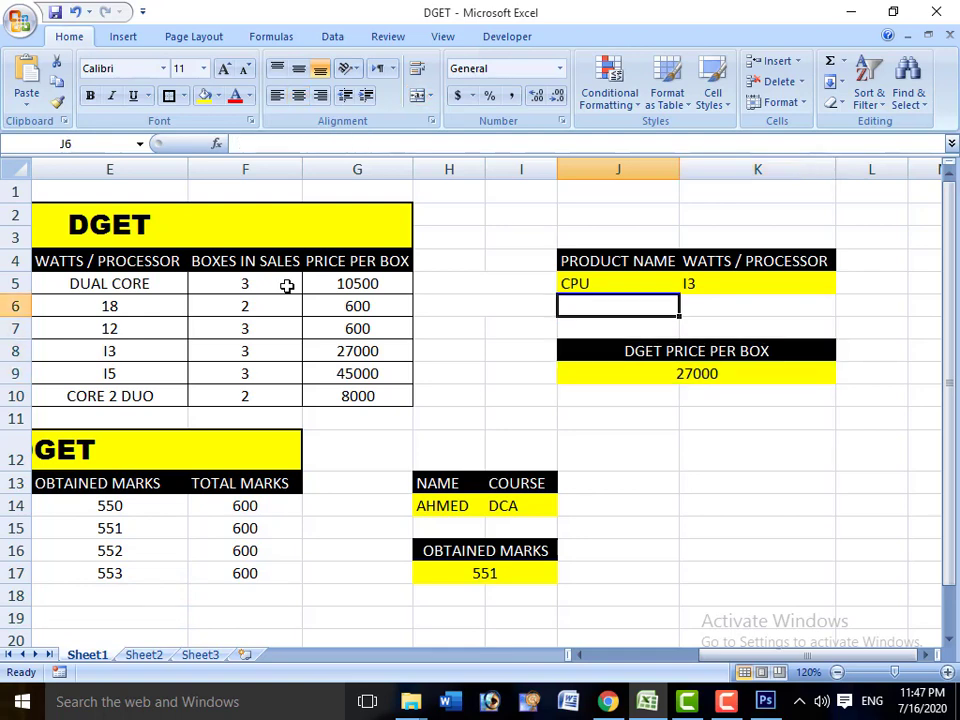
key("Right")
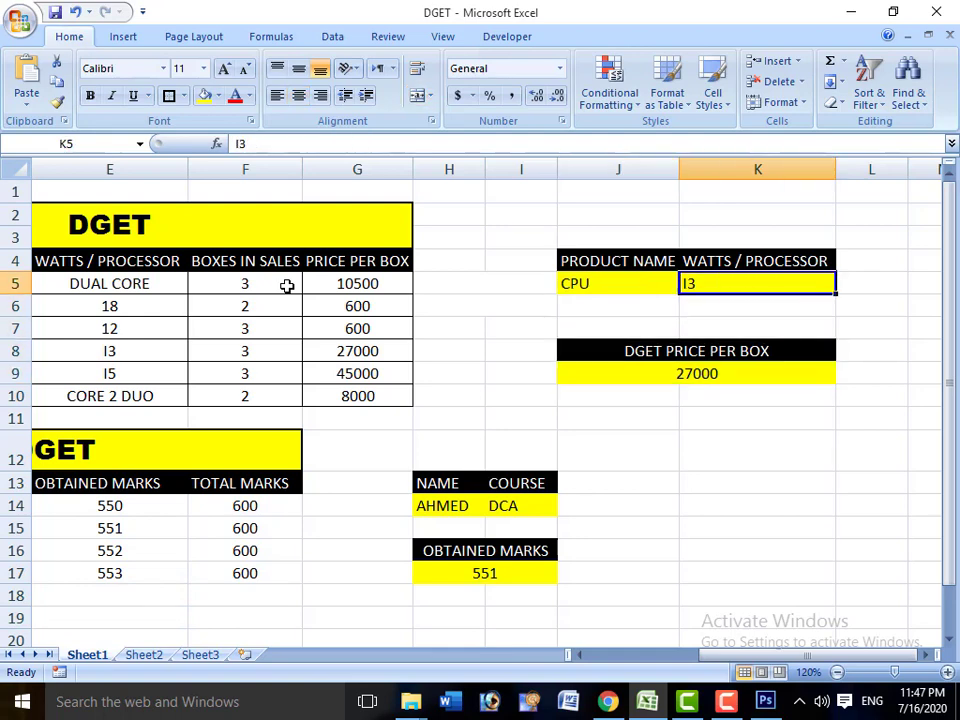
type("dual ")
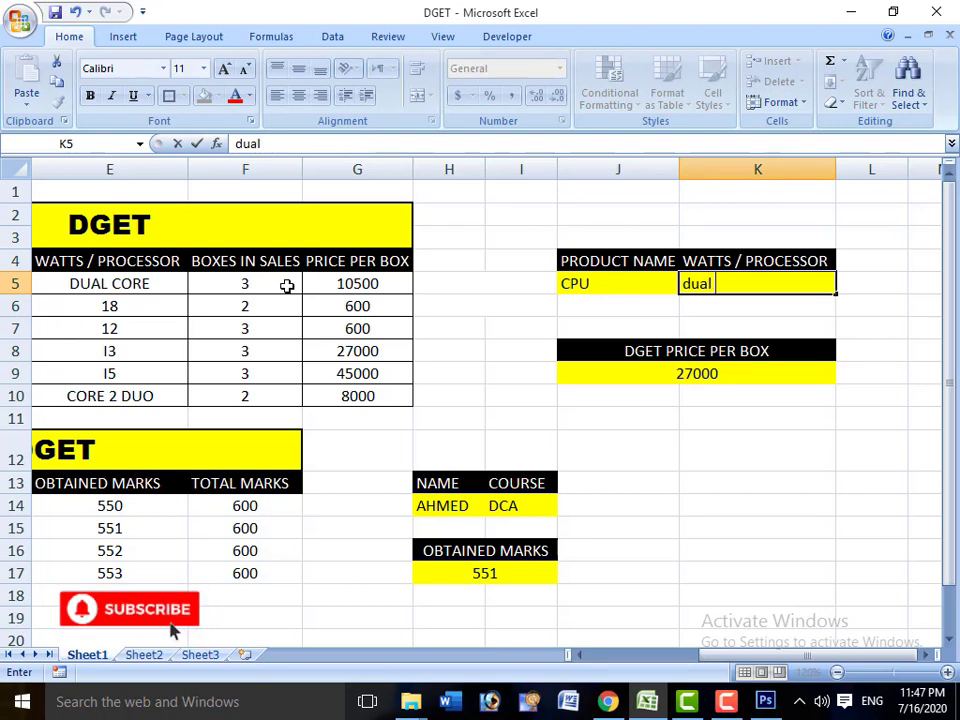
type("core")
key("Return")
key("Down")
key("Down")
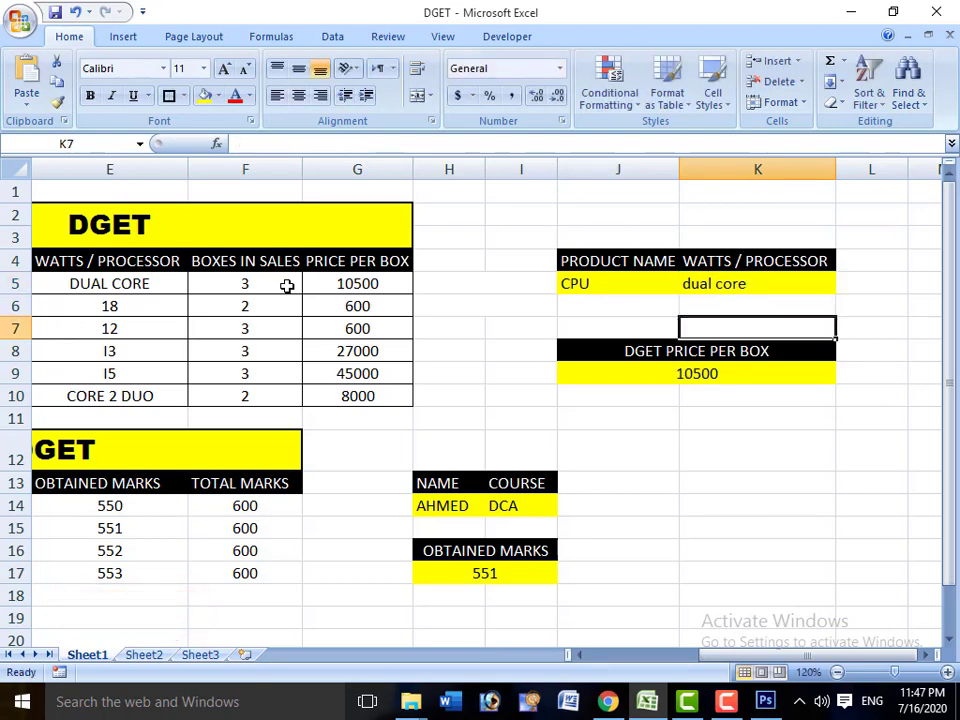
key("Down")
Step: Set the WATTS / PROCESSOR criterion in K5 to "i5"
key("Up")
key("Up")
key("Right")
key("Up")
key("Up")
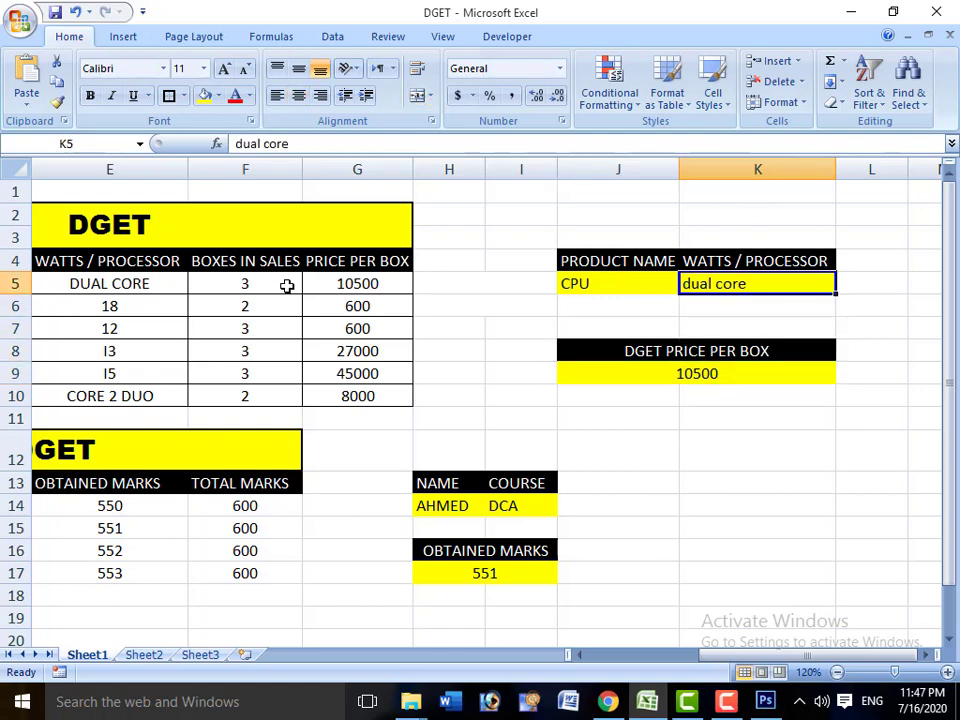
type("i5")
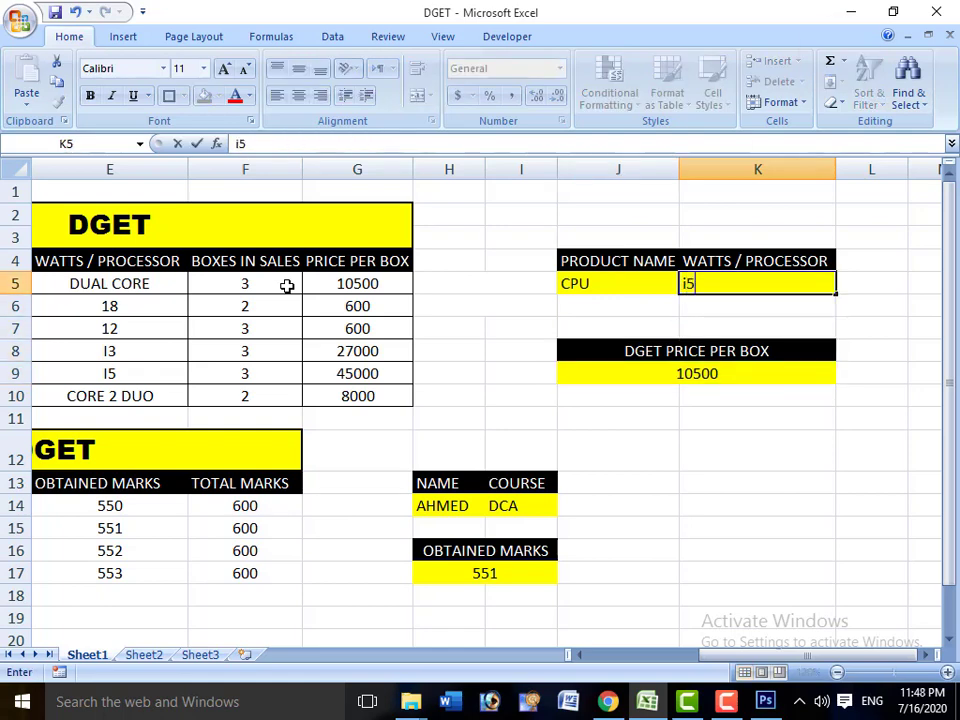
key("Return")
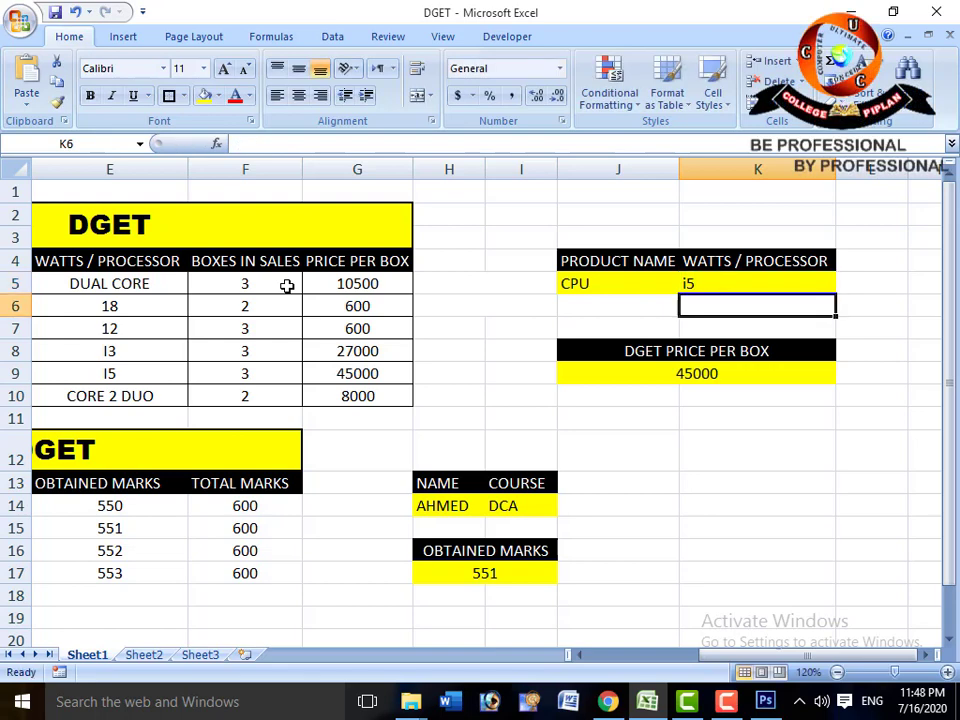
Step: Clear the DGET PRICE PER BOX result in J9 and start a new DGET formula there
key("Down")
key("Down")
key("Down")
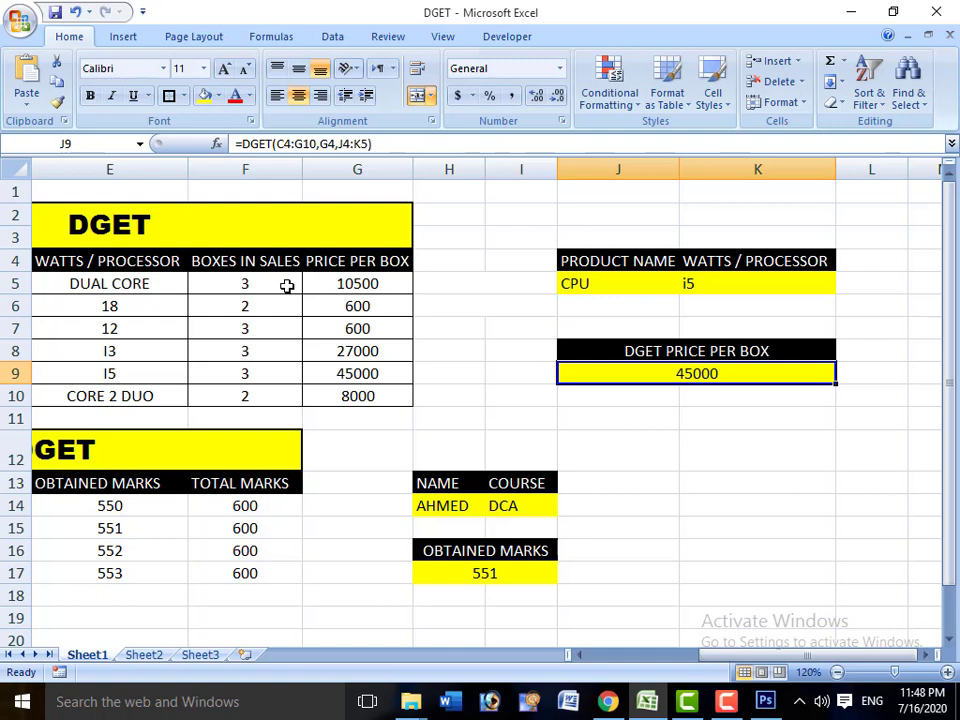
key("Delete")
type("=")
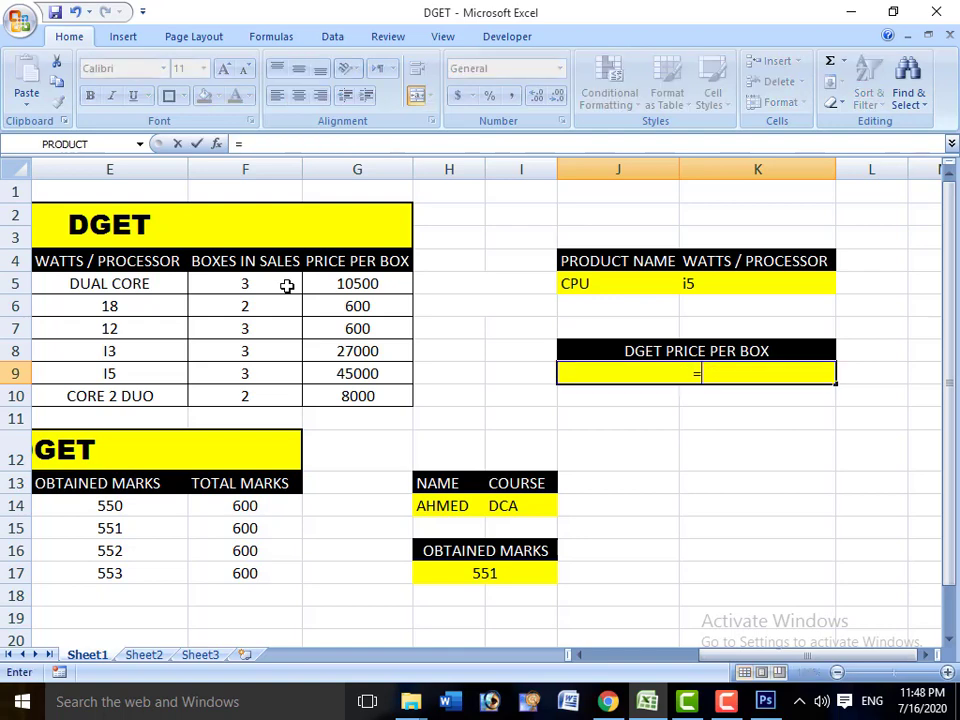
type("dget")
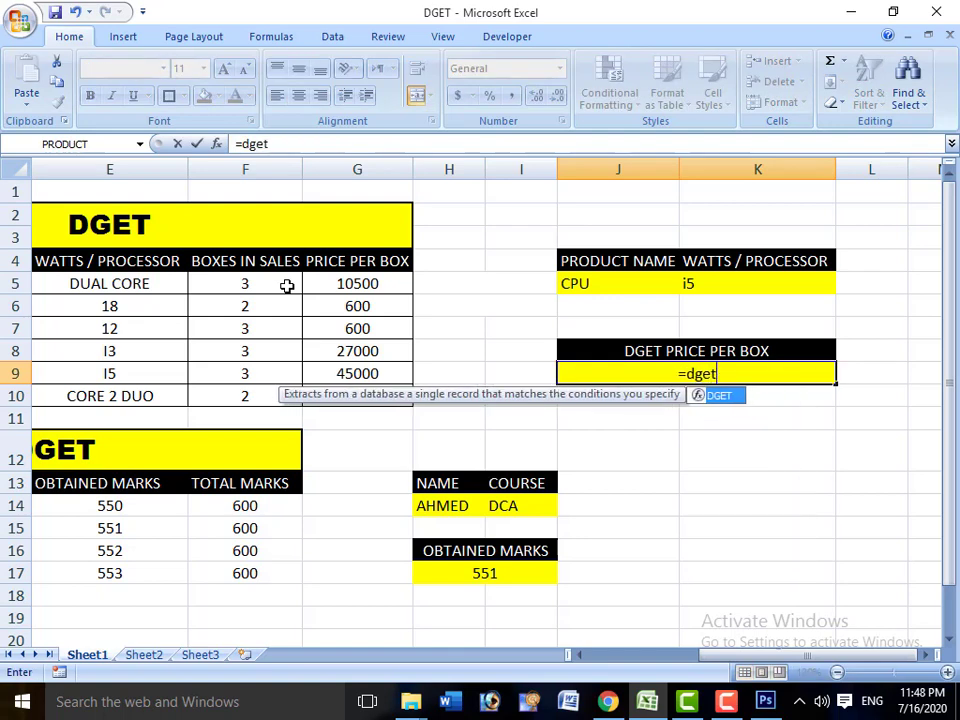
type("(")
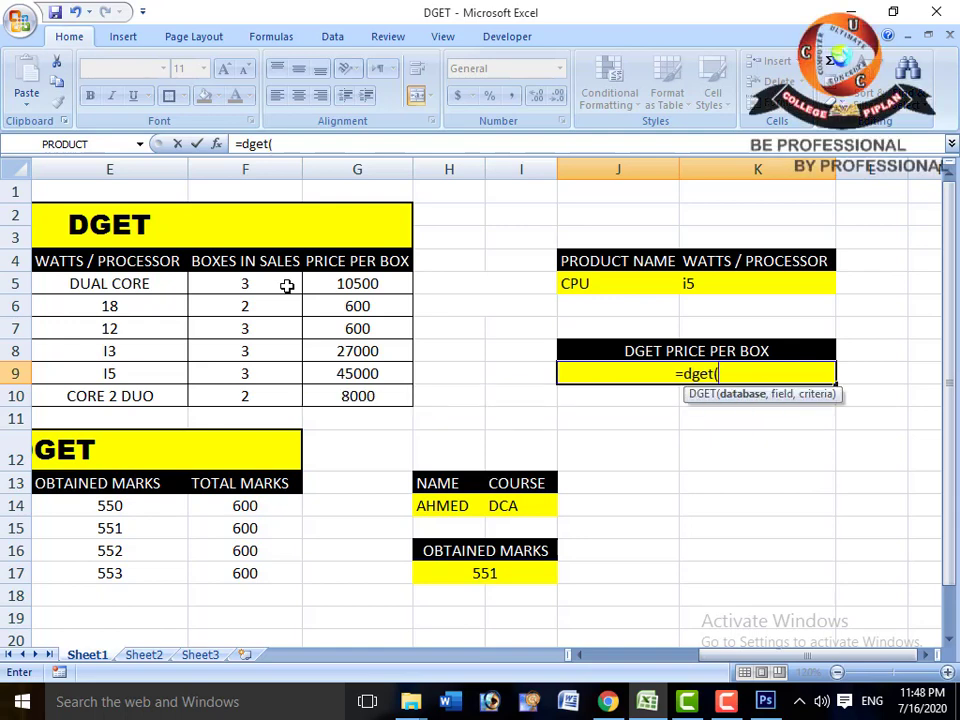
Step: Supply the whole product table with its headings, C4:G10, as the formula's database argument
key("Left")
key("Left")
key("Left")
key("Left")
key("Left")
key("Left")
key("Left")
key("Left")
key("Left")
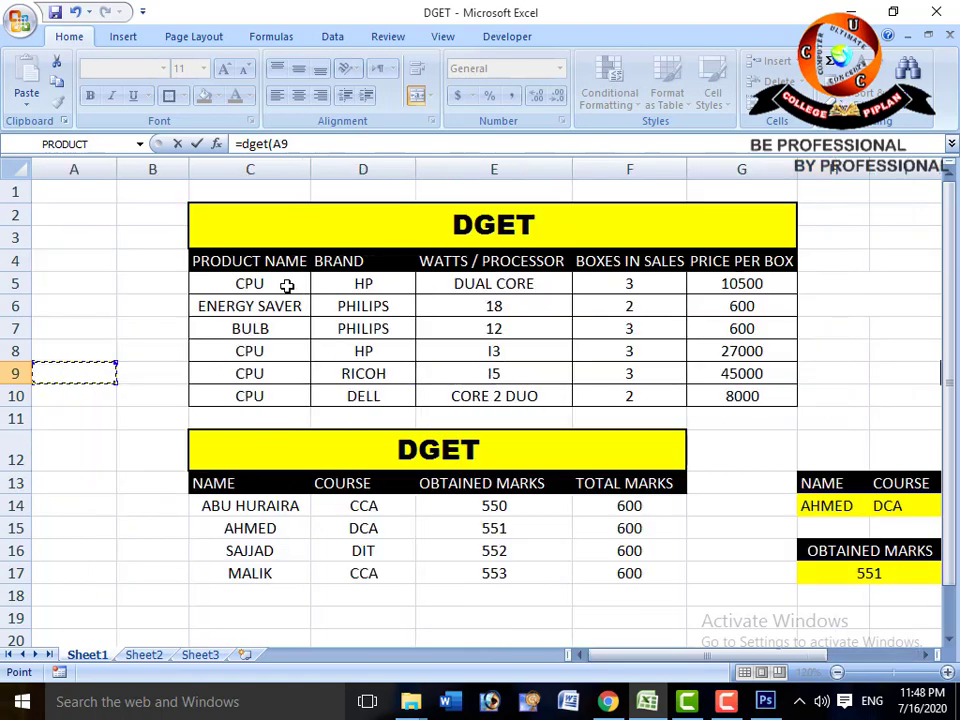
key("Up")
key("Up")
key("Up")
key("Up")
key("Up")
key("Right")
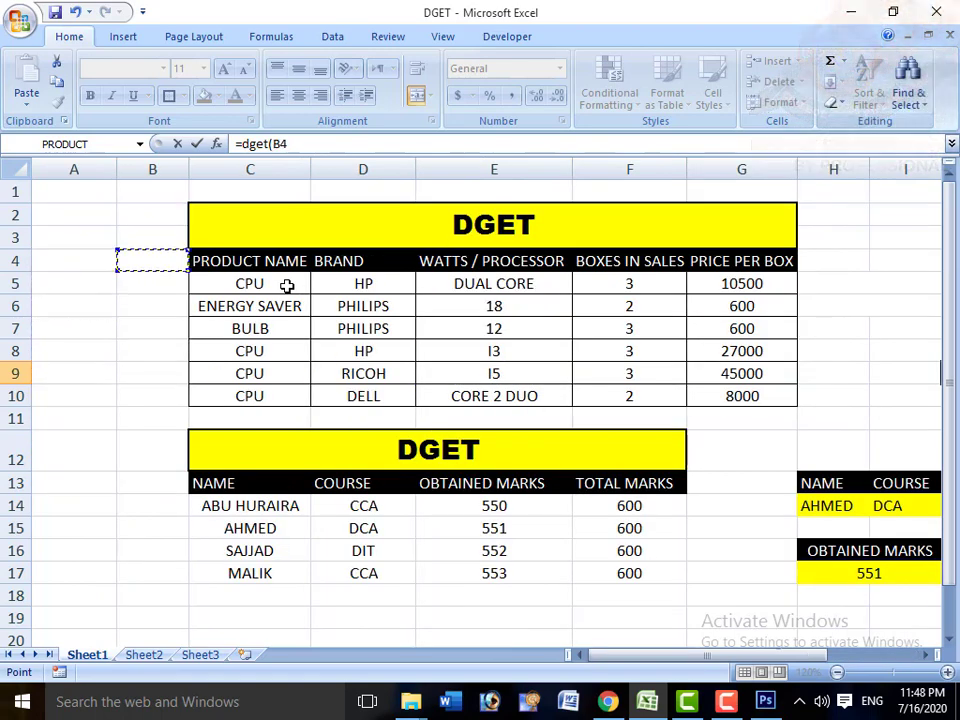
key("Right")
key("shift+Right")
key("shift+Right")
key("shift+Right")
key("shift+Right")
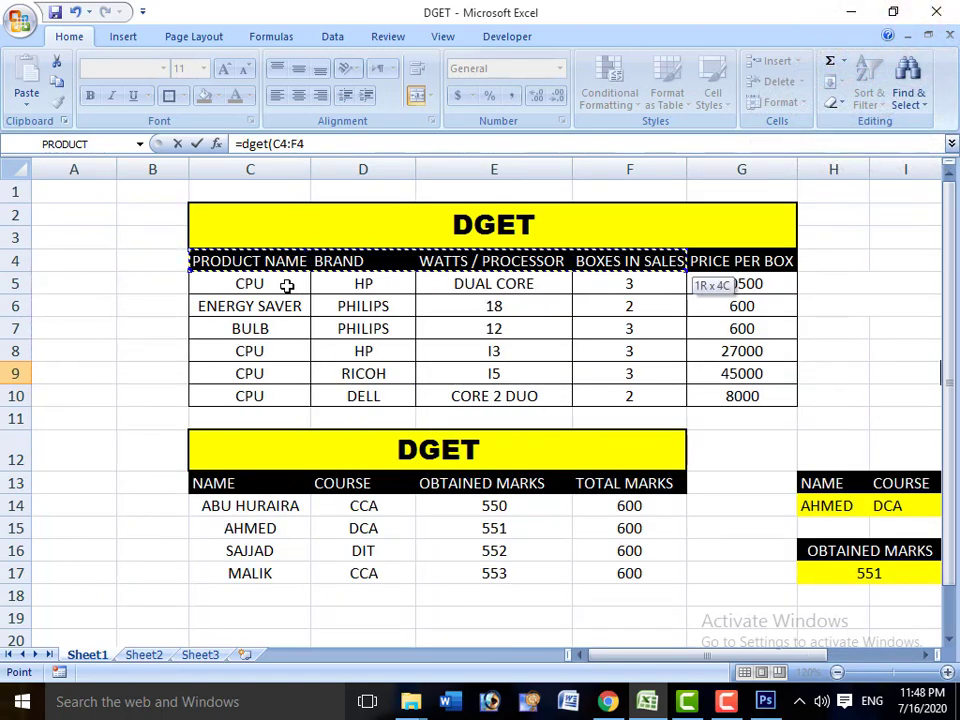
key("shift+Down")
key("shift+Down")
key("shift+Down")
key("shift+Down")
key("shift+Down")
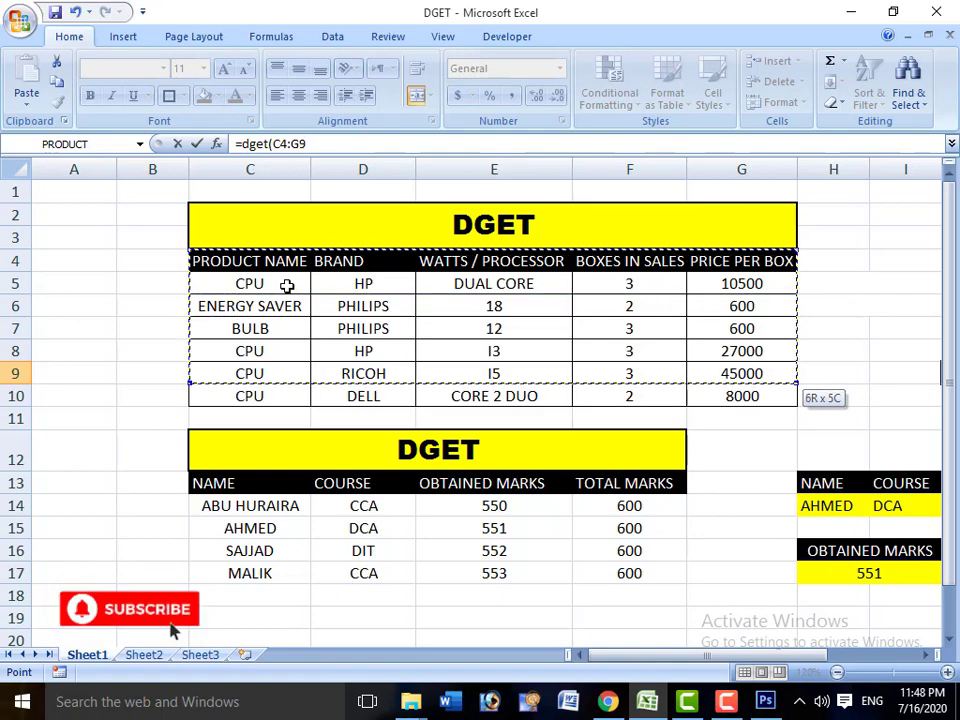
key("shift+Down")
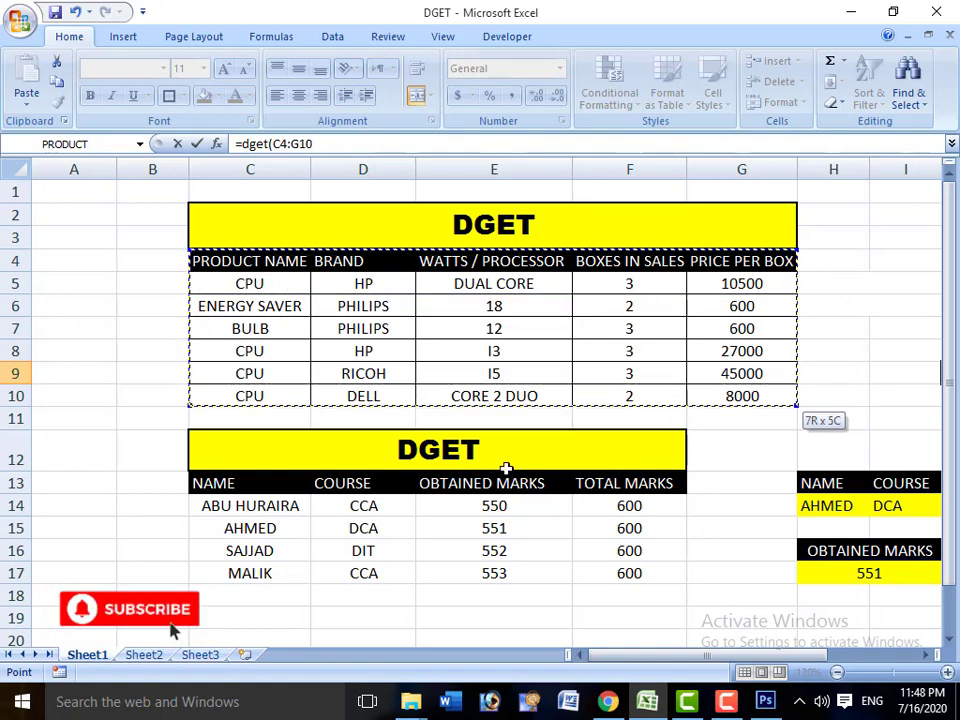
left_click(928, 655)
left_click(928, 655)
left_click(928, 655)
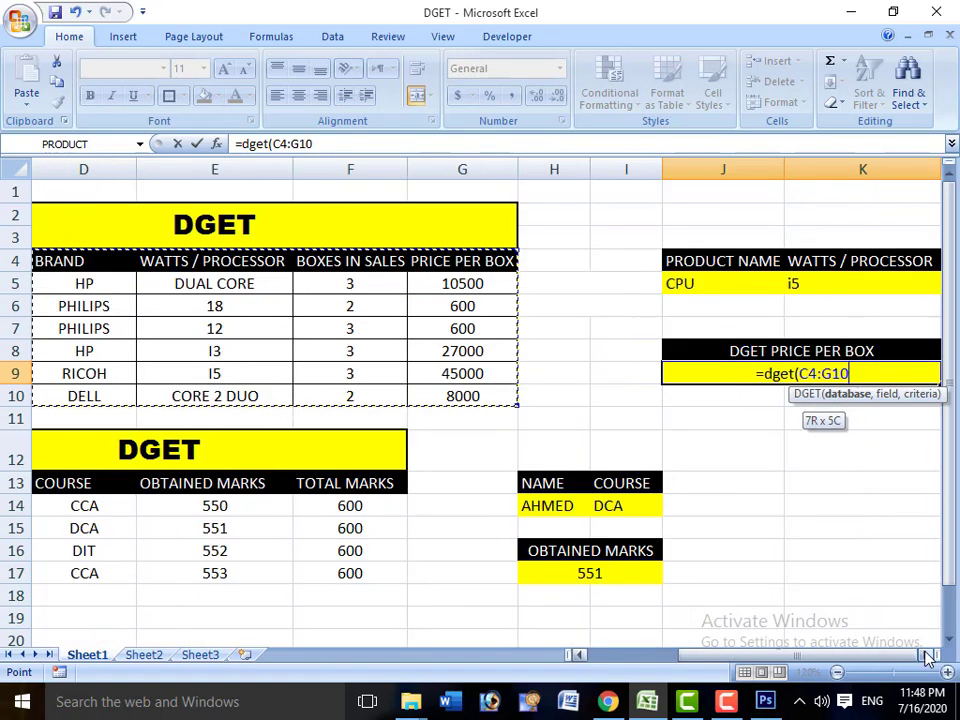
left_click(928, 655)
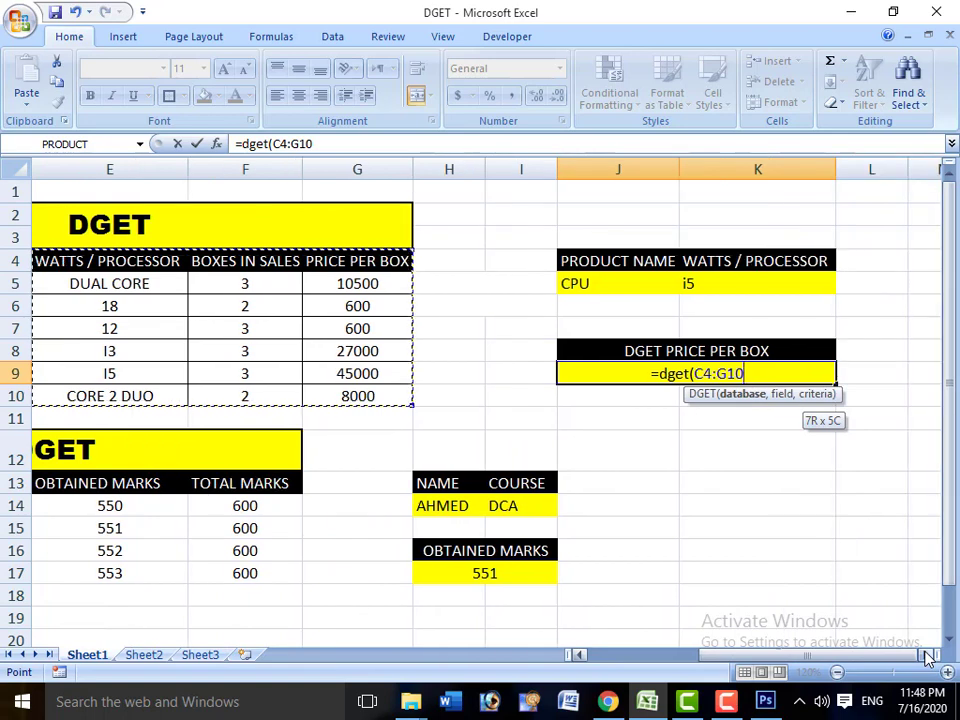
type(",")
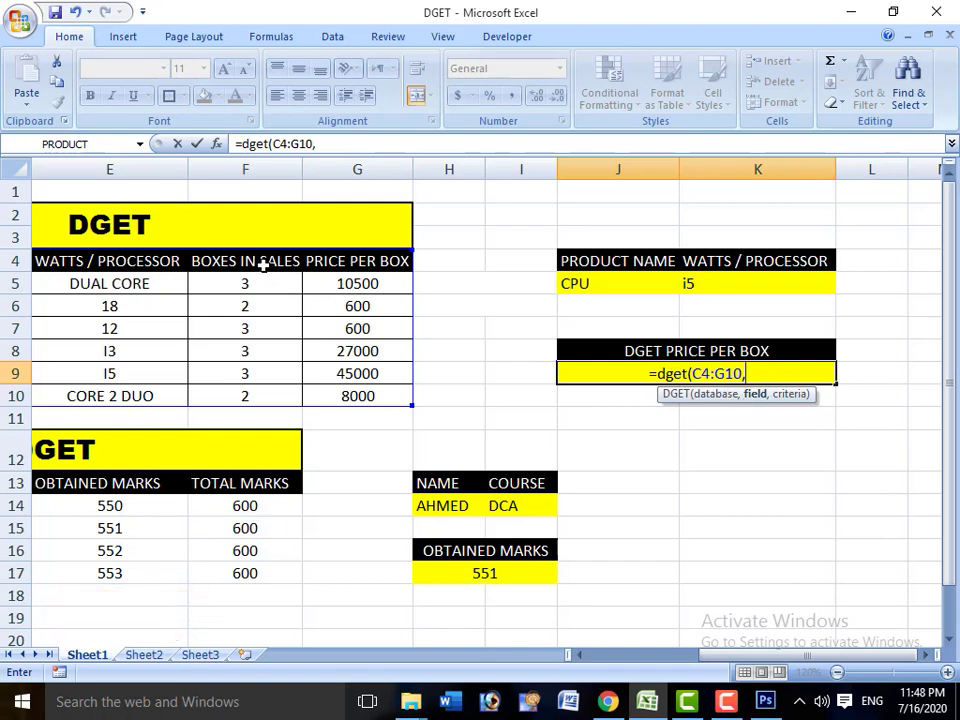
Step: Complete the formula with the PRICE PER BOX heading G4 as the field and J4:K5 as the criteria
left_click(338, 262)
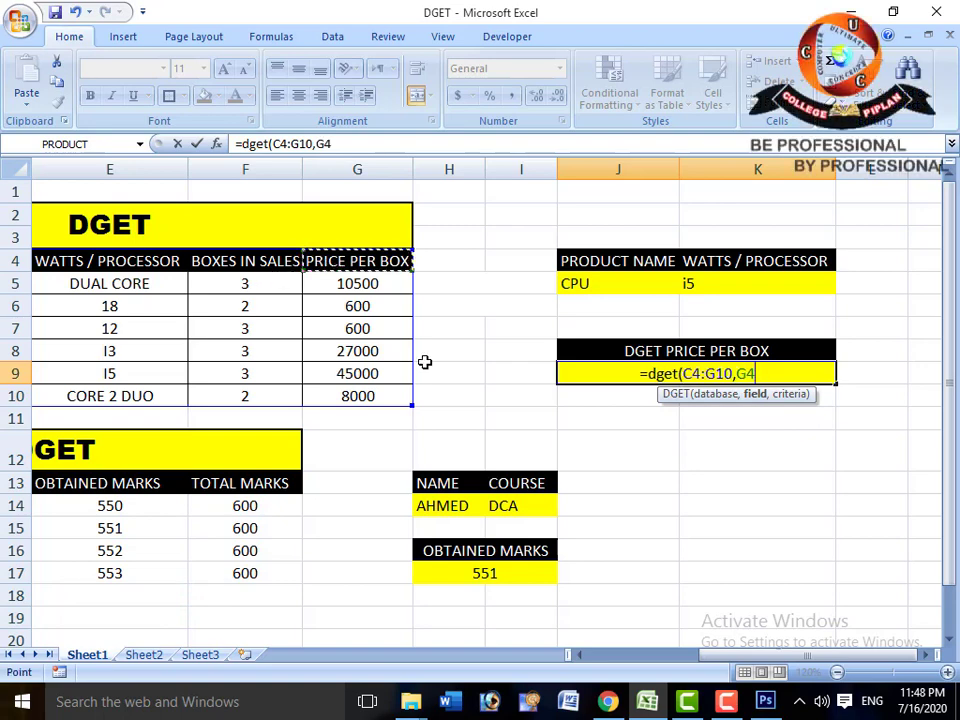
type(",")
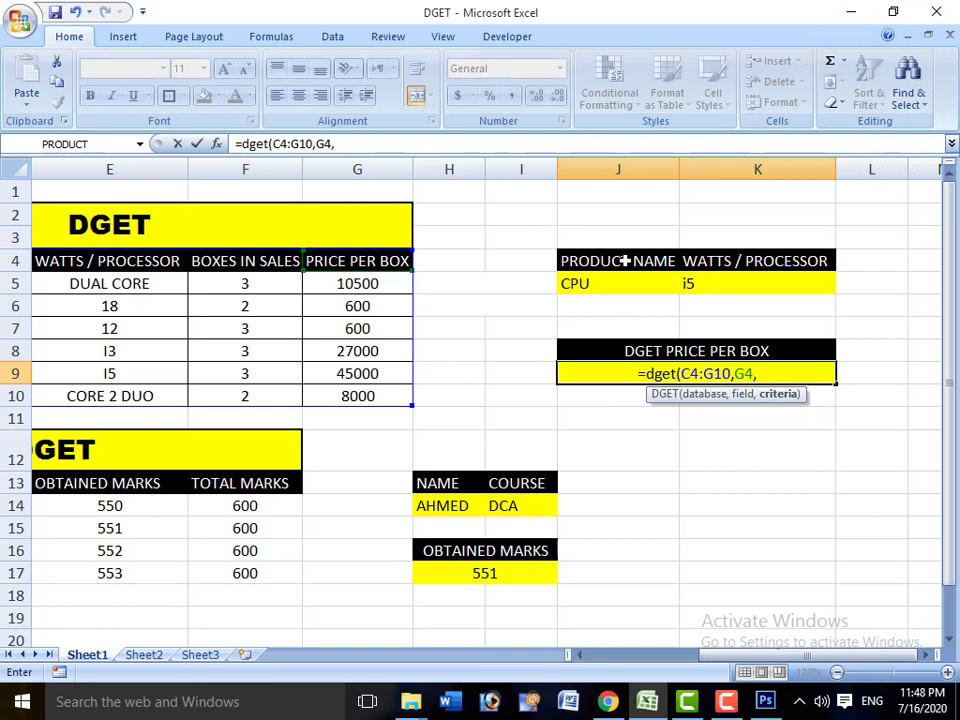
left_click_drag(625, 260, 720, 286)
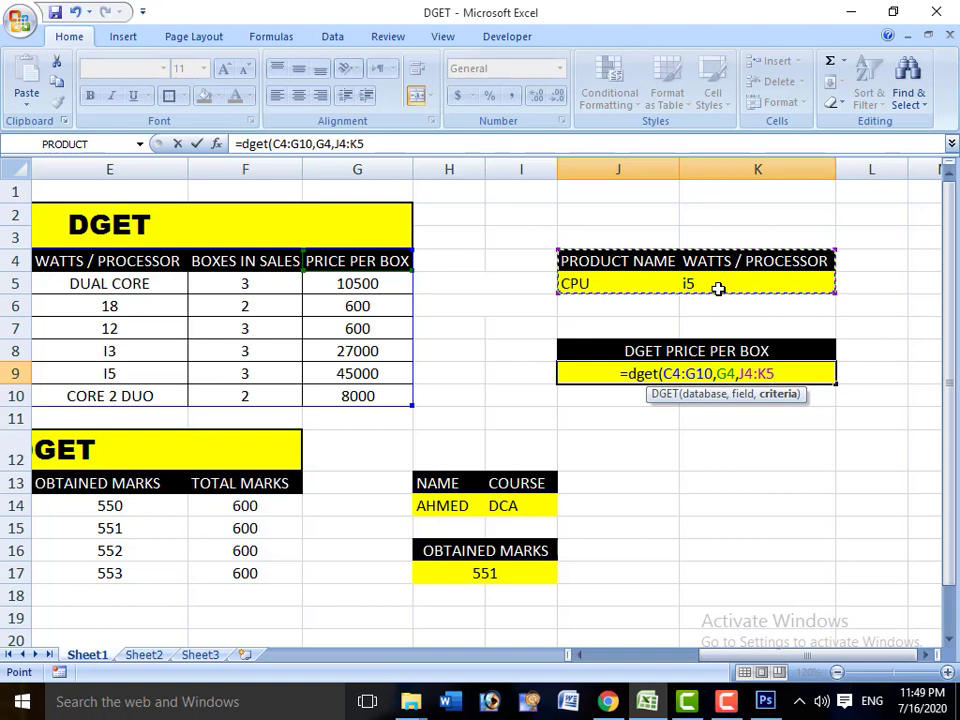
type(")")
key("Return")
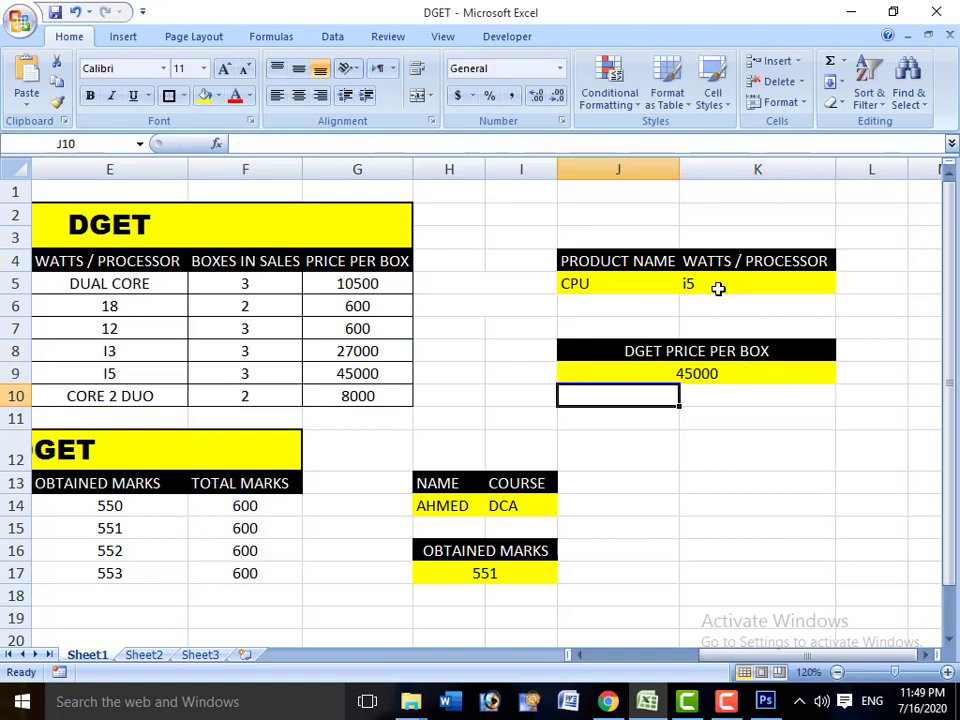
Step: Set the PRODUCT NAME criterion in J5 to "energy saver" and check the DGET PRICE PER BOX result
key("Up")
key("Up")
key("Up")
key("Up")
key("Up")
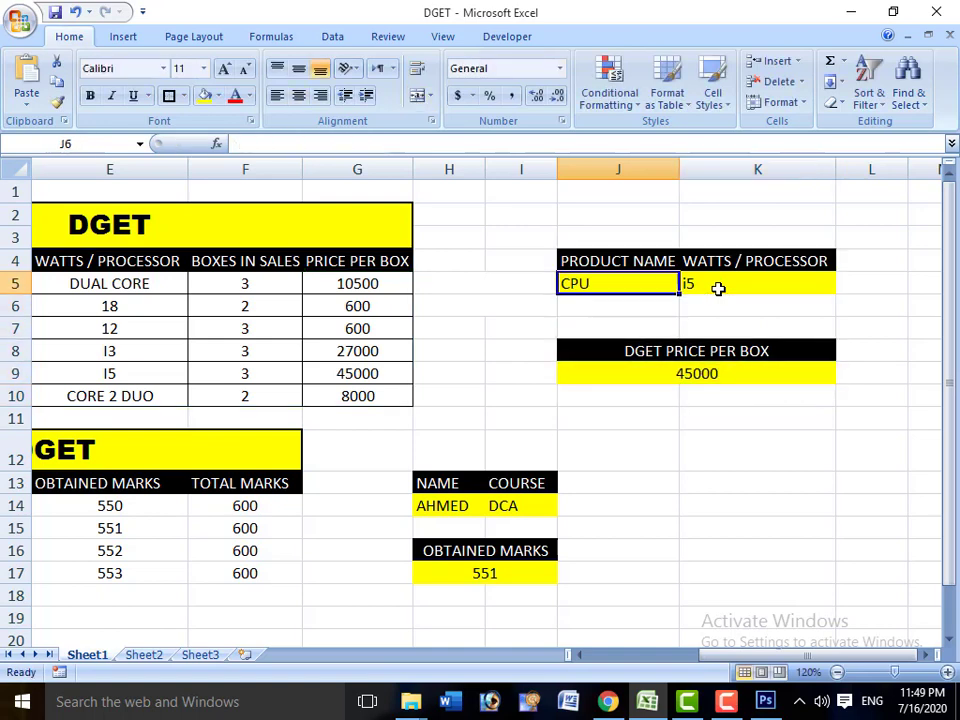
type("e")
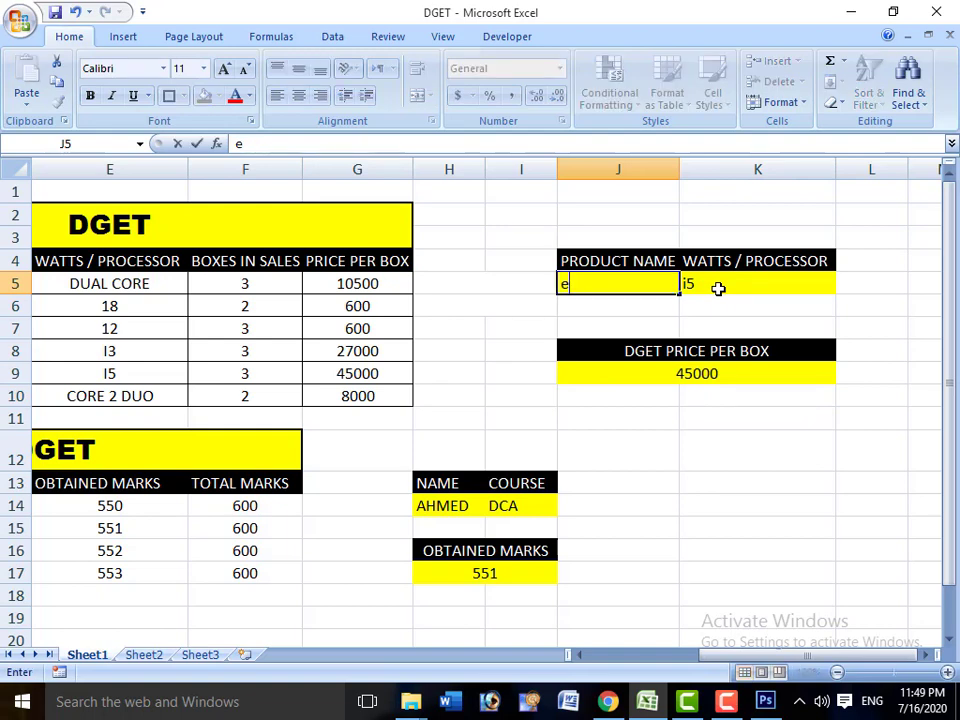
type("nergy")
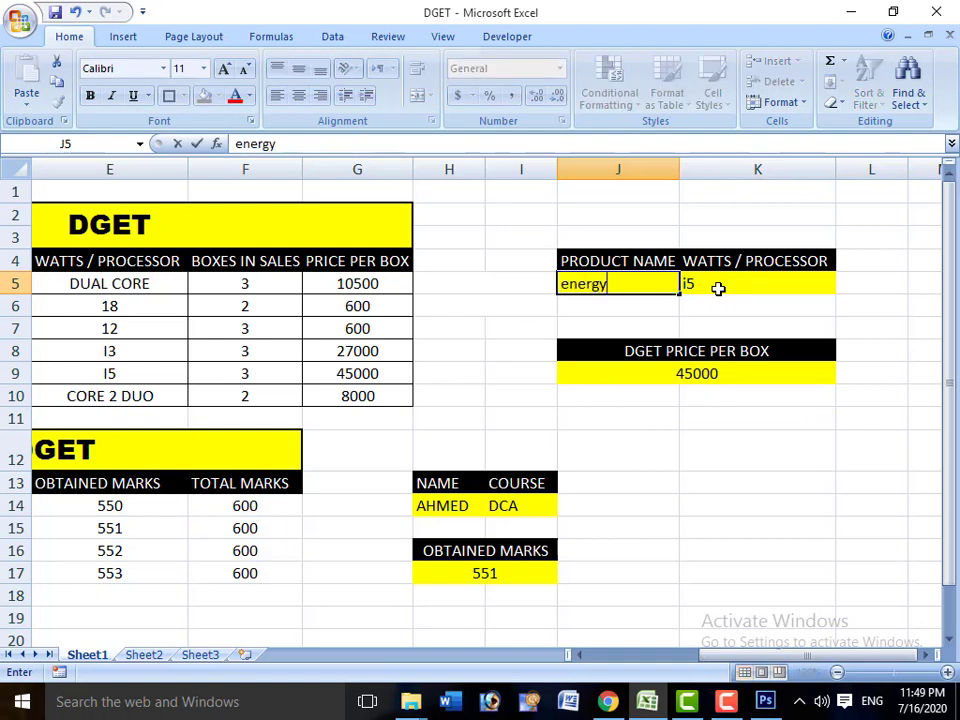
type(" saver")
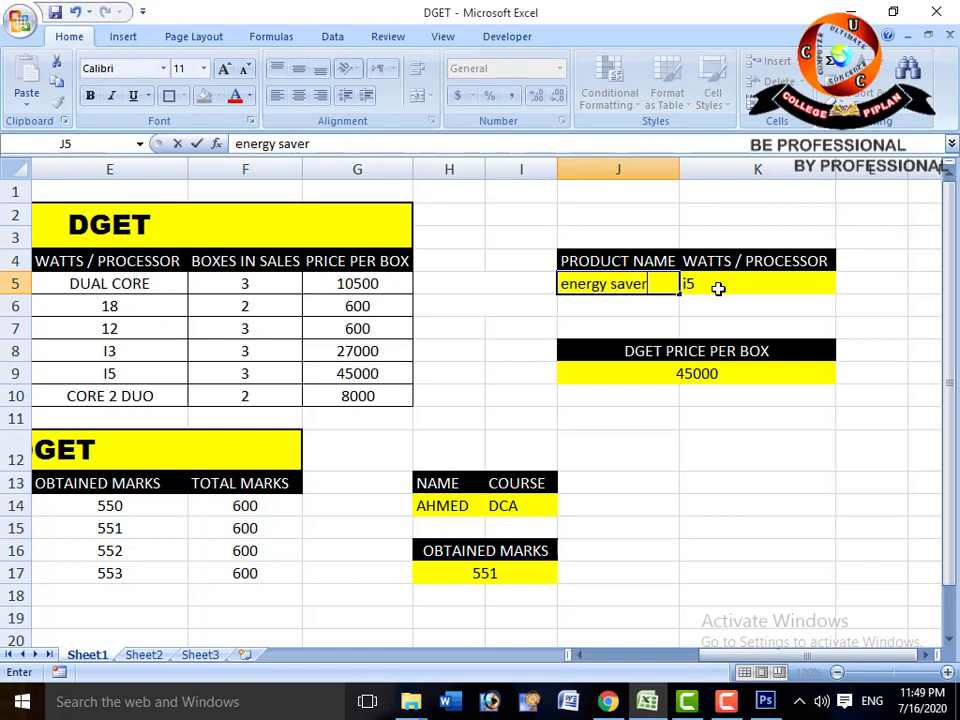
key("Return")
key("Down")
key("Down")
key("Down")
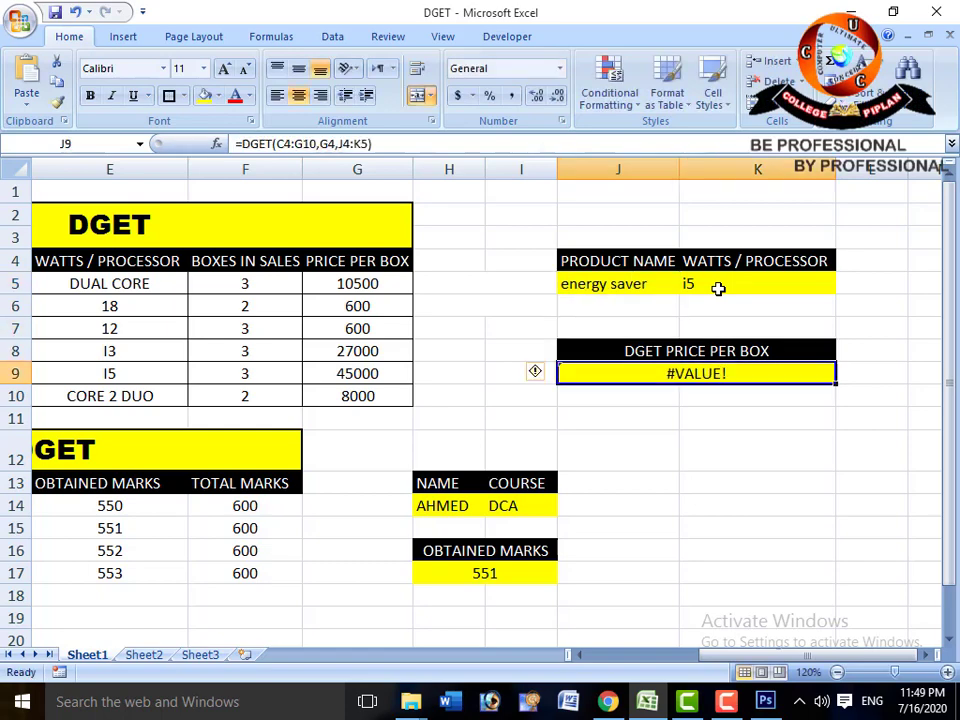
Step: Compare the criteria in J5 and K5 with the ENERGY SAVER row of the product table
key("Up")
key("Up")
key("Up")
key("Up")
key("shift+Right")
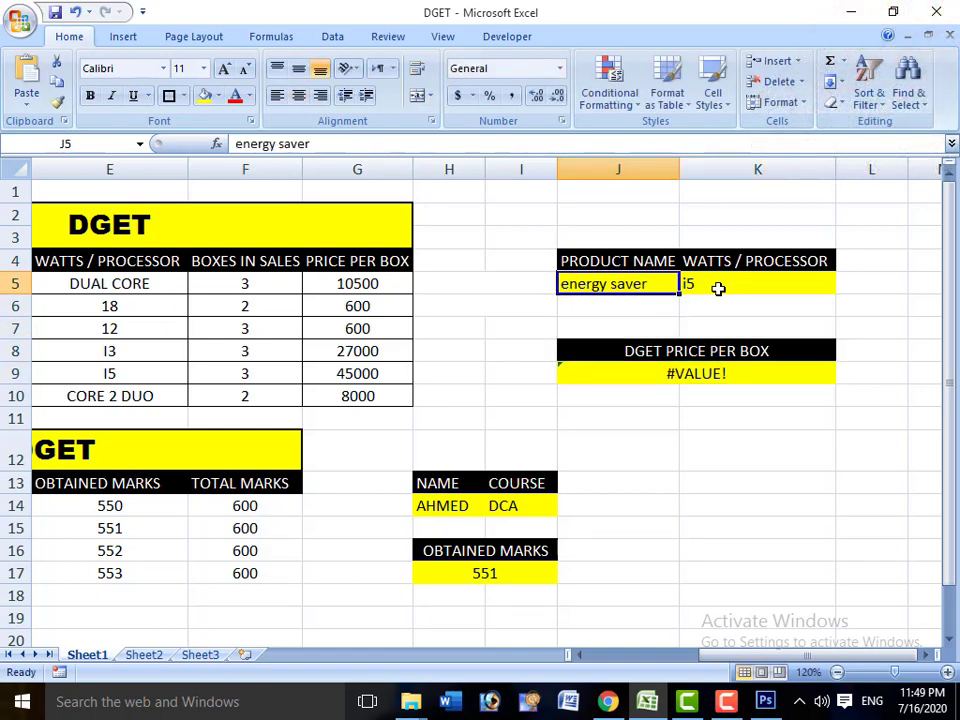
key("Left")
key("Left")
key("Left")
key("Left")
key("Left")
key("Left")
key("Left")
key("Down")
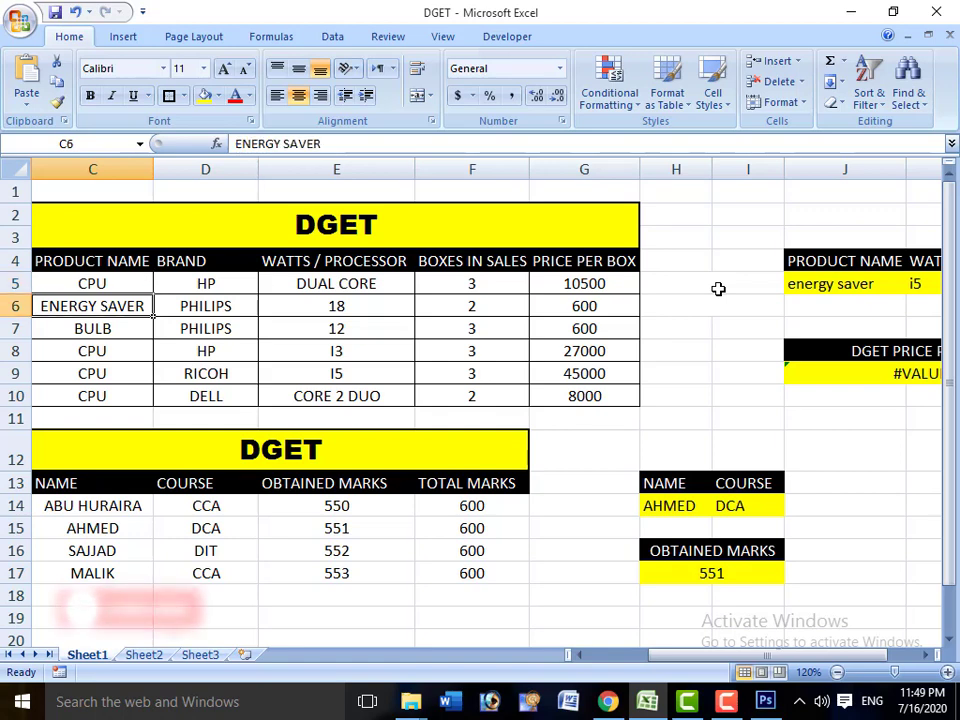
key("Right")
key("Right")
key("Right")
key("Right")
key("Right")
key("Right")
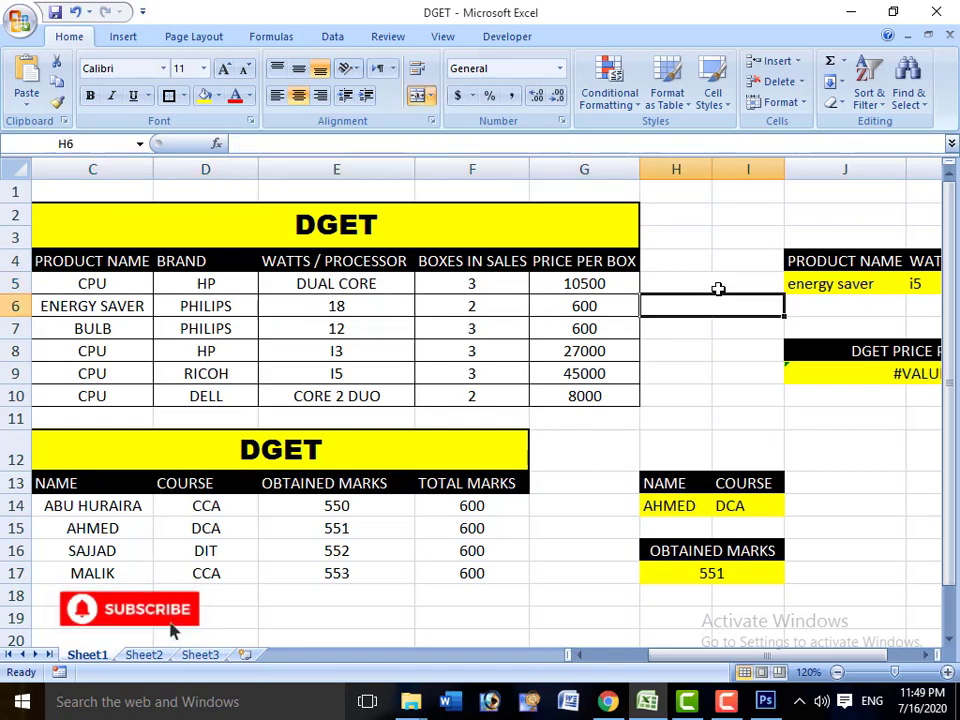
key("Right")
key("Right")
key("Right")
key("Up")
key("Left")
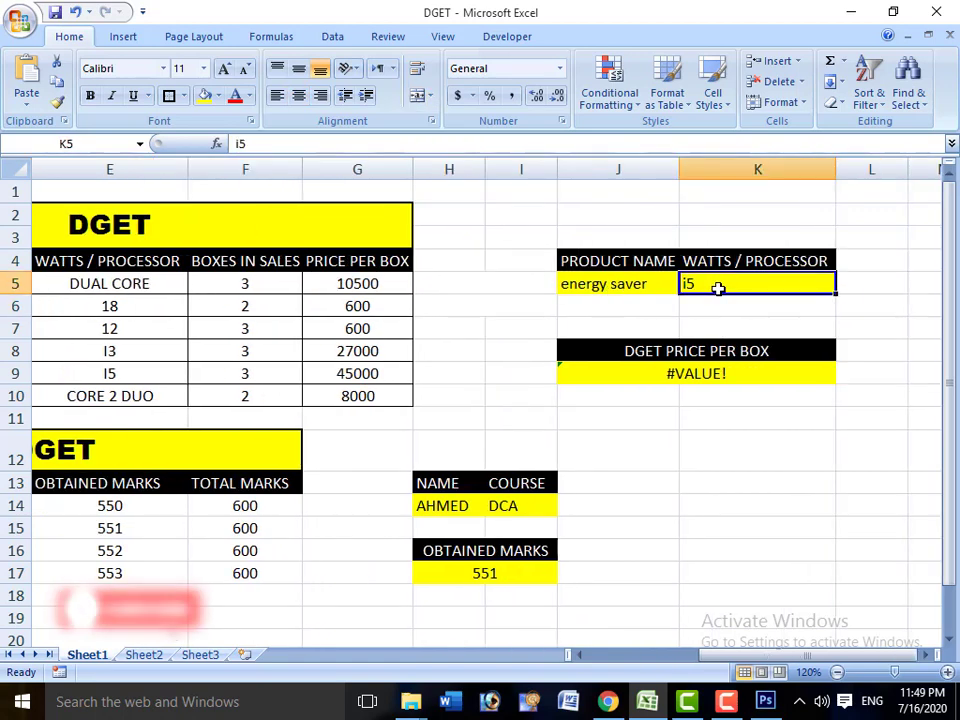
Step: Inspect the ENERGY SAVER row across to its PRICE PER BOX formula in G6
key("Left")
key("Left")
key("Left")
key("Left")
key("Left")
key("Left")
key("Left")
key("Left")
key("Left")
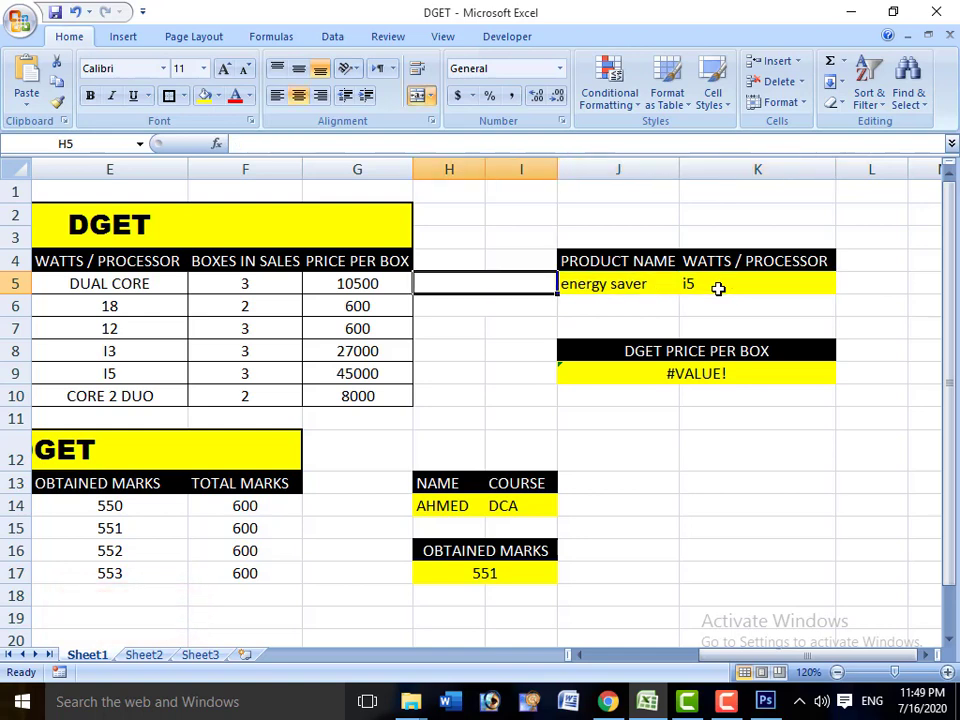
key("Down")
key("Right")
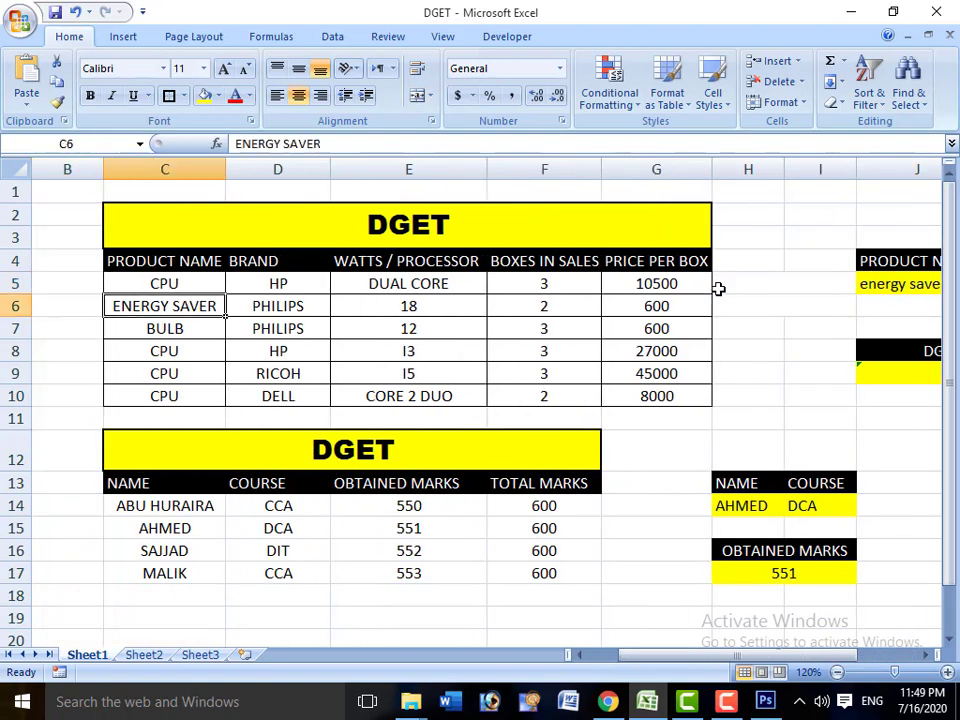
key("Right")
key("Right")
key("Right")
key("Right")
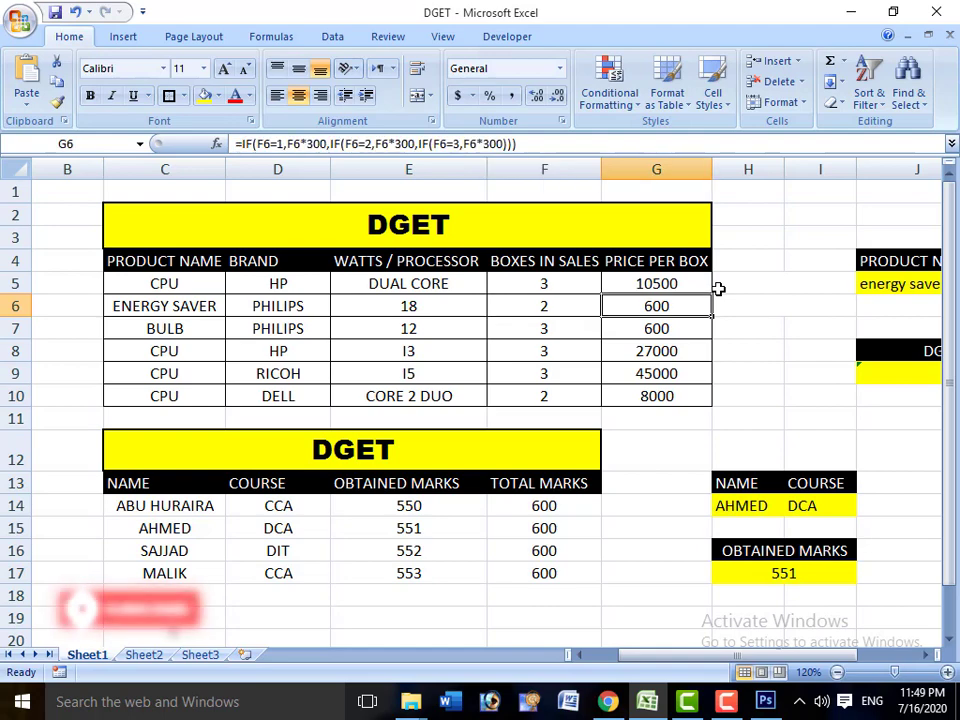
Step: Set the WATTS / PROCESSOR criterion in K5 to 18 and check the DGET PRICE PER BOX result
key("Right")
key("Right")
key("Right")
key("Right")
key("Up")
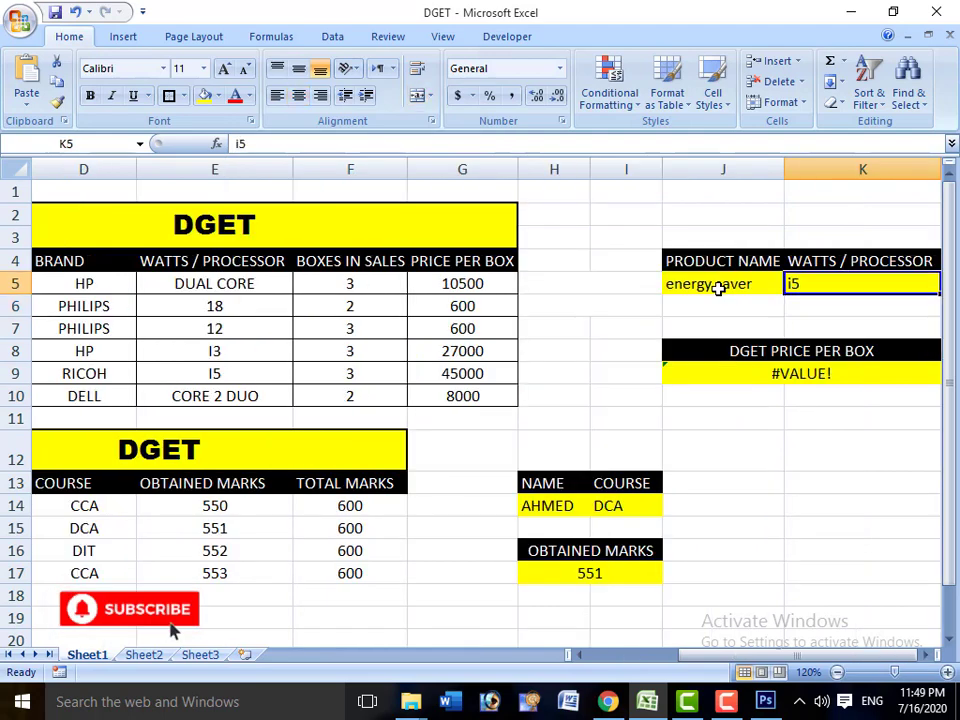
type("18")
key("Return")
key("Down")
key("Down")
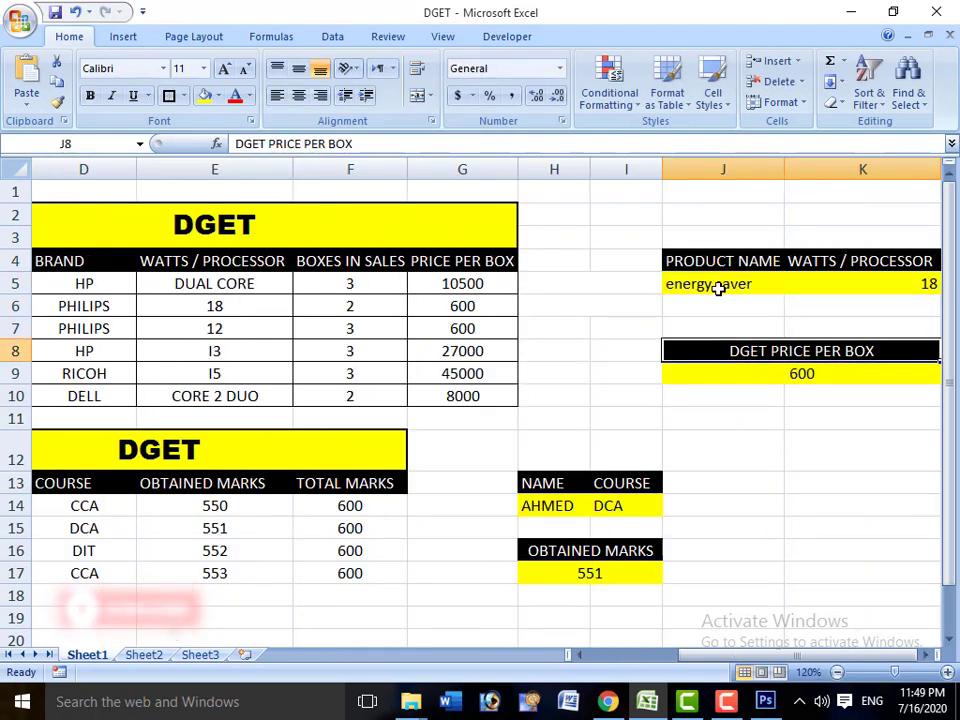
key("Down")
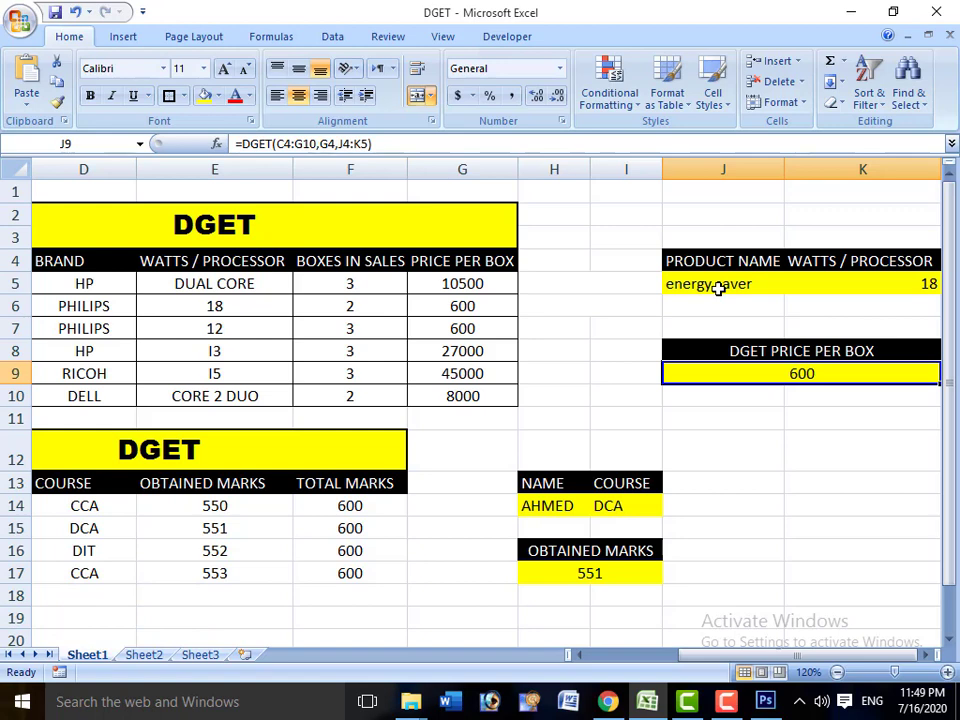
Step: Set the PRODUCT NAME criterion in J5 to "printer" and select the WATTS / PROCESSOR criterion in K5
key("Left")
key("Left")
key("Left")
key("Right")
key("Right")
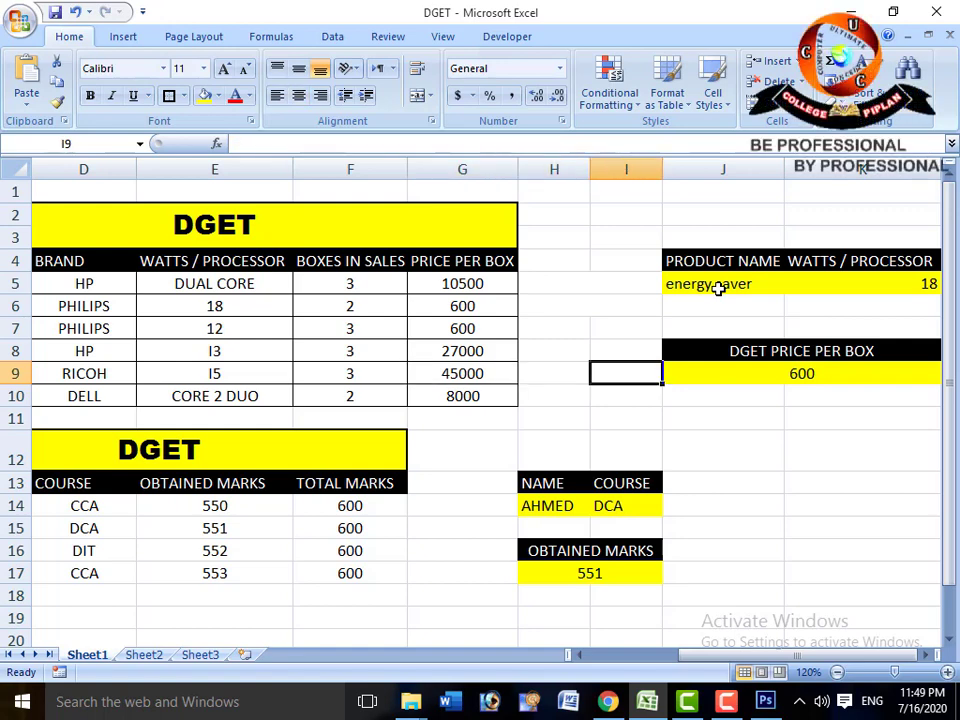
key("Right")
key("Right")
key("Up")
key("Up")
key("Up")
key("Up")
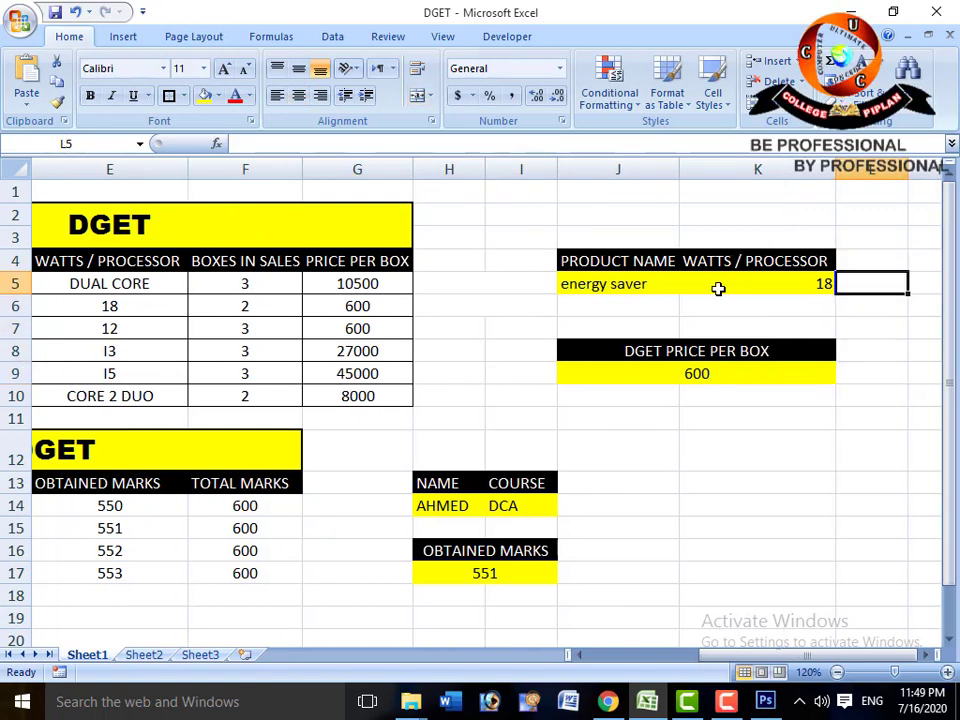
key("Left")
key("Left")
type("p")
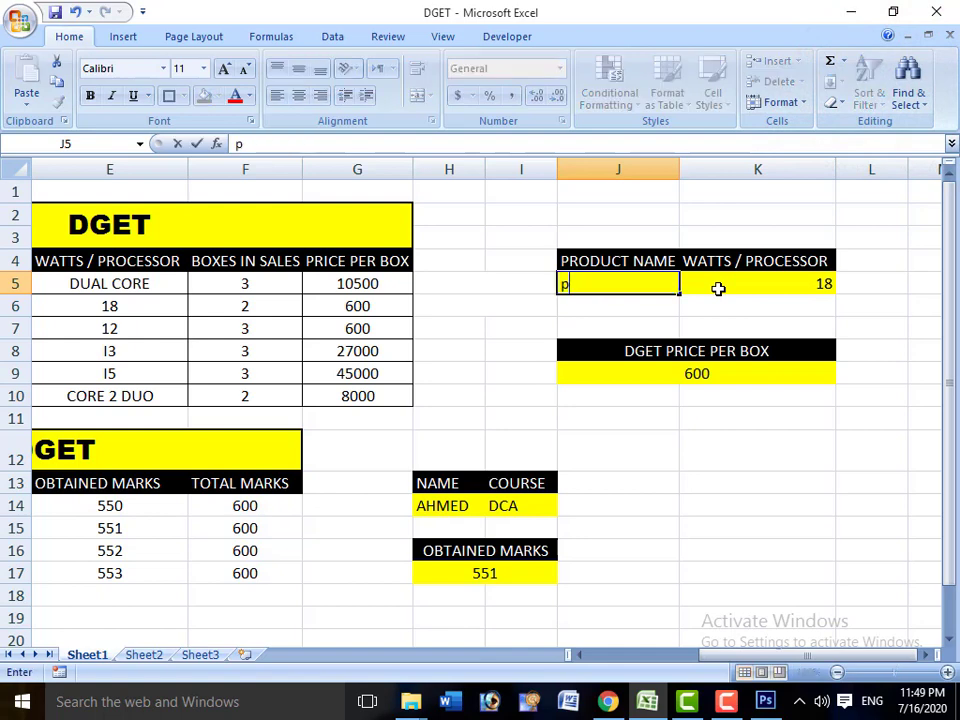
type("rinter")
key("Return")
key("Up")
key("Right")
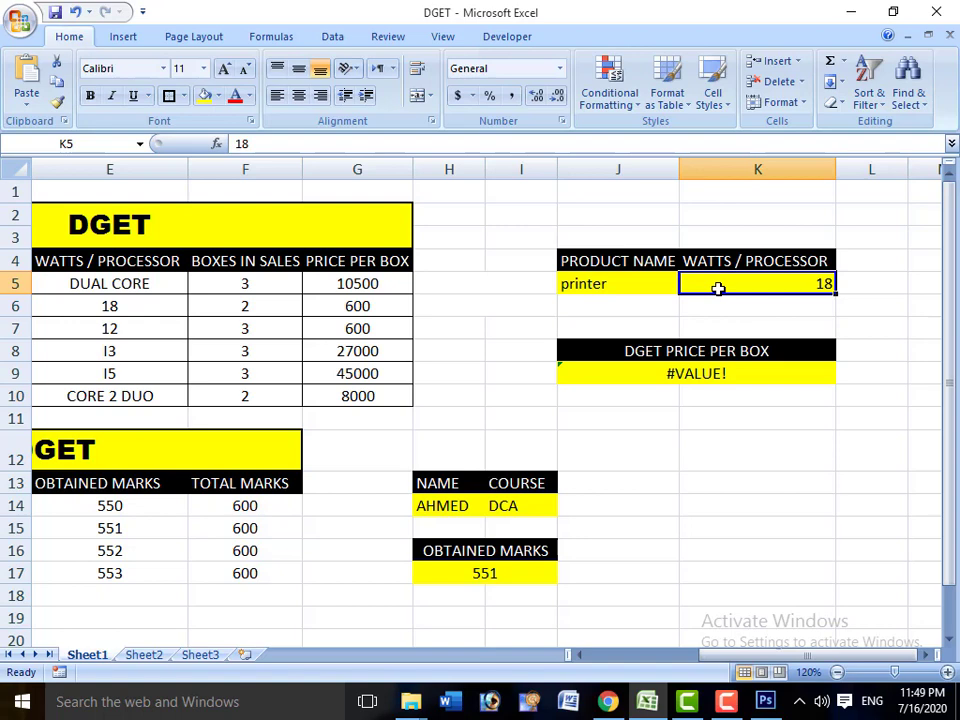
Step: Check the PRODUCT NAME, BRAND and WATTS / PROCESSOR entries of the product table against the criteria
key("Left")
key("Left")
key("Left")
key("Left")
key("Left")
key("Left")
key("Left")
key("Left")
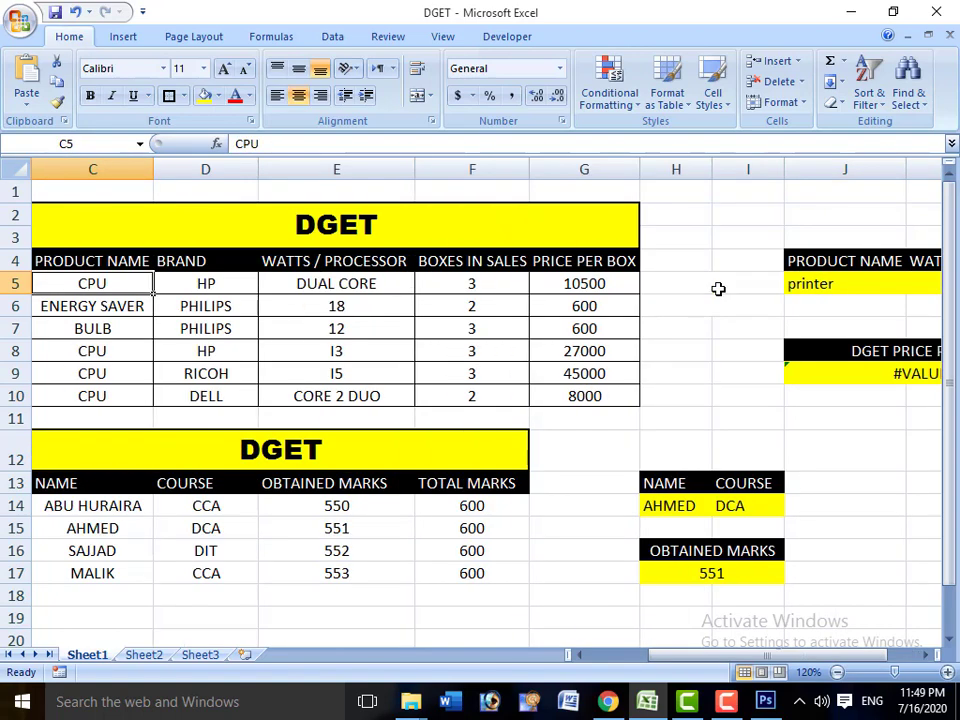
key("Left")
key("Down")
key("Right")
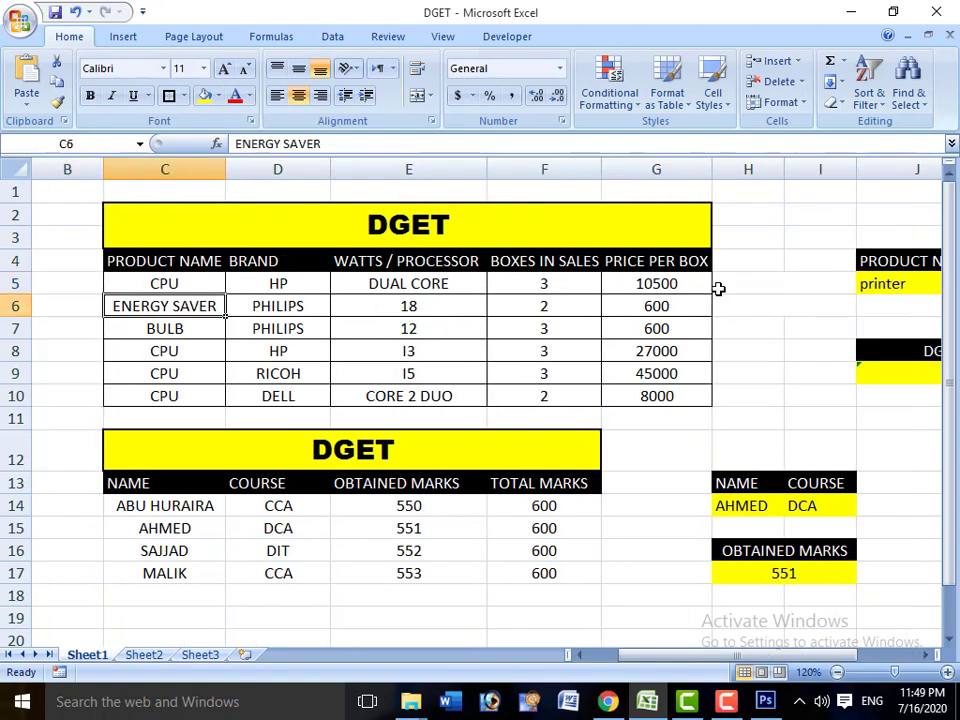
key("Right")
key("Down")
key("Down")
key("Down")
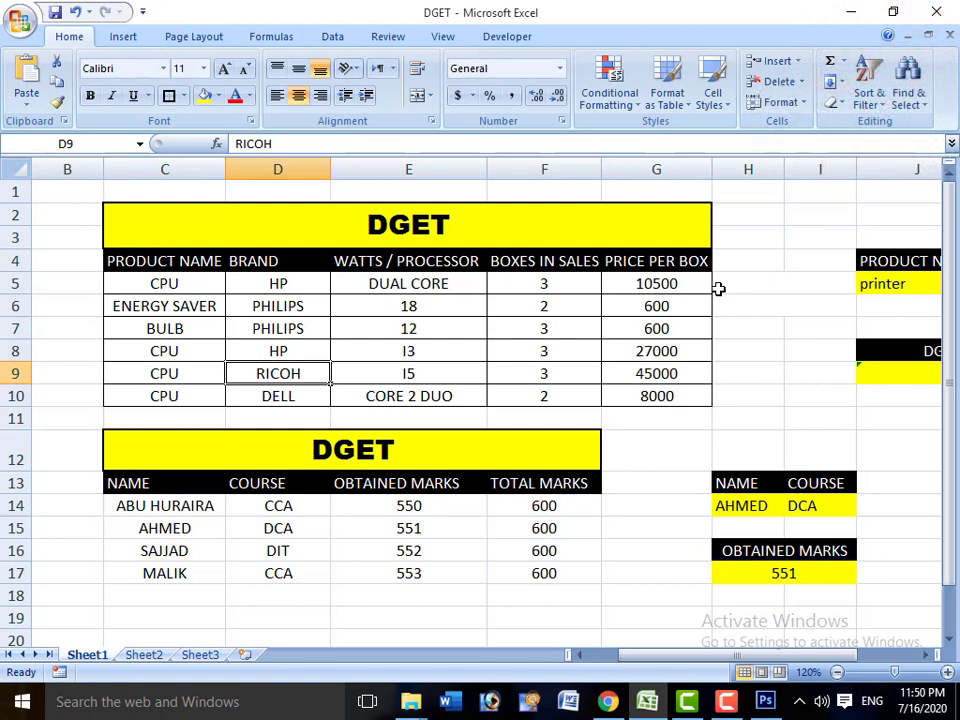
key("Right")
key("Left")
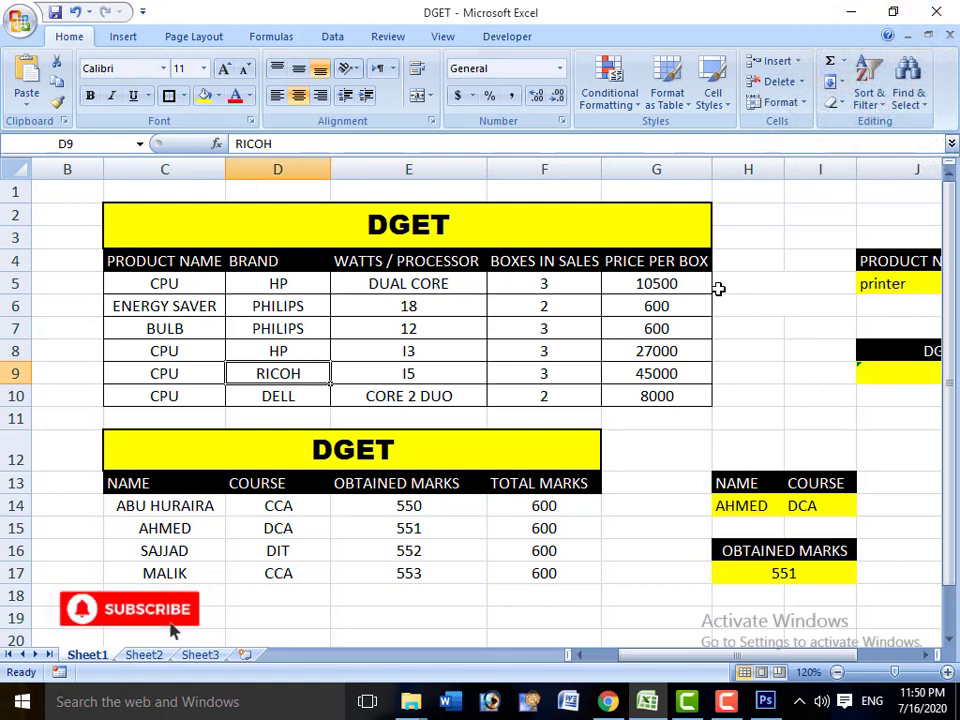
Step: Set the PRODUCT NAME criterion in J5 to "bulb"
key("Right")
key("Right")
key("Right")
key("Right")
key("Right")
key("Right")
key("Up")
key("Up")
key("Up")
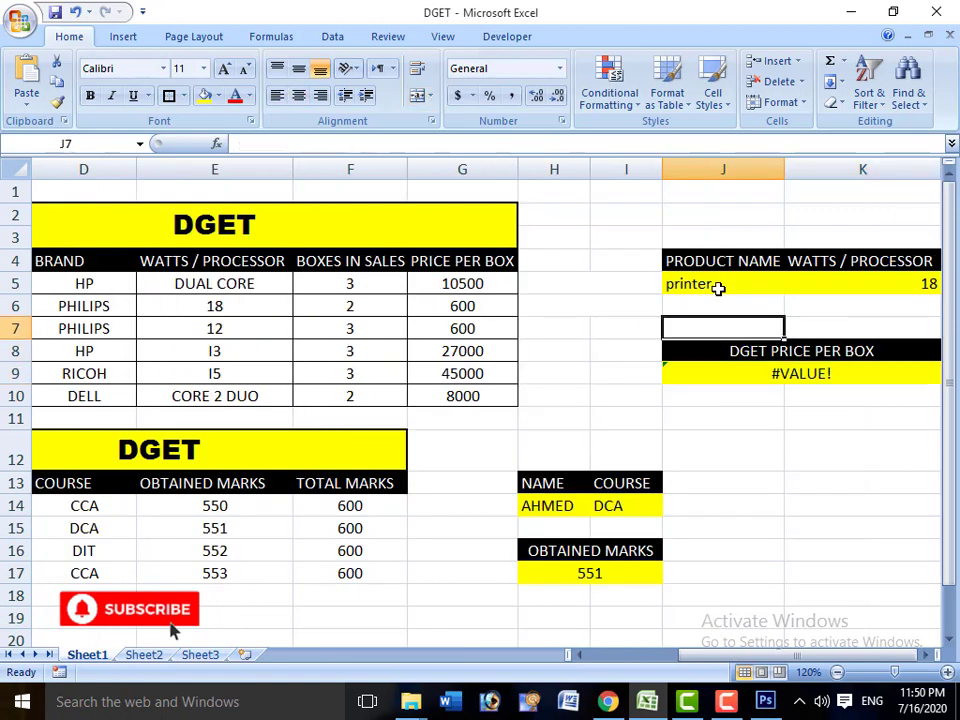
key("Up")
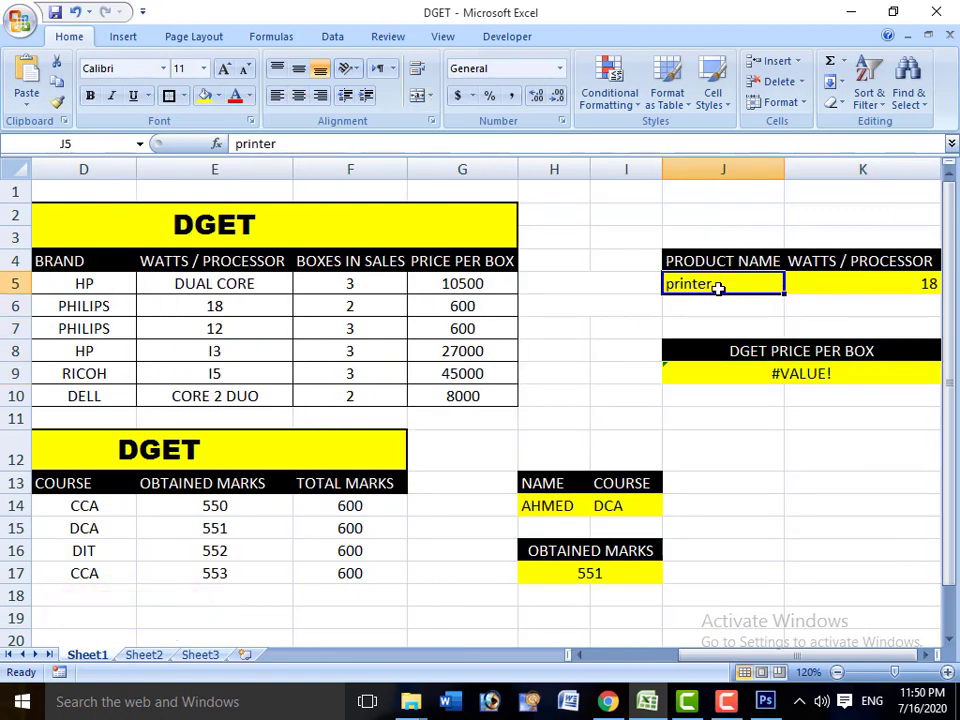
type("bulb")
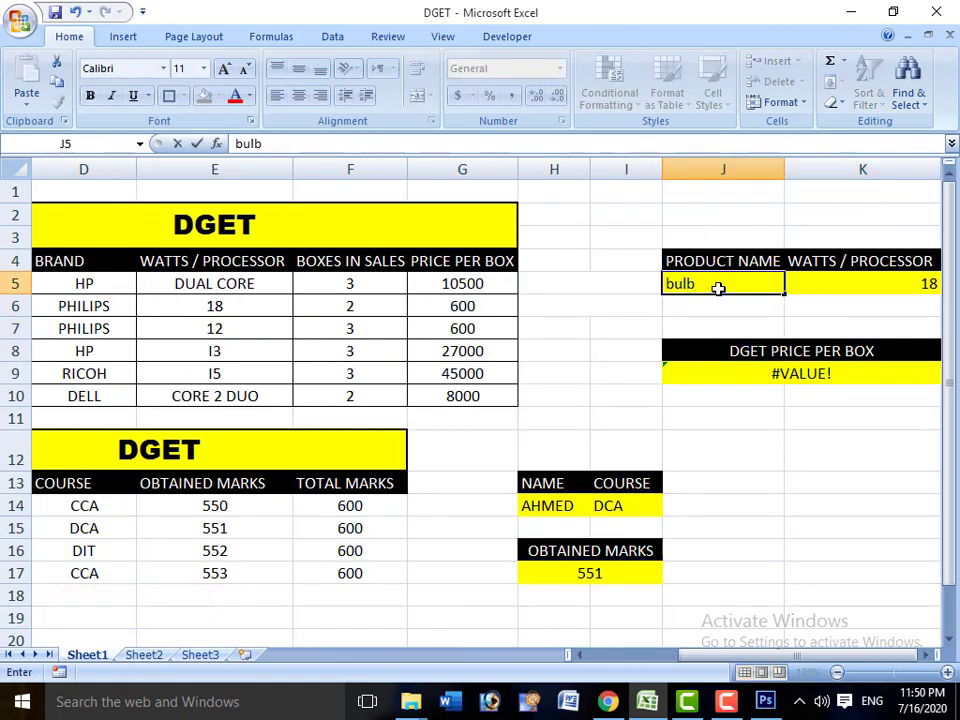
key("Right")
Step: Set the WATTS / PROCESSOR criterion in K5 to 12 and check the DGET PRICE PER BOX result in J9
type("1")
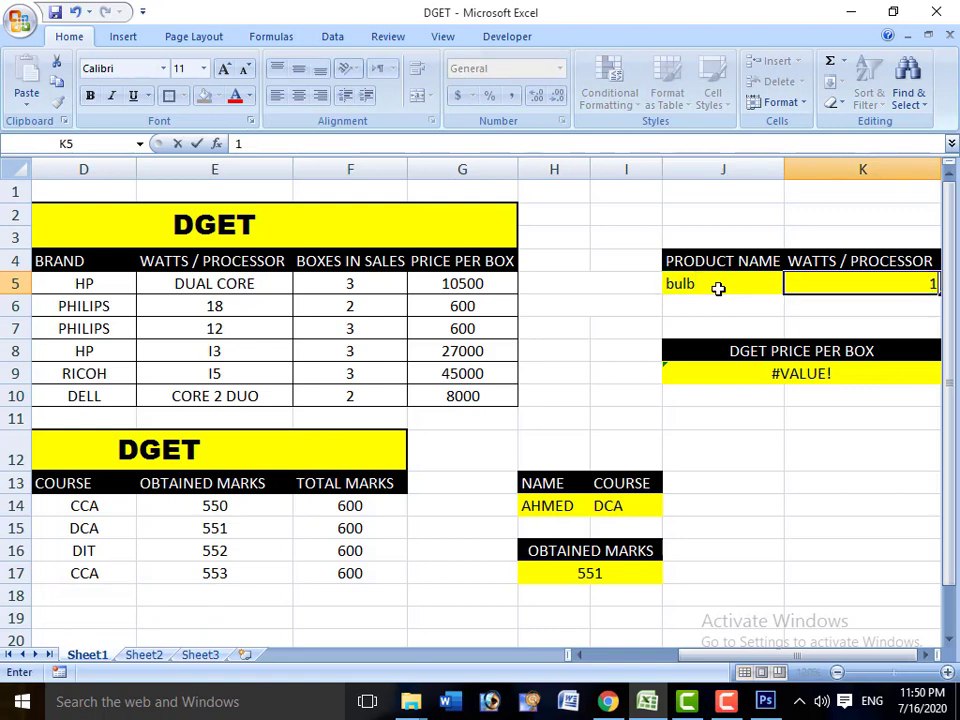
type("2")
key("Return")
key("Return")
key("Down")
key("Down")
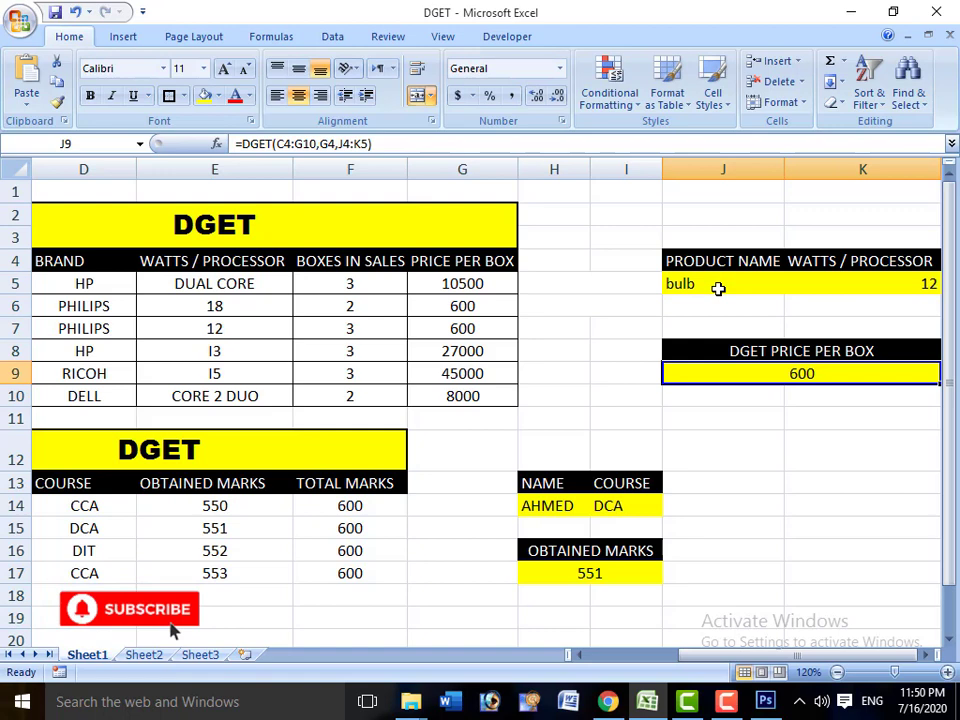
Step: Examine the NAME column of the student marks table from C13 down to C17
key("Down")
key("Down")
key("Down")
key("Left")
key("Left")
key("Left")
key("Left")
key("Left")
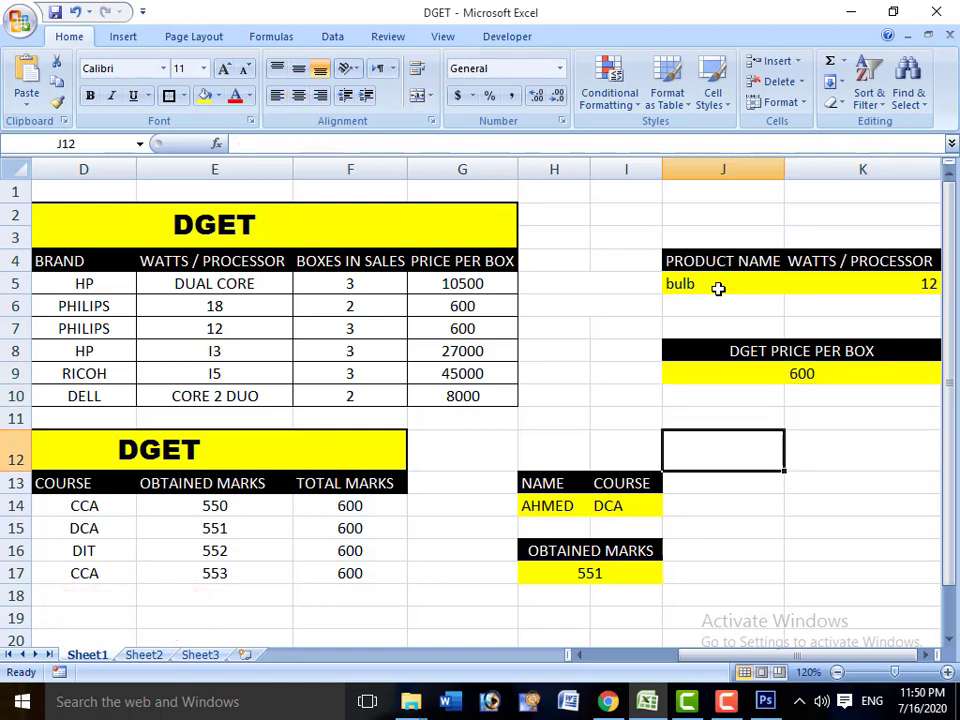
key("Left")
key("Down")
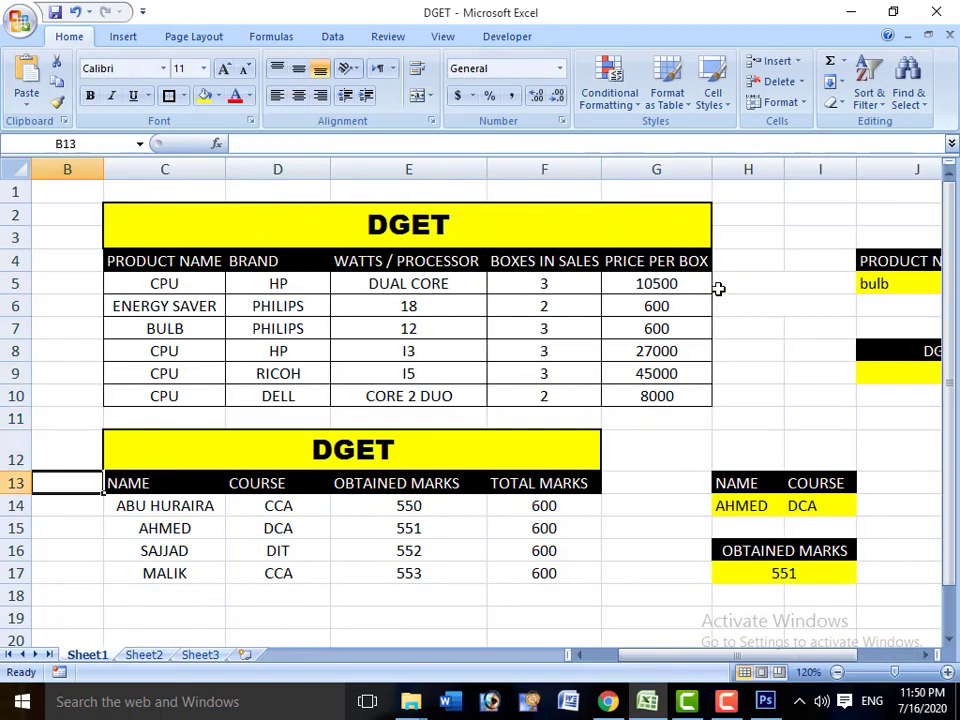
key("Right")
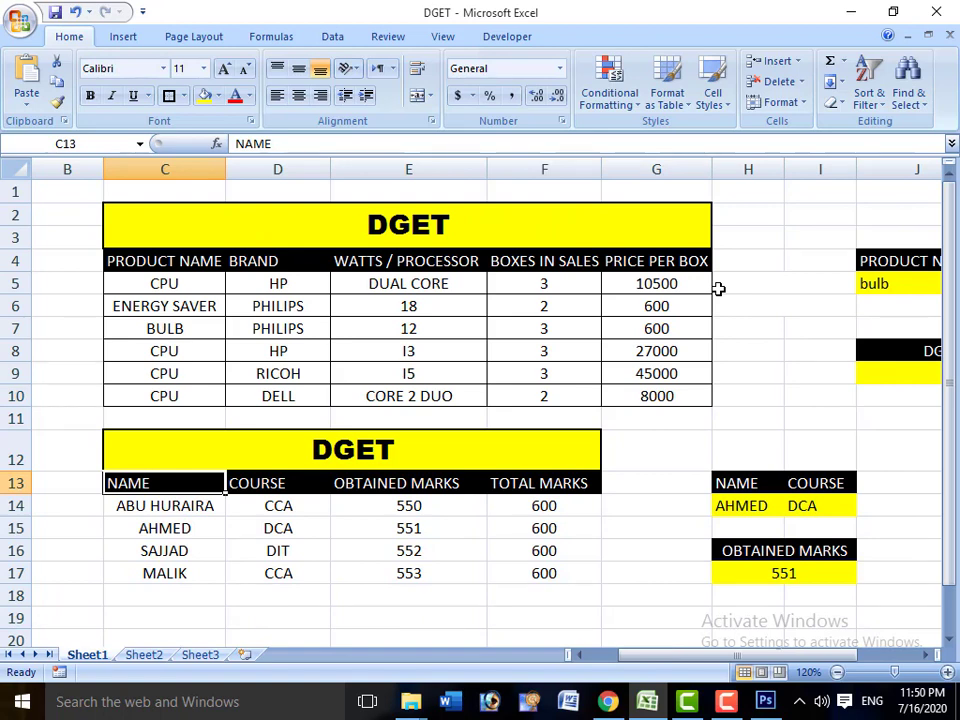
key("Down")
key("Down")
key("Down")
key("Down")
Step: Examine the COURSE entries of the student marks table in D14 to D17
key("Right")
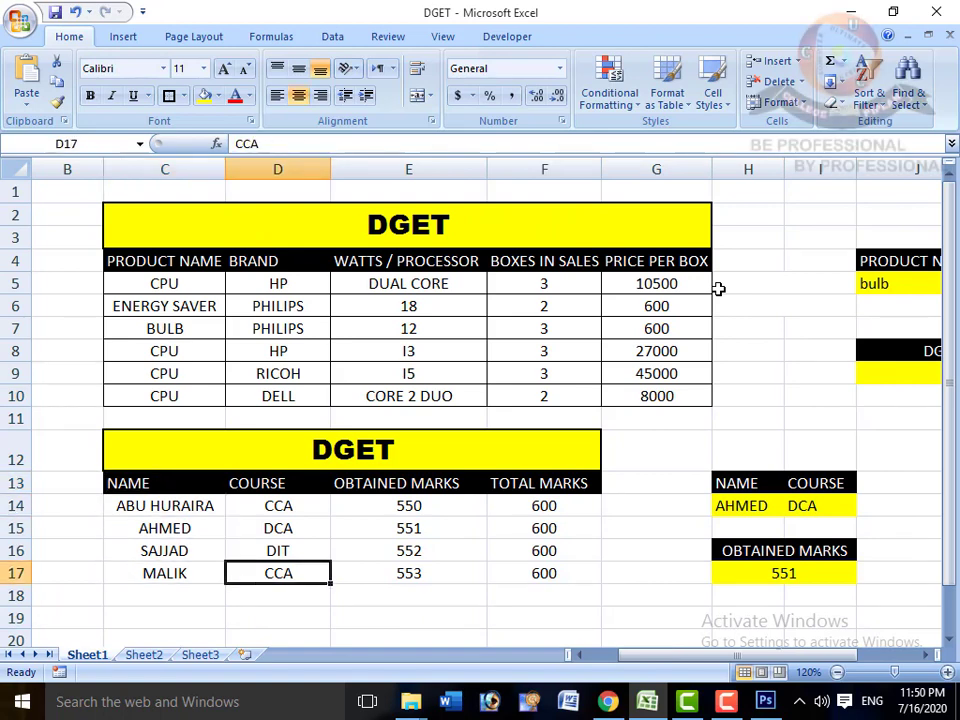
key("Up")
key("Up")
key("Up")
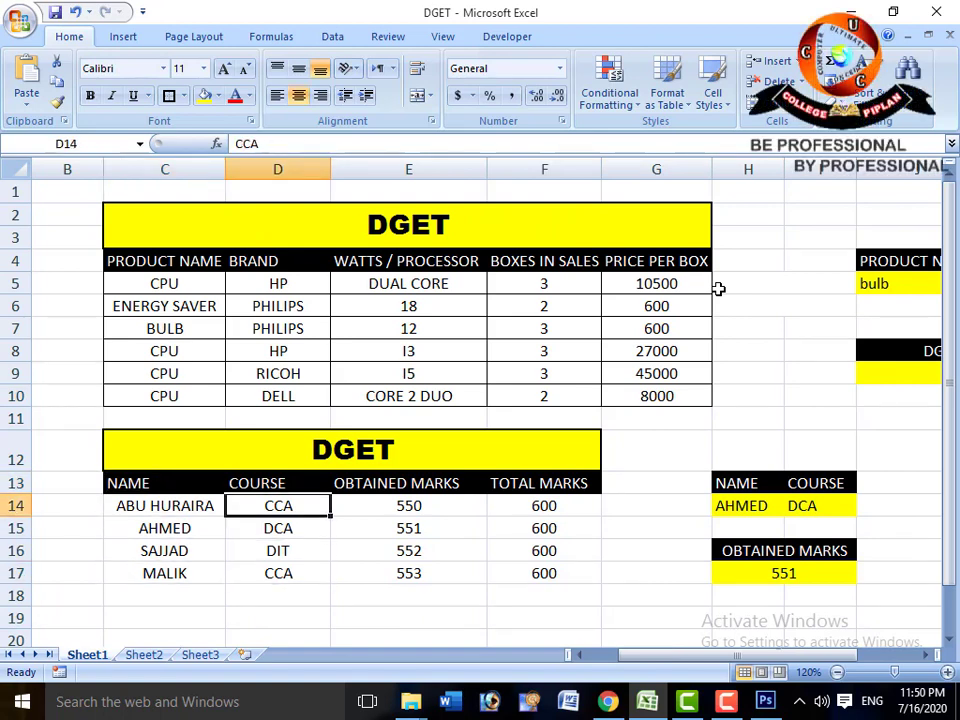
key("Down")
key("Down")
key("Down")
Step: Compare the OBTAINED MARKS and TOTAL MARKS columns of the student table row by row
key("Right")
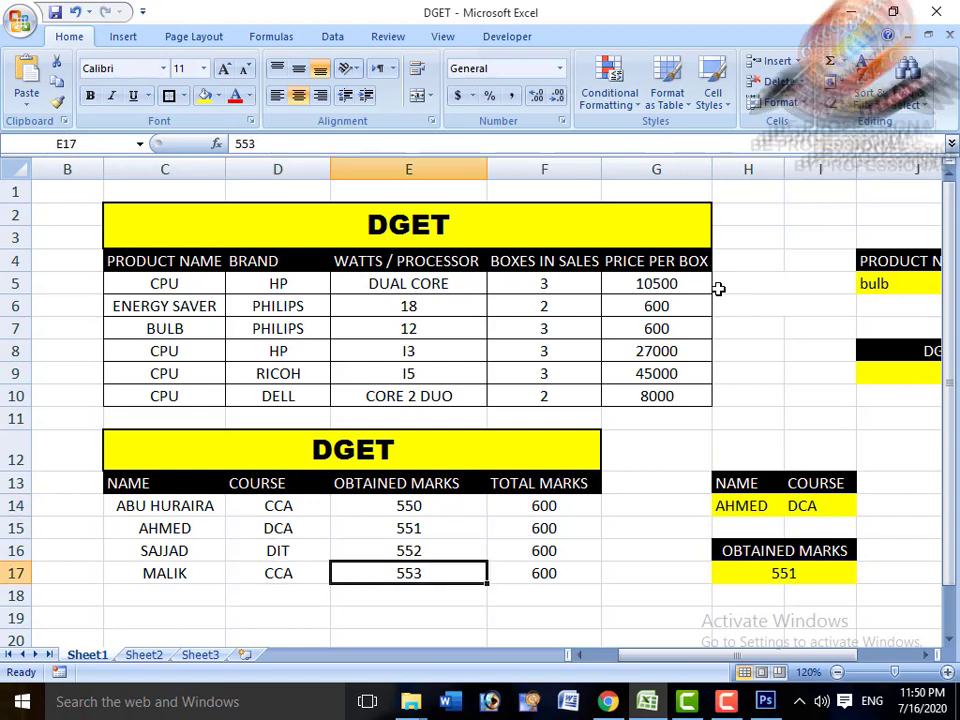
key("Up")
key("Up")
key("Up")
key("Down")
key("Right")
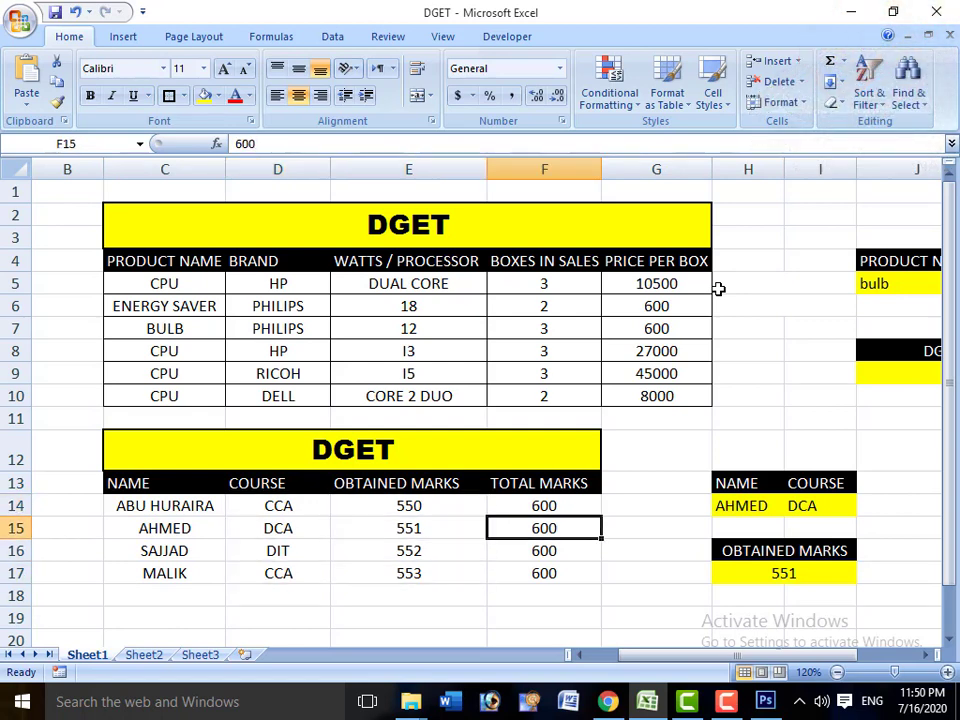
key("Up")
key("Left")
key("Right")
key("Down")
key("Left")
key("Right")
key("Down")
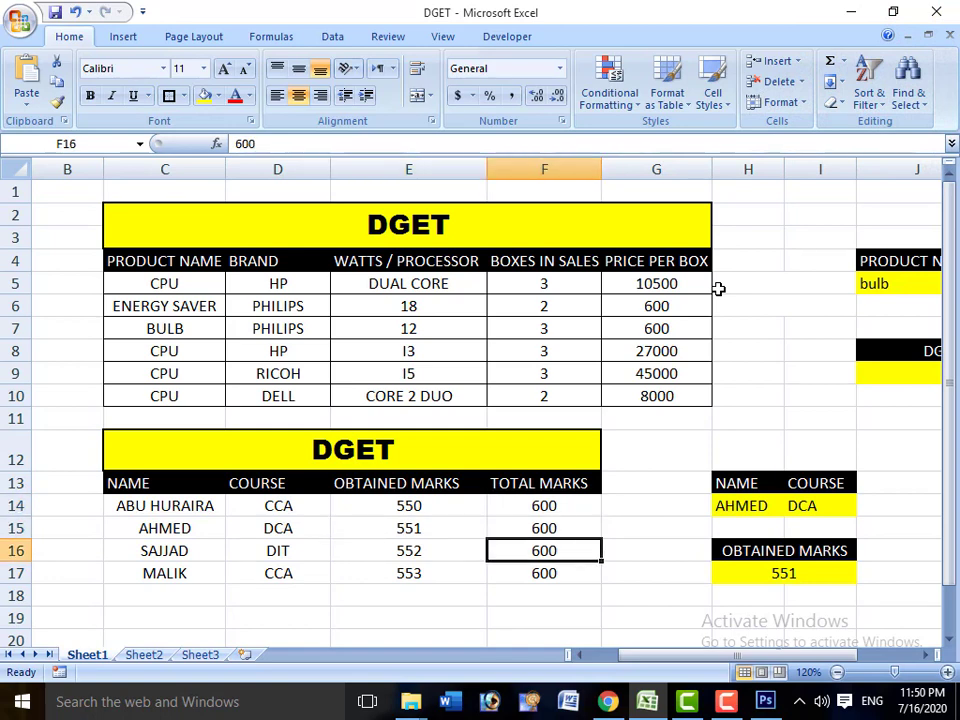
key("Left")
key("Right")
key("Right")
key("Up")
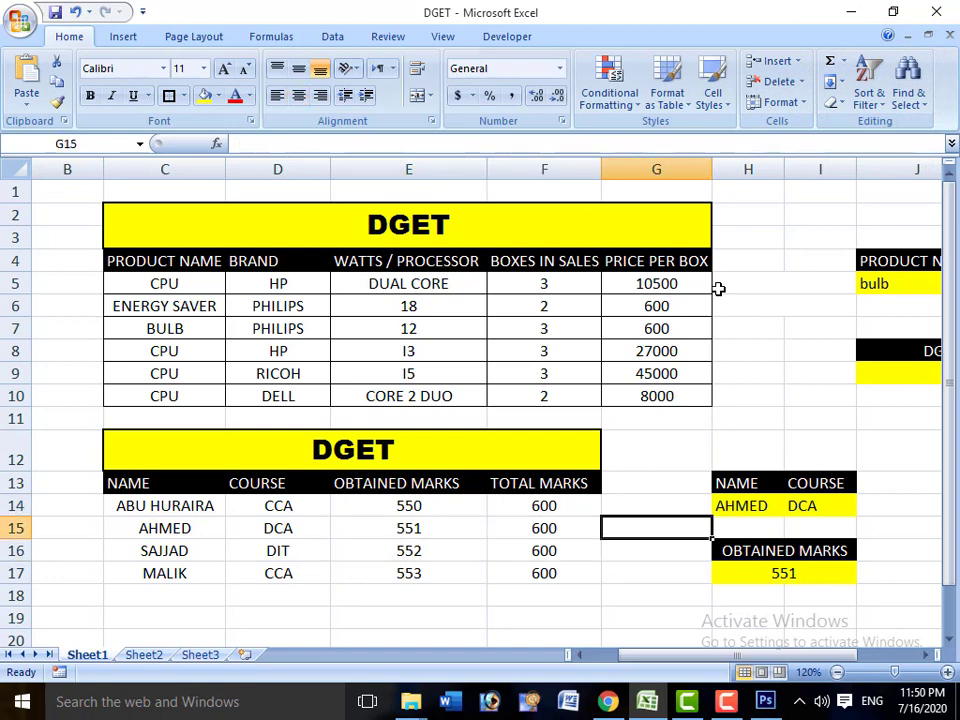
Step: Review the NAME and COURSE criteria in H14 and I14 and the OBTAINED MARKS formula in H17
key("Up")
key("Right")
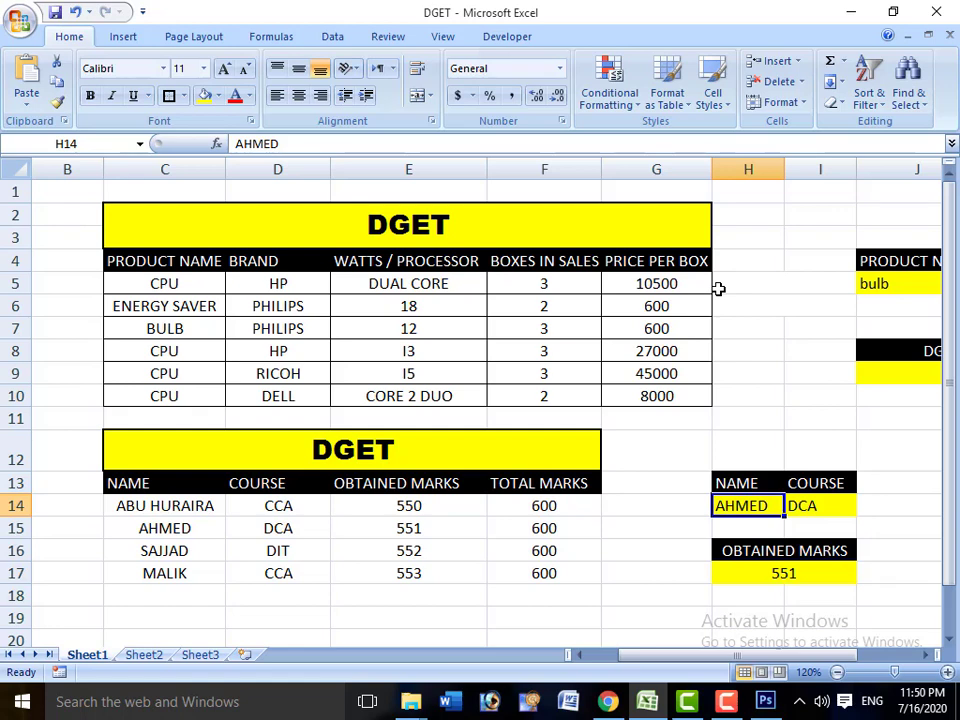
key("Right")
key("Down")
key("Down")
key("Down")
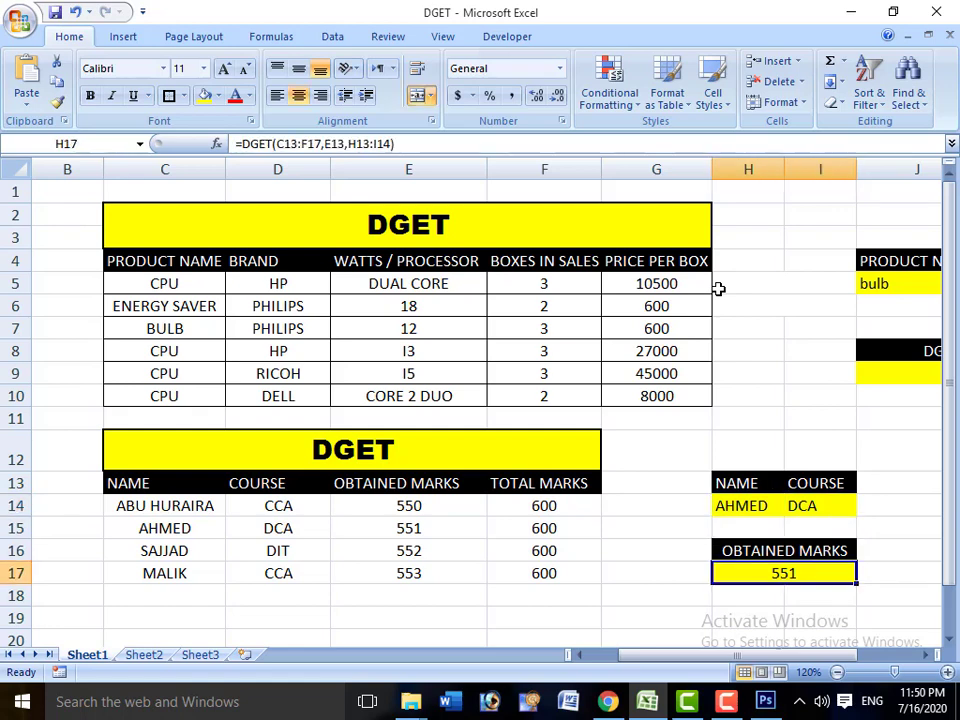
Step: Clear the OBTAINED MARKS formula in H17 and start a new DGET formula with C13:F17 as the database
key("Delete")
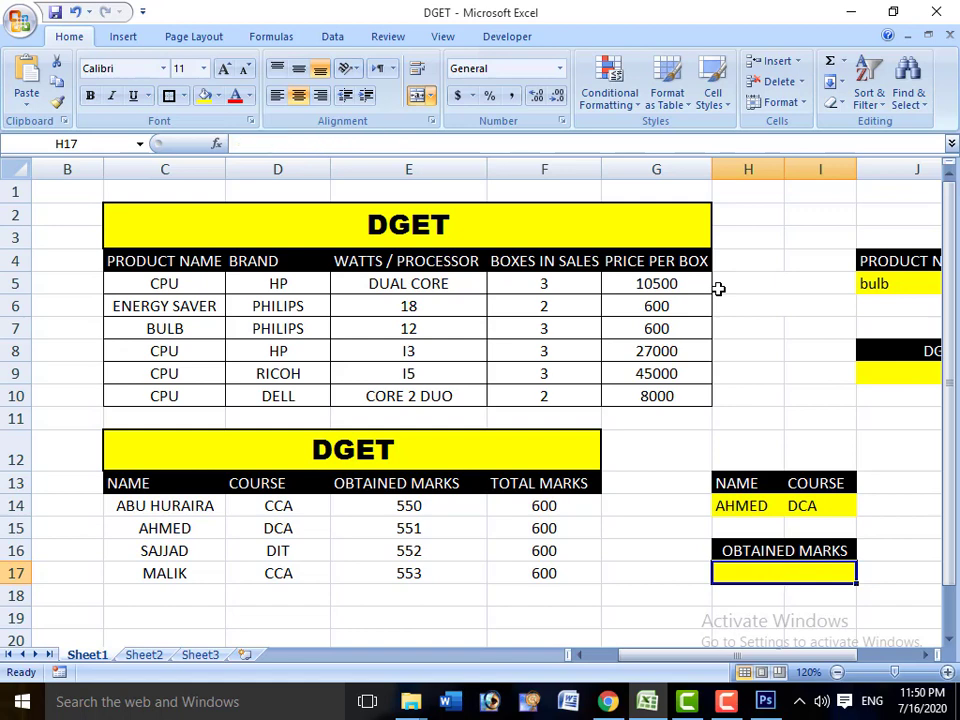
type("dget(")
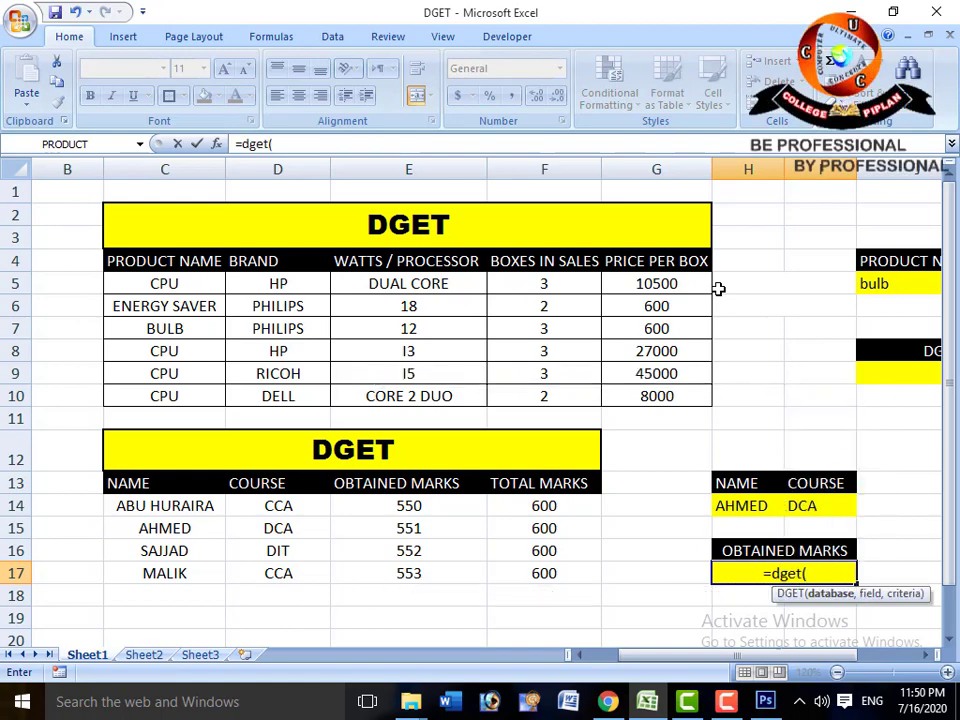
key("Left")
key("Left")
key("Left")
key("Left")
key("Left")
key("Up")
key("Up")
key("Up")
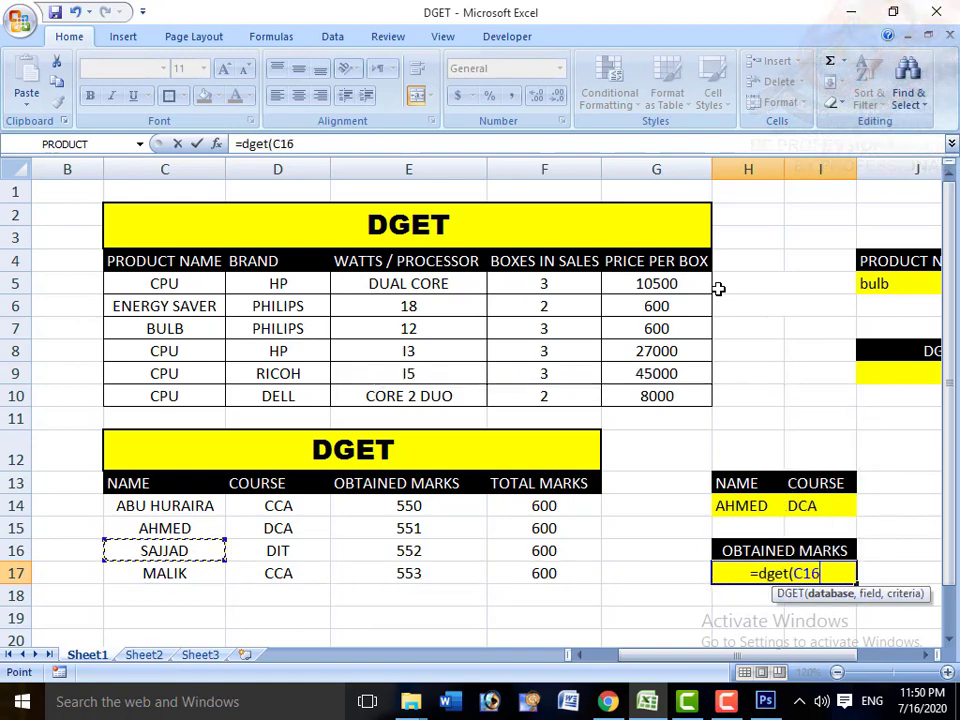
key("Up")
key("shift+Right")
key("shift+Right")
key("shift+Right")
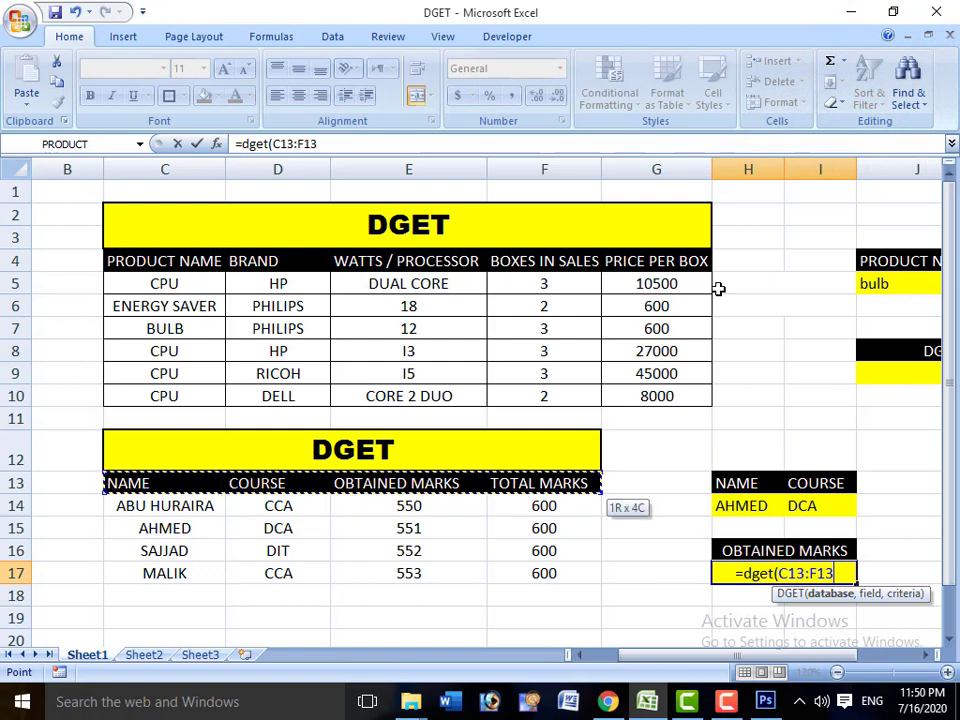
key("shift+Down")
key("shift+Down")
key("shift+Down")
key("shift+Down")
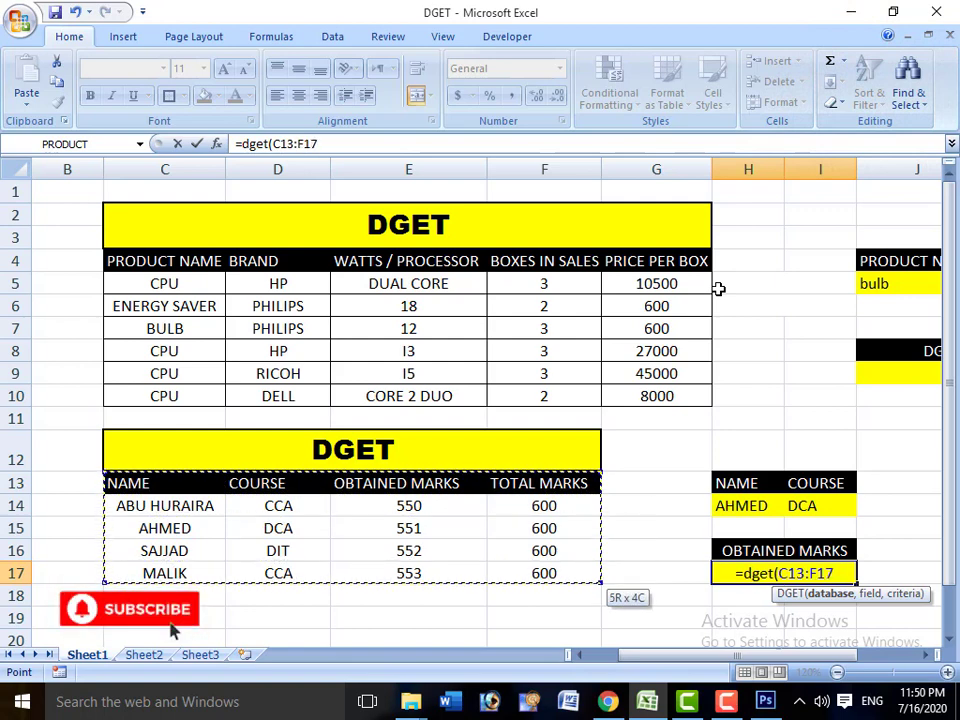
type(",")
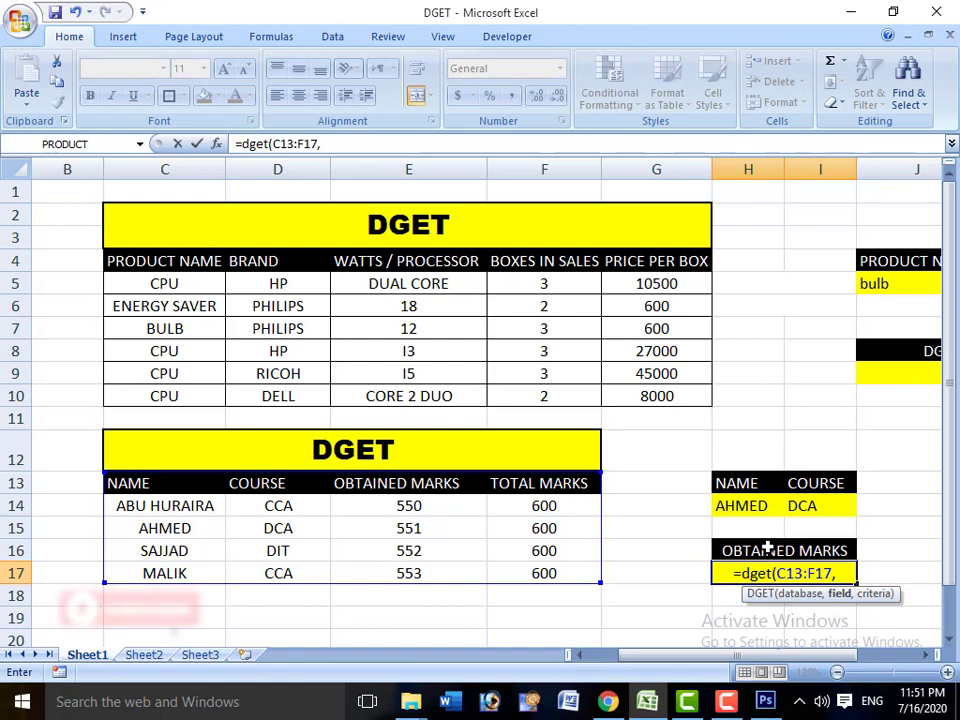
Step: Complete the DGET formula in H17 with OBTAINED MARKS header E13 as the field and H13:I14 as the criteria
left_click(411, 484)
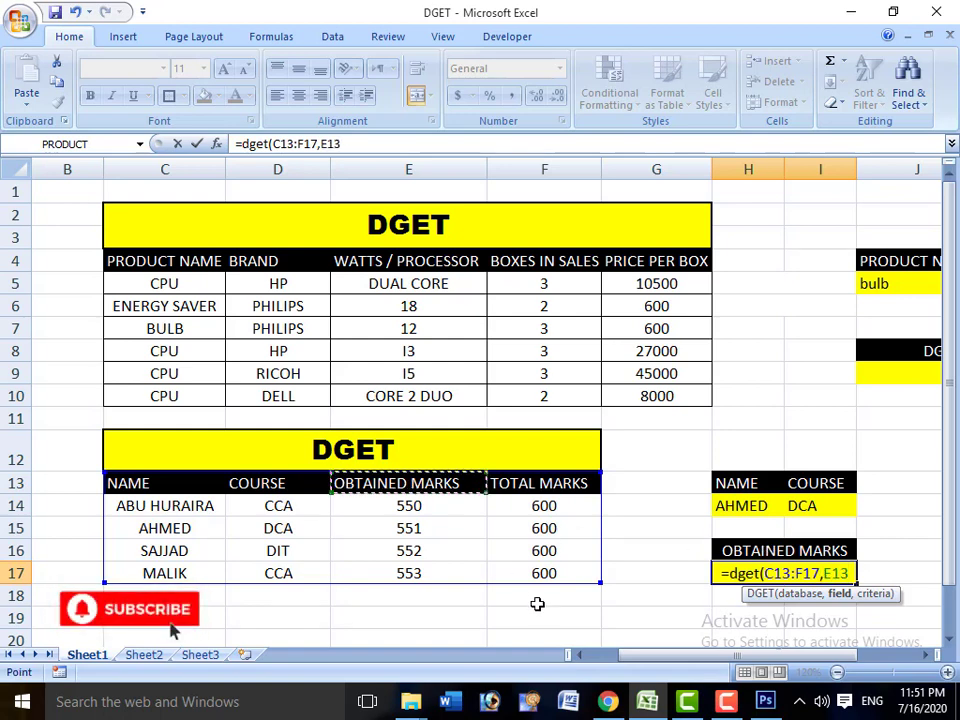
type(",")
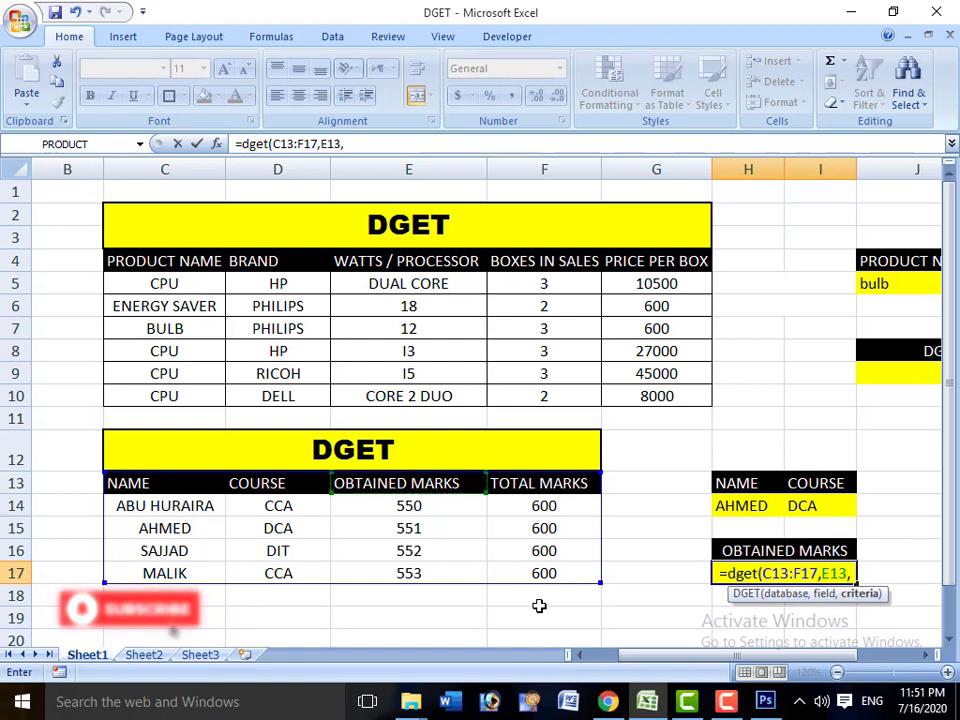
left_click_drag(727, 484, 800, 507)
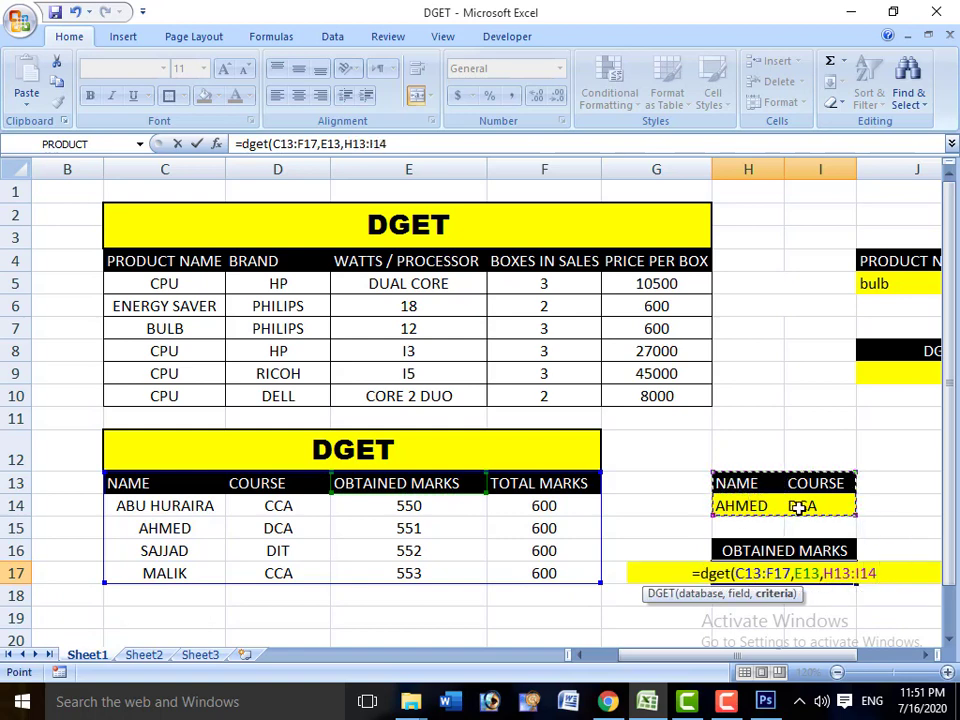
type(")")
key("Return")
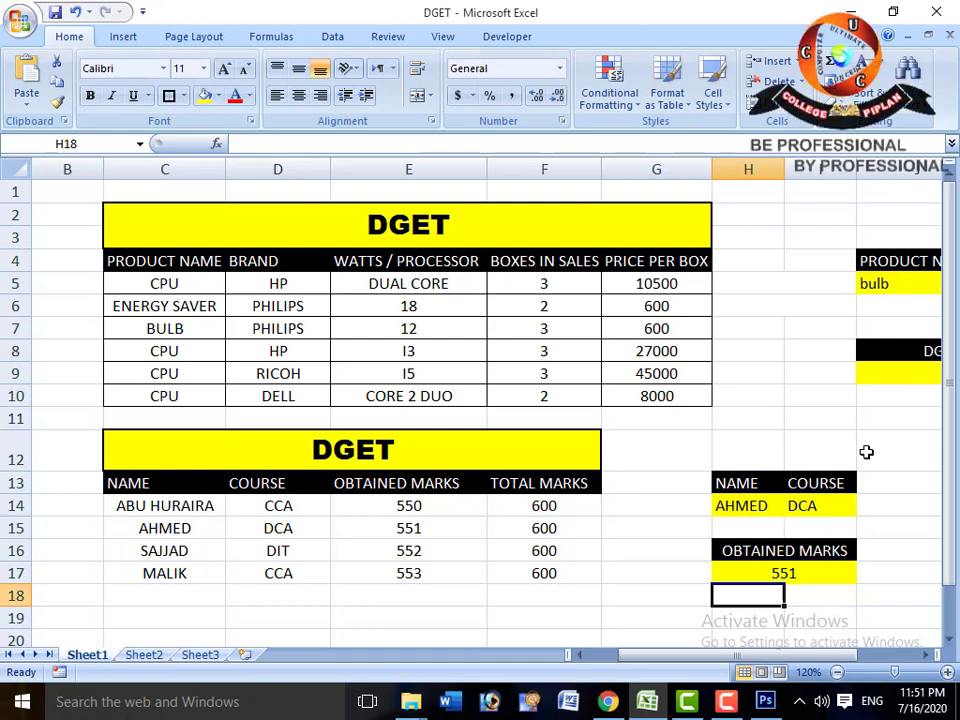
Step: Set the NAME criterion in H14 to the last listed student's name and check the OBTAINED MARKS result in H17
key("Up")
key("Up")
key("Up")
key("Up")
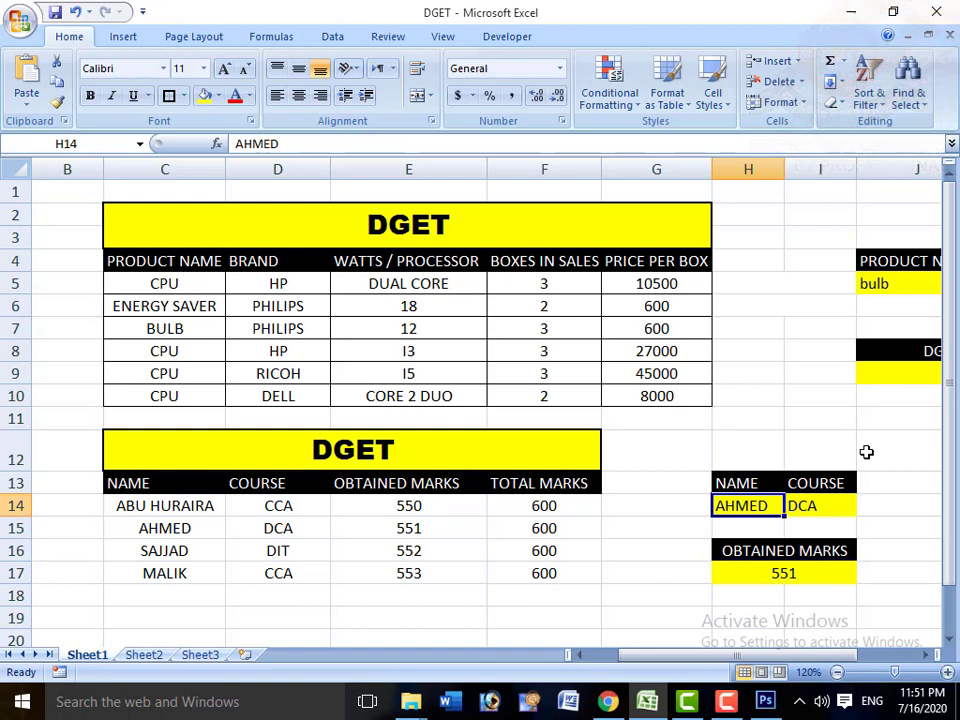
type("malik")
key("Tab")
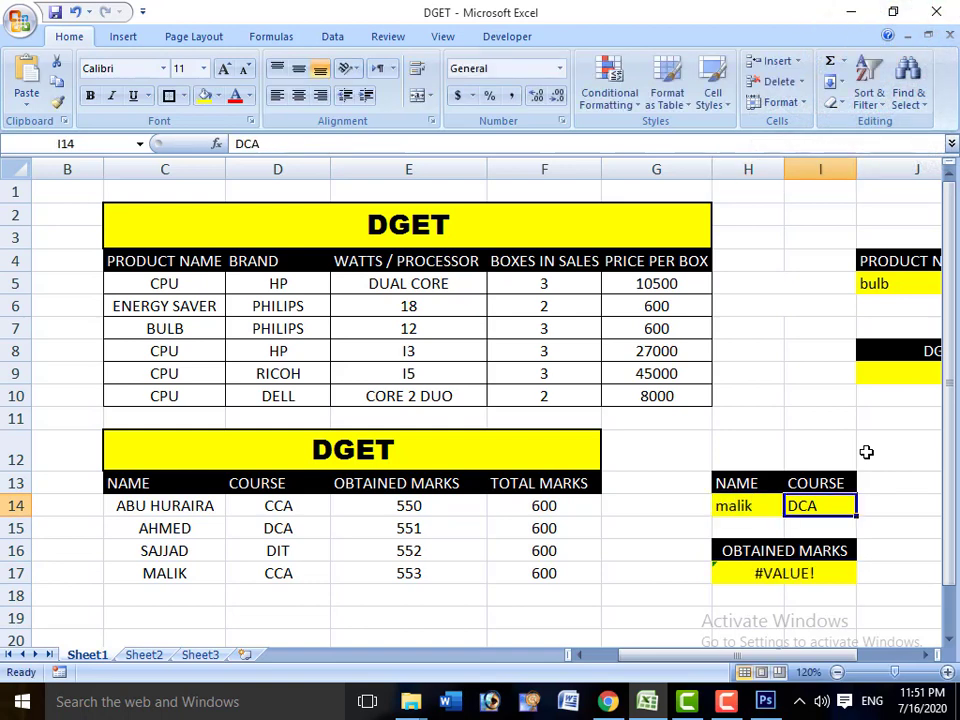
key("Left")
key("Down")
key("Down")
key("Down")
key("Up")
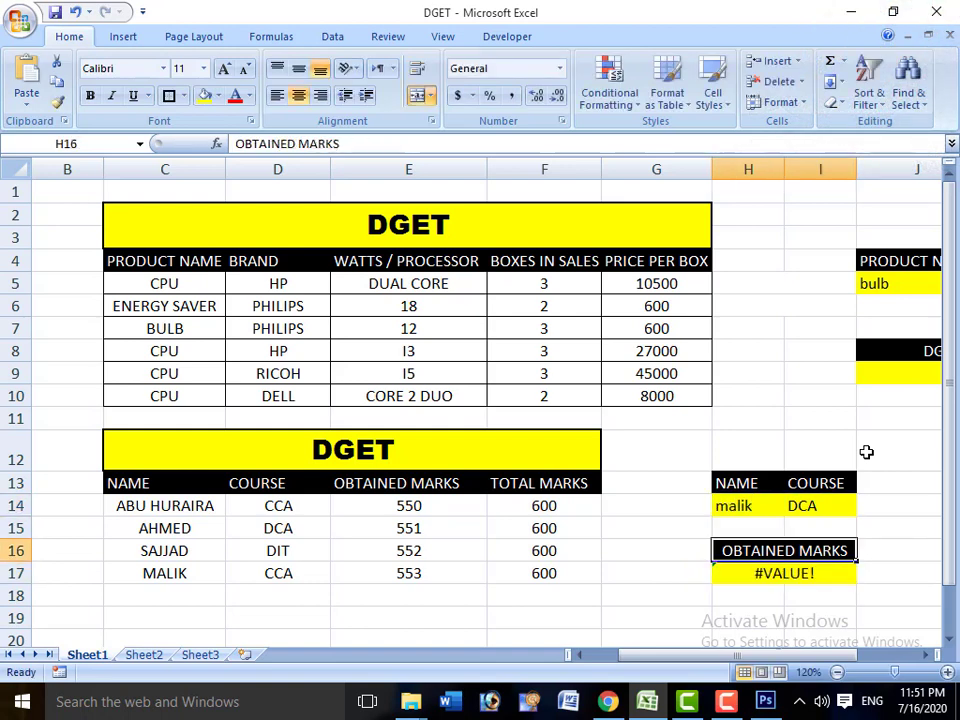
Step: Compare the COURSE criterion in I14 with the course of the last student in row 17 of the marks table
key("Up")
key("Up")
key("Right")
key("Left")
key("Left")
key("Left")
key("Left")
key("Left")
key("Left")
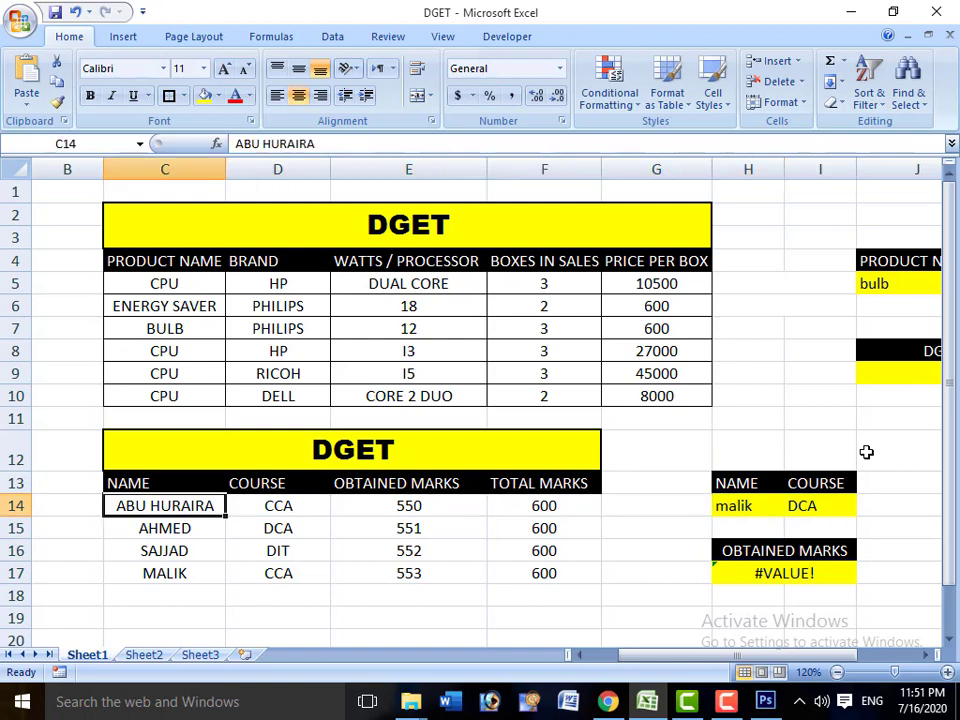
key("Down")
key("Down")
key("Down")
key("Right")
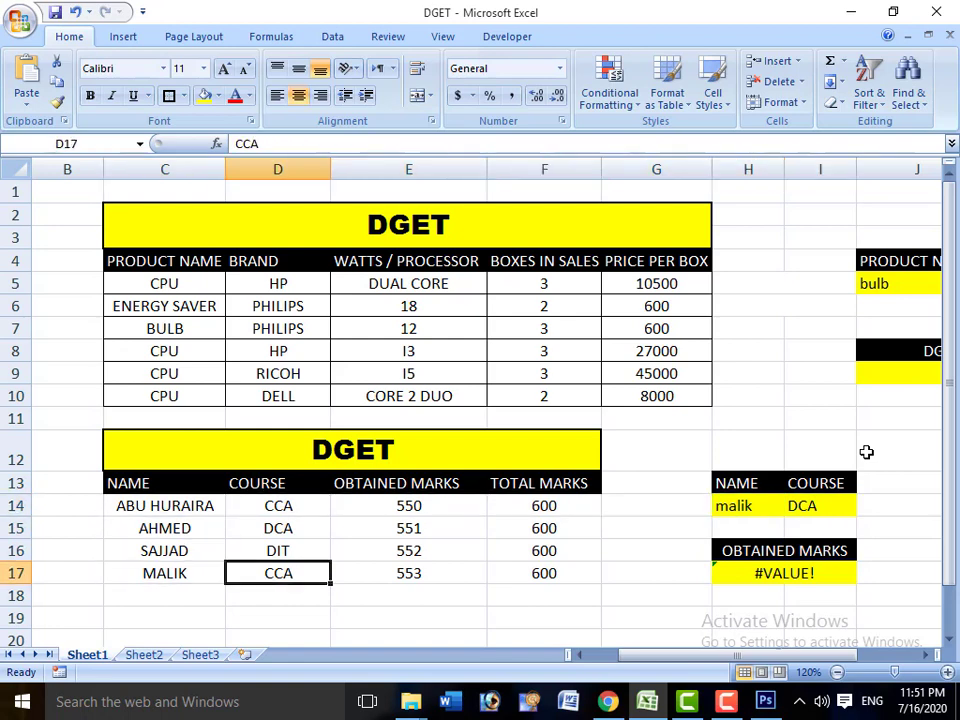
Step: Set the COURSE criterion in I14 to cca and compare the OBTAINED MARKS result with row 17 of the marks table
key("Right")
key("Right")
key("Right")
key("Right")
key("Right")
key("Up")
key("Up")
key("Up")
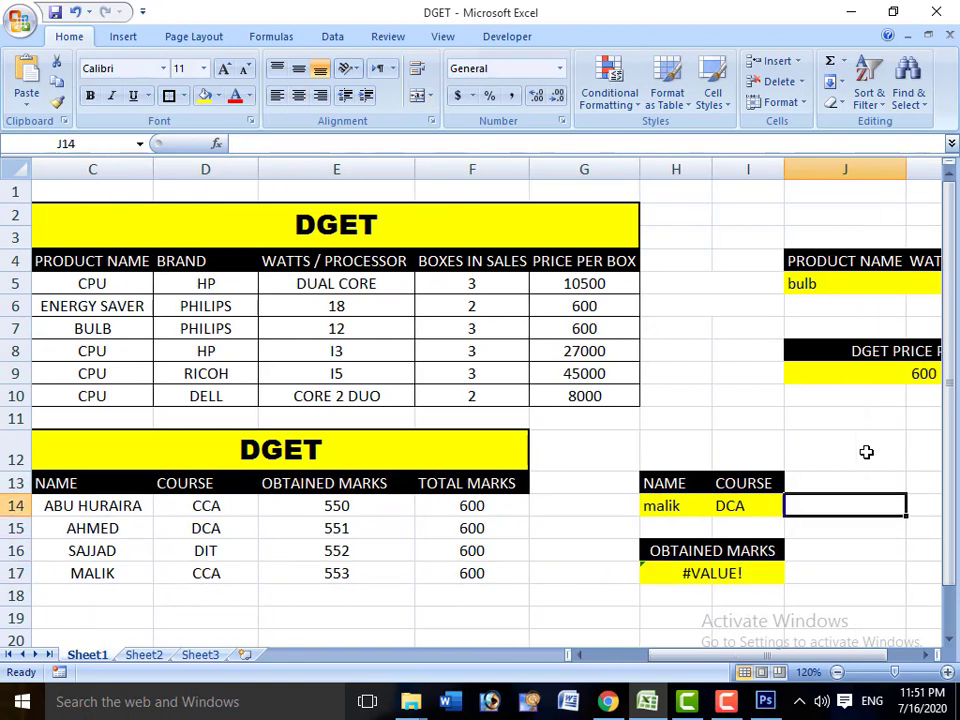
key("Left")
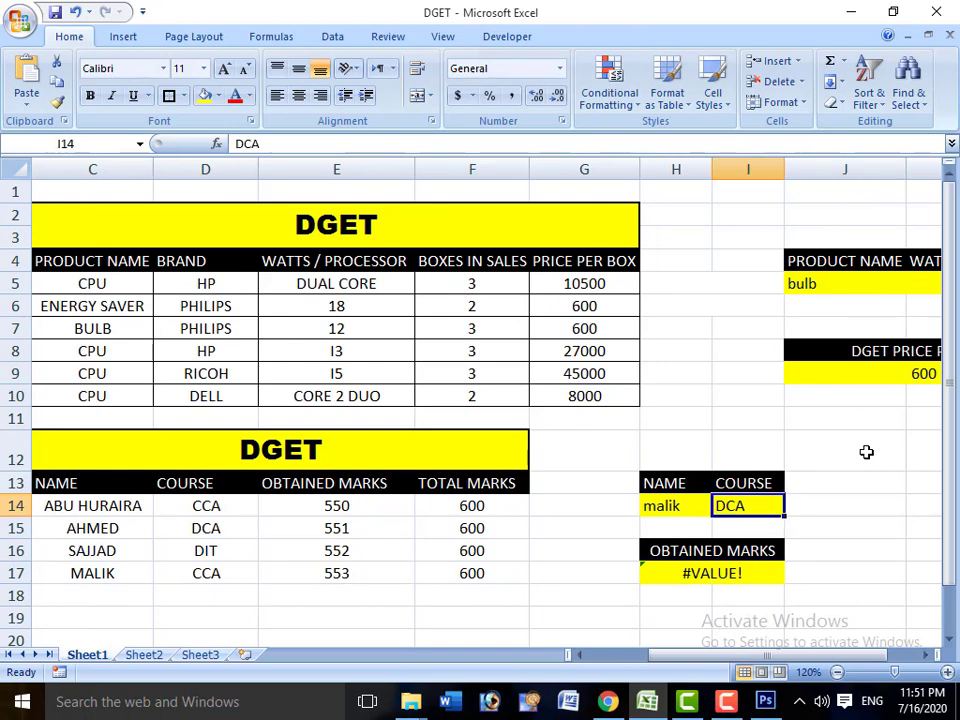
type("cca")
key("Return")
key("Down")
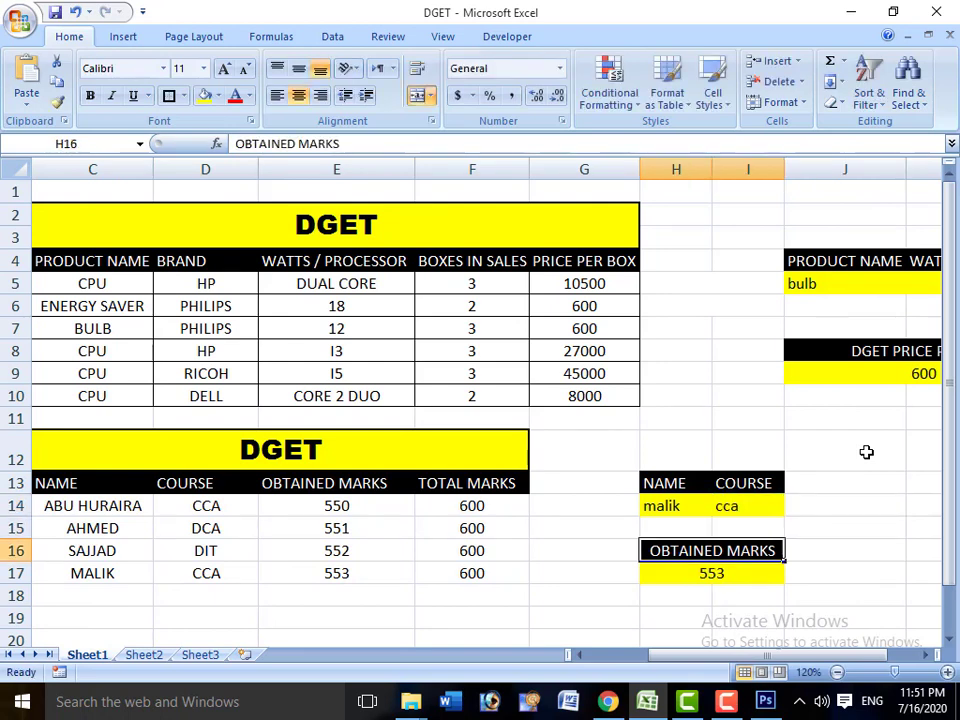
key("Down")
key("Left")
key("Left")
key("Left")
key("Left")
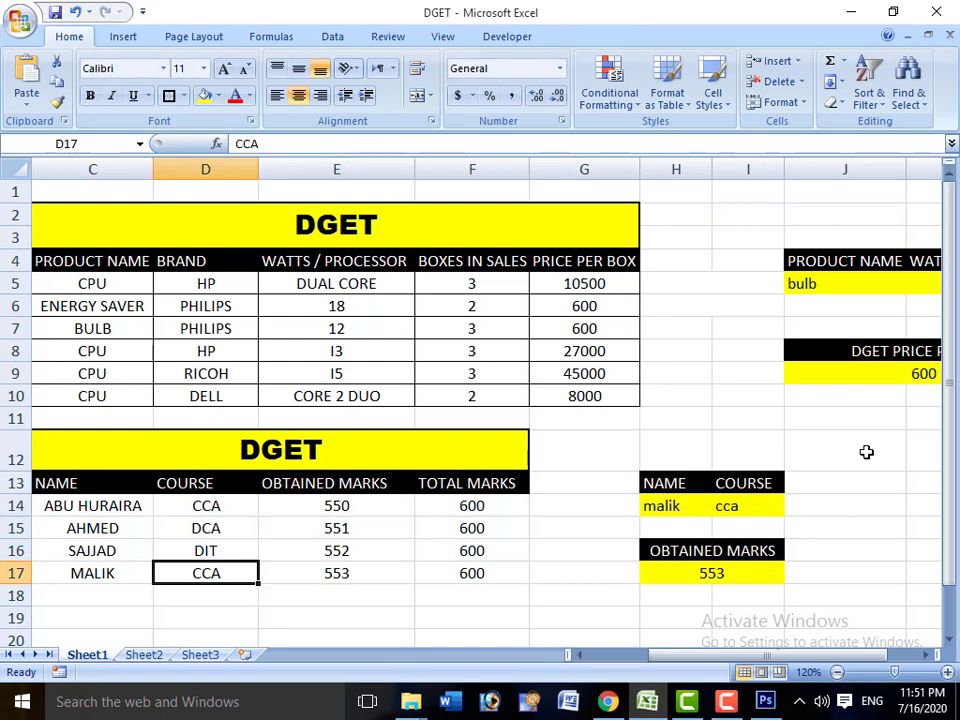
Step: Set the NAME criterion in H14 to the first listed student's name and check the OBTAINED MARKS result
key("Right")
key("Right")
key("Right")
key("Right")
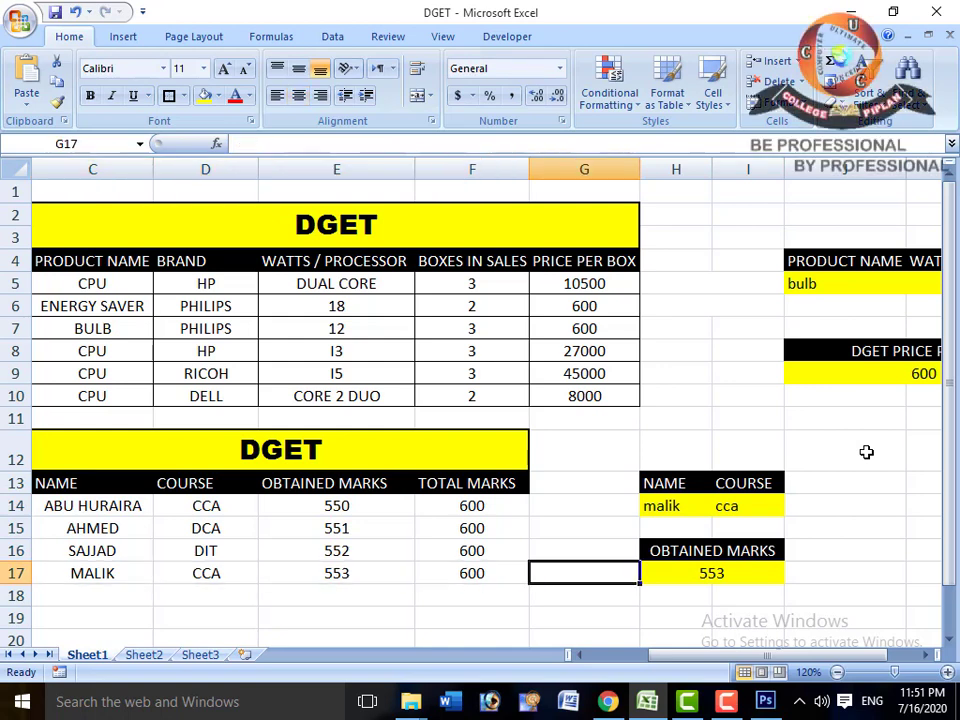
key("Up")
key("Up")
key("Up")
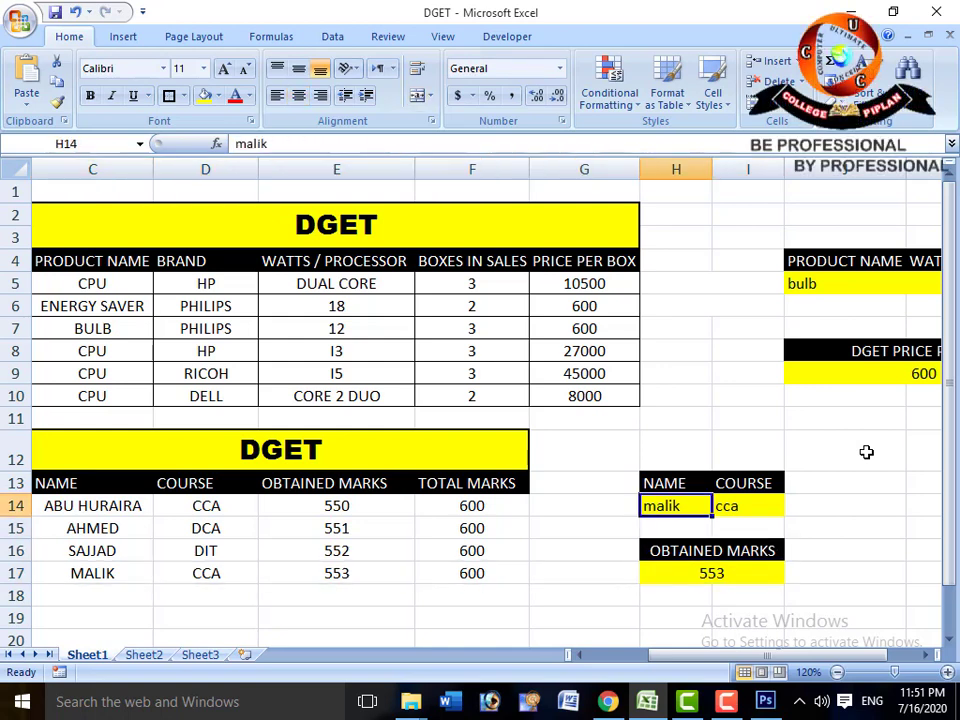
type("abu ha")
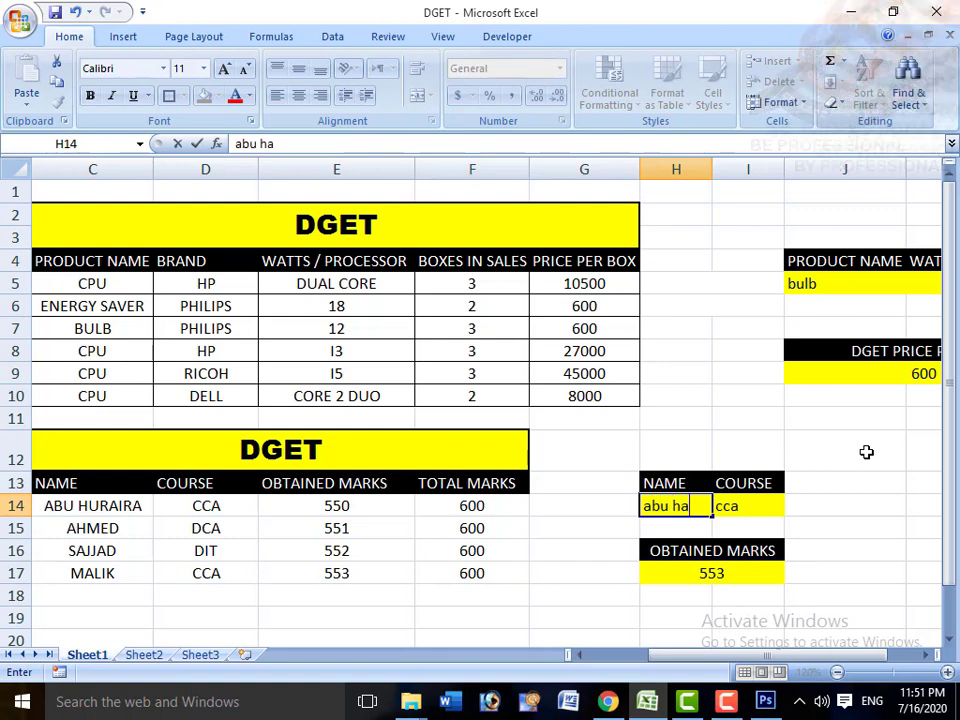
key("BackSpace")
type("uraira")
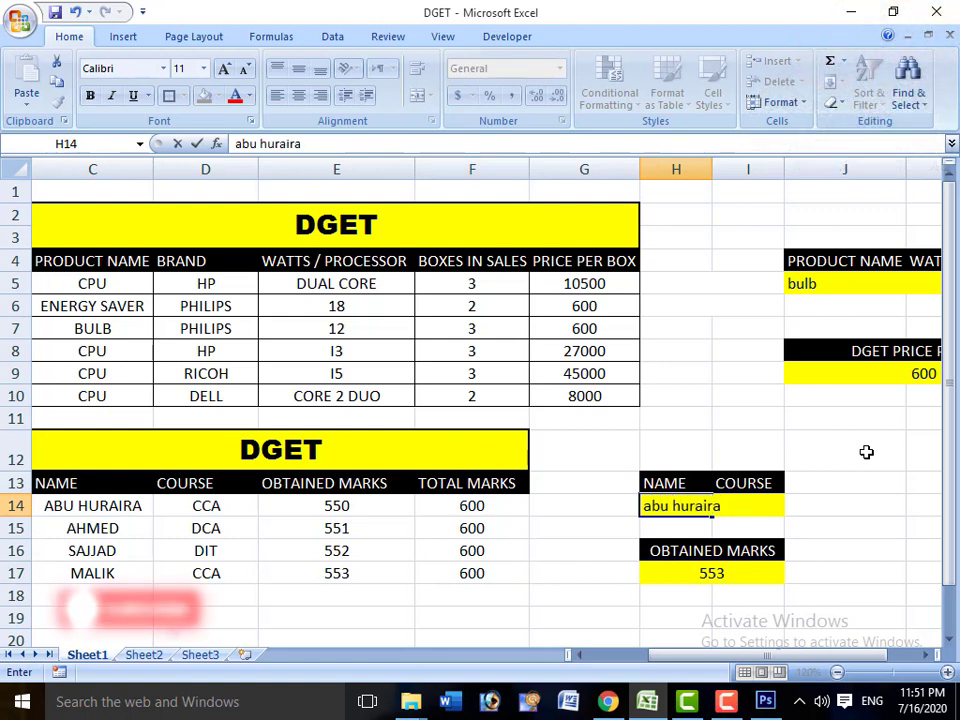
key("Return")
key("Up")
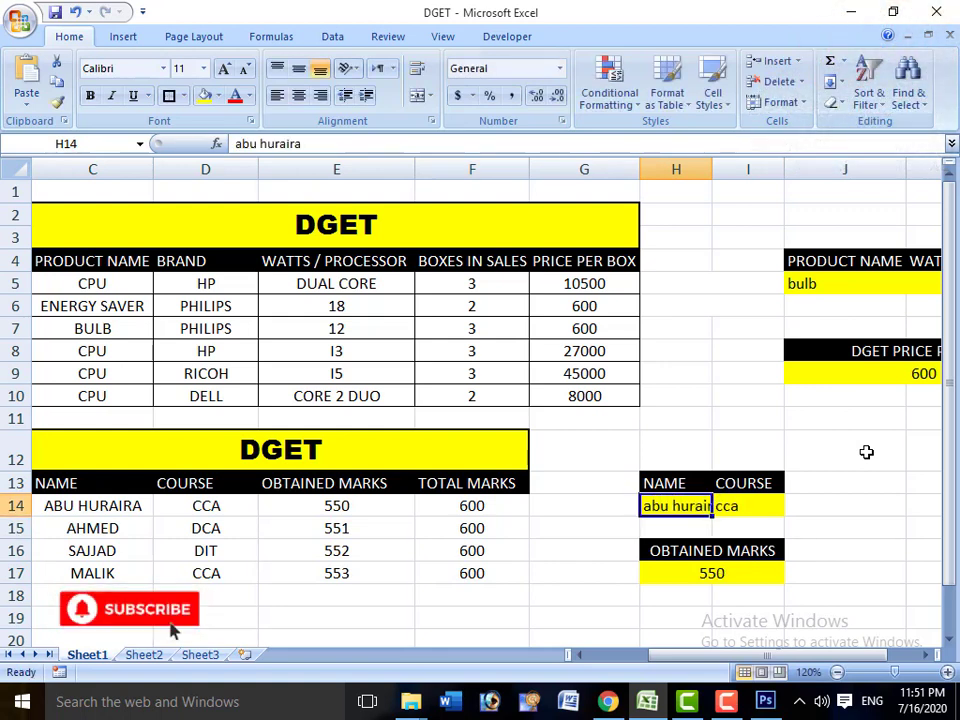
key("Right")
key("Down")
key("Down")
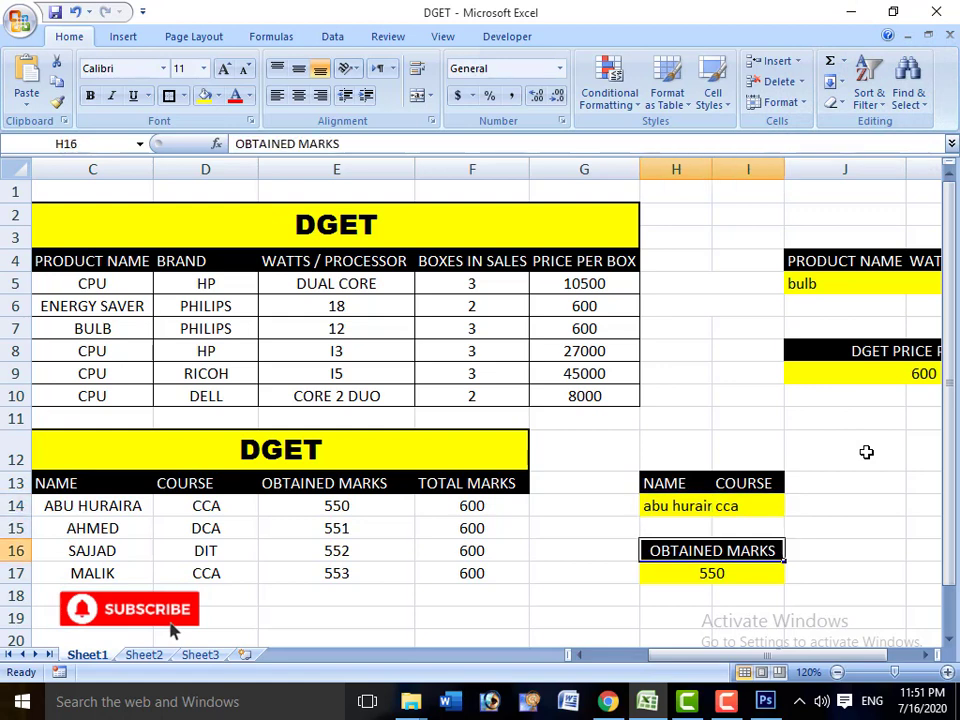
Step: Replace the NAME criterion in H14 with the name of the second student listed in the marks table
key("Up")
key("Up")
key("Left")
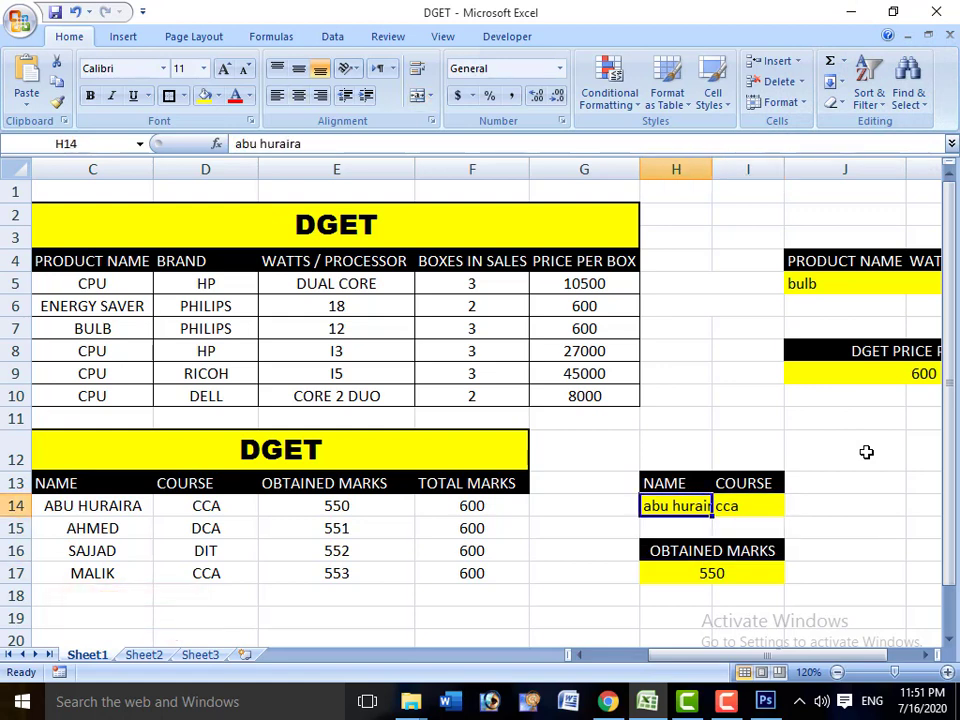
type("ahmed")
key("Return")
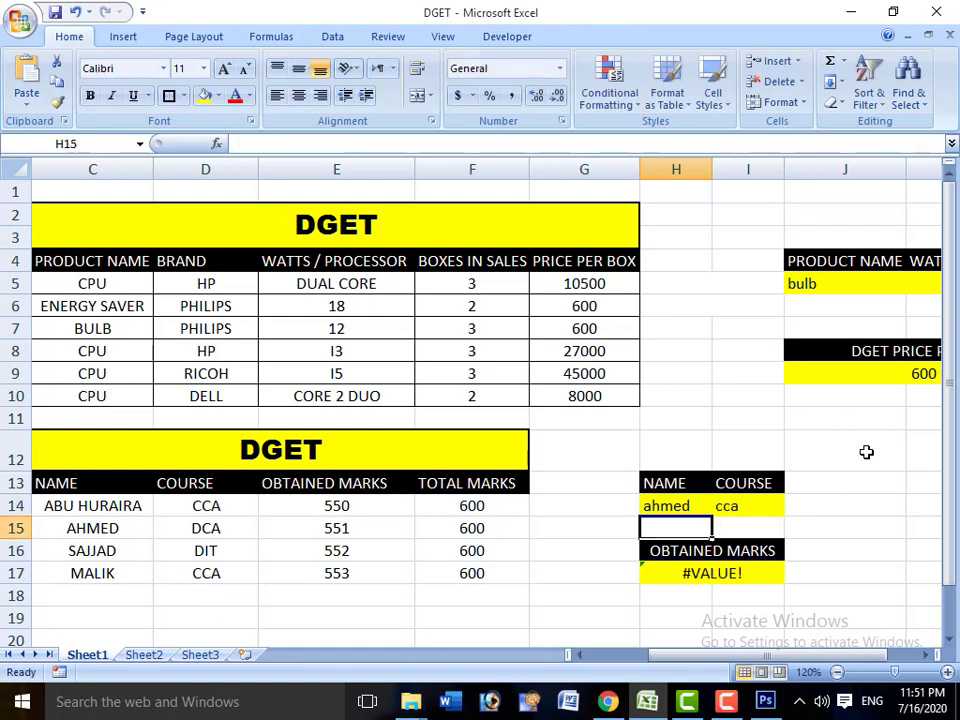
key("Up")
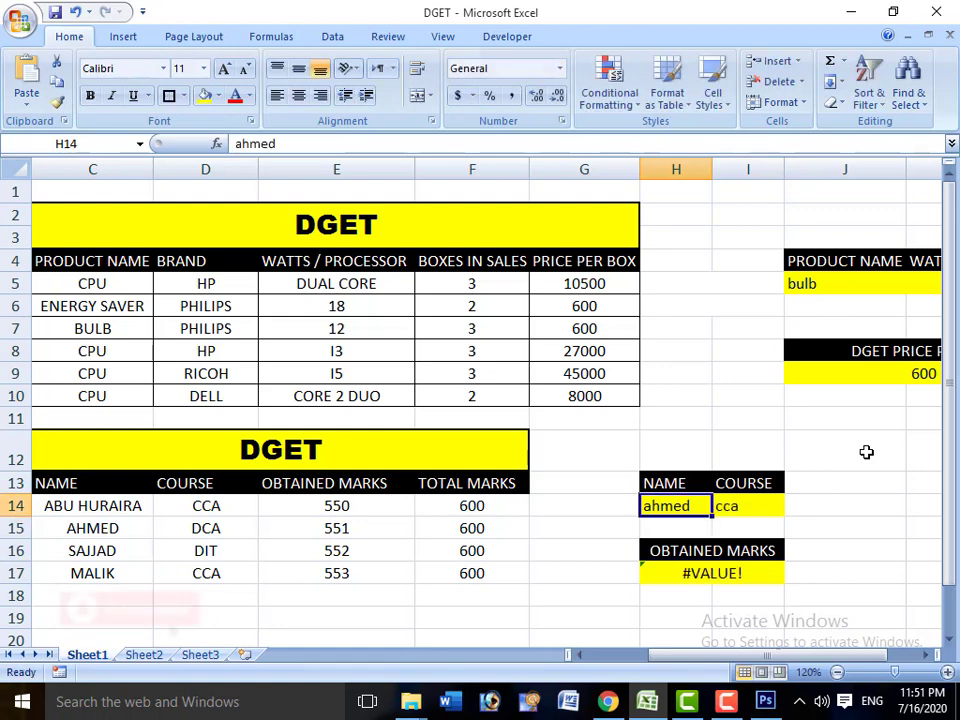
Step: Set the COURSE criterion in I14 to dca and check the OBTAINED MARKS formula result in H17
key("Right")
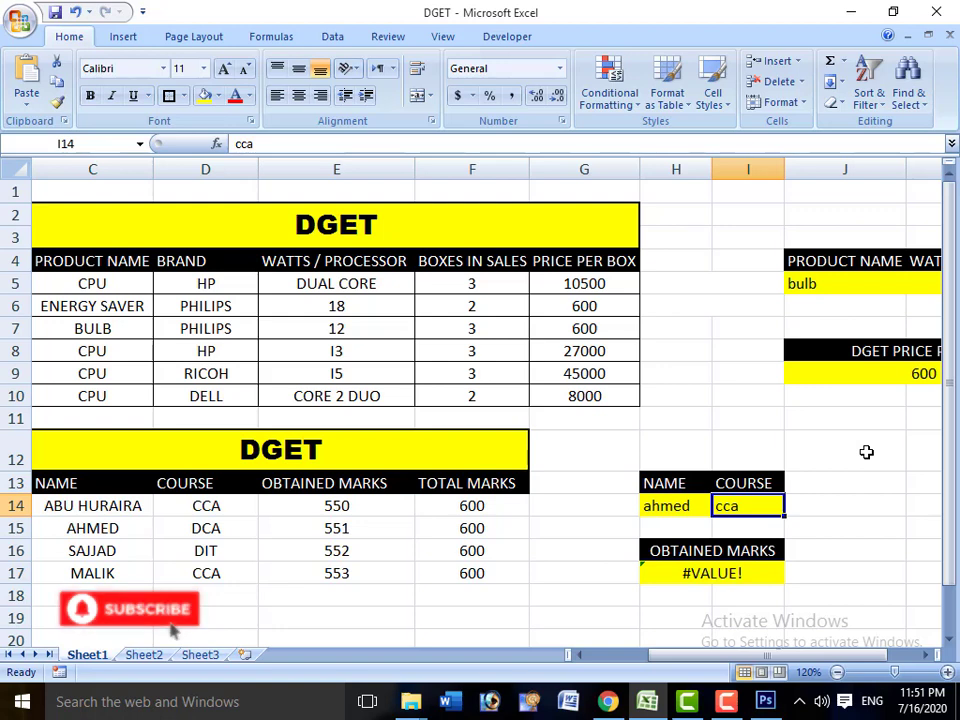
type("dca")
key("Return")
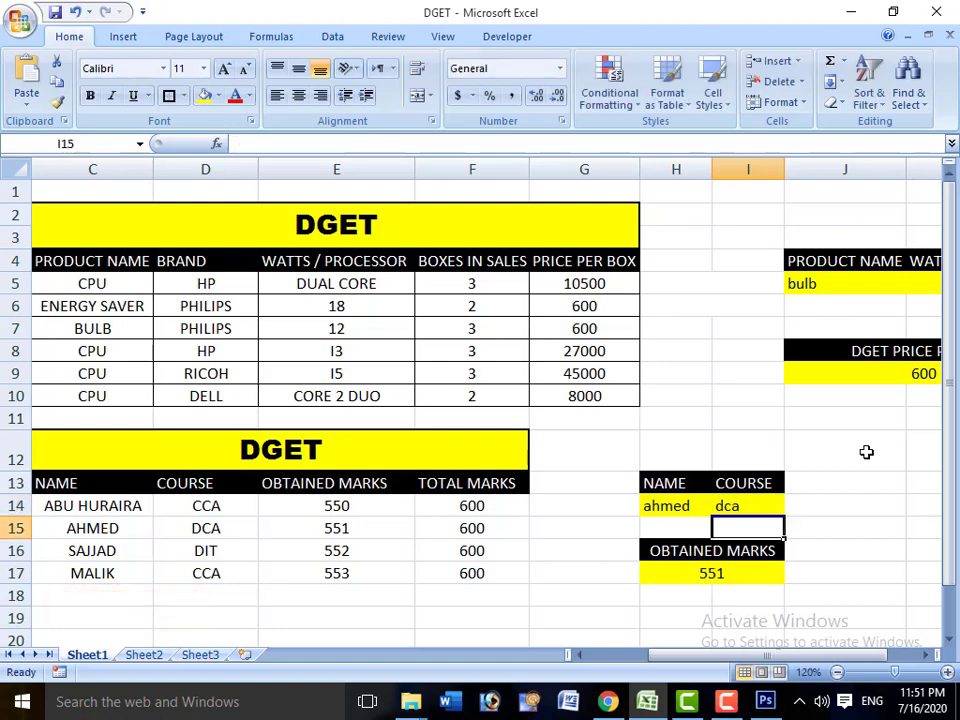
key("Down")
key("Down")
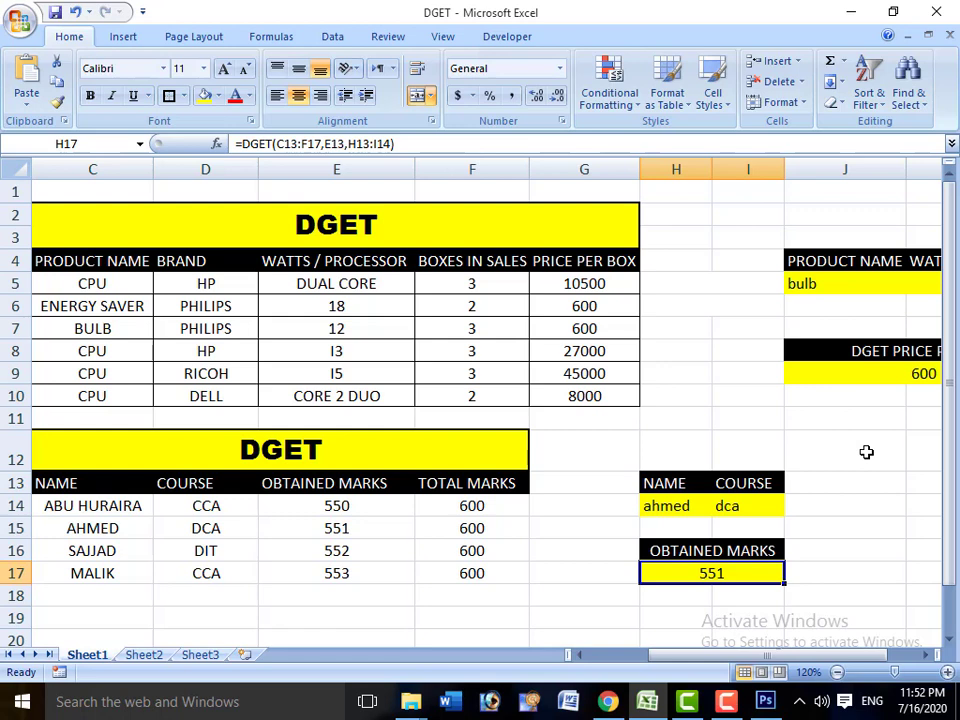
left_click(581, 656)
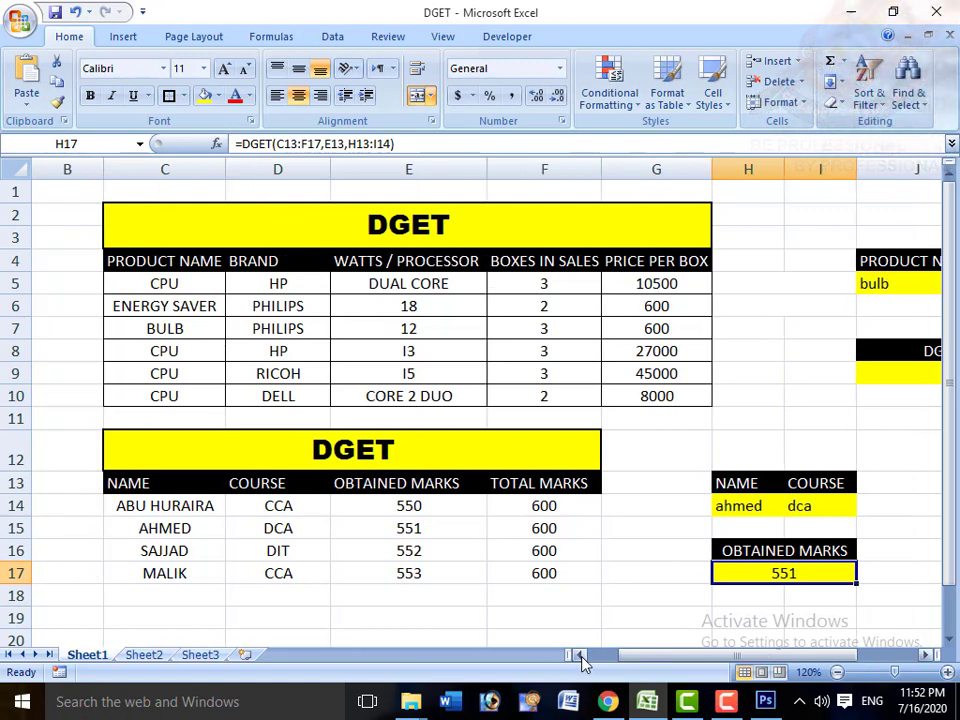